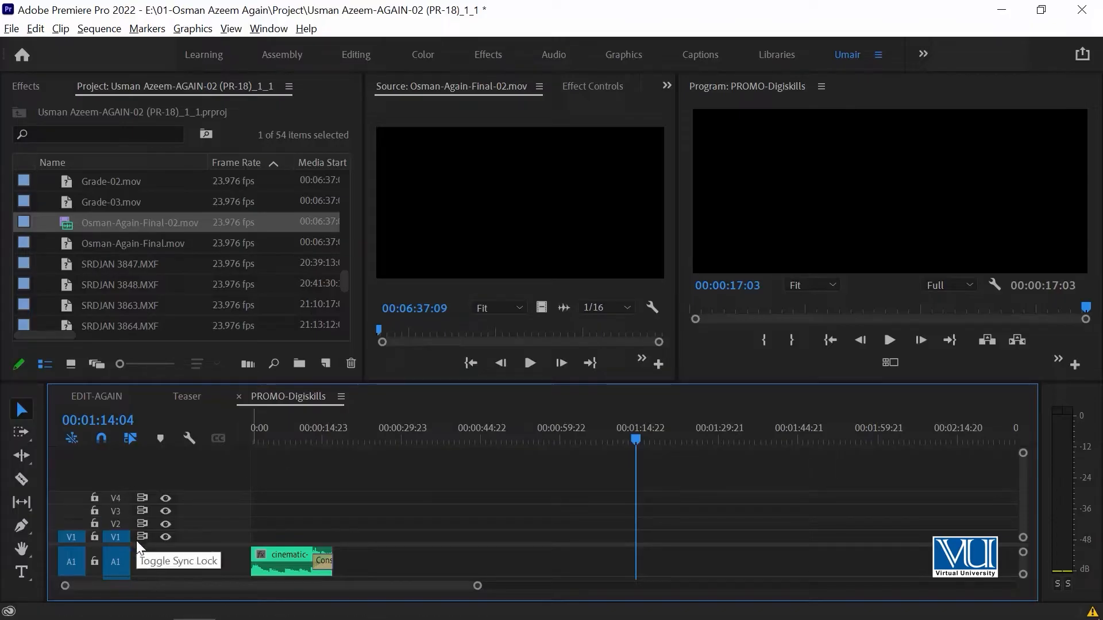
Step: Load Osman-Again-Final-02.mov for source viewing and set its playback resolution to Full
scroll(161, 531, "down", 1)
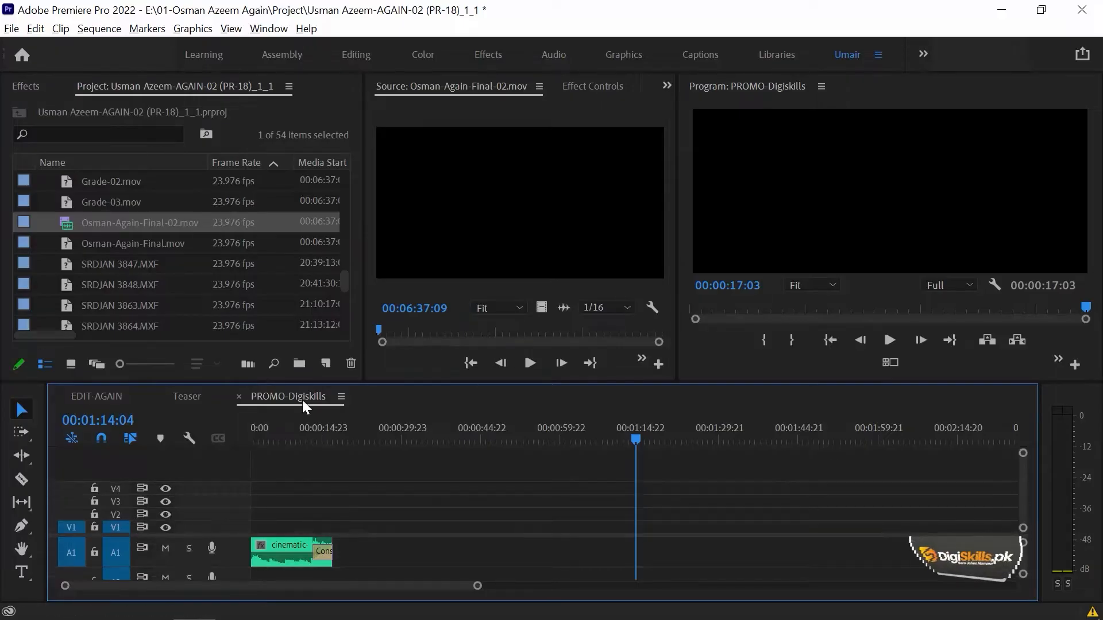
double_click(64, 225)
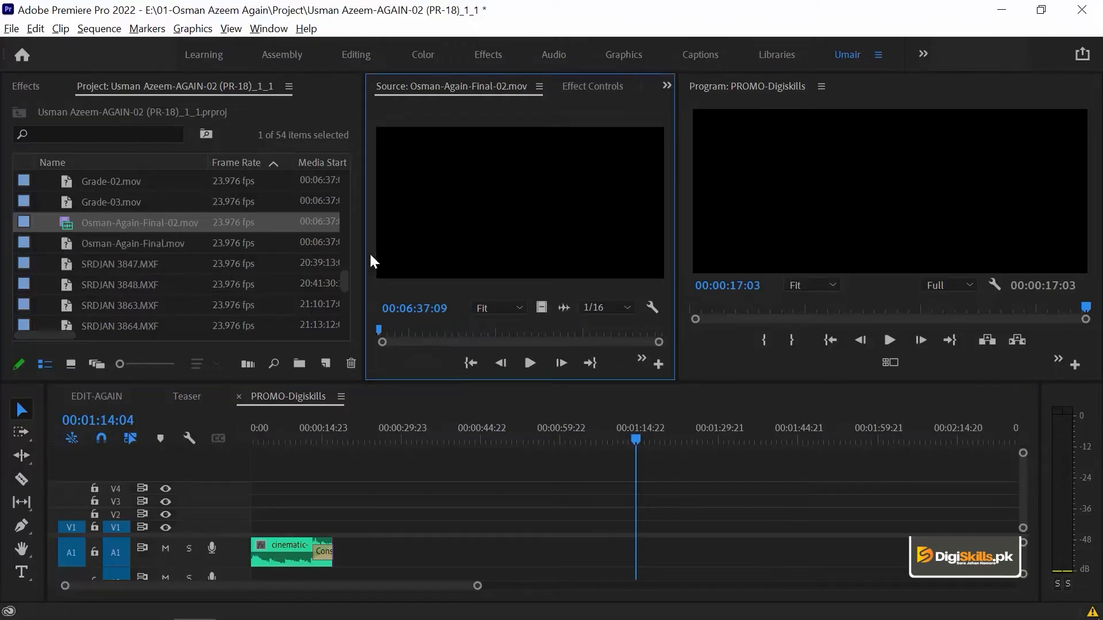
key("grave")
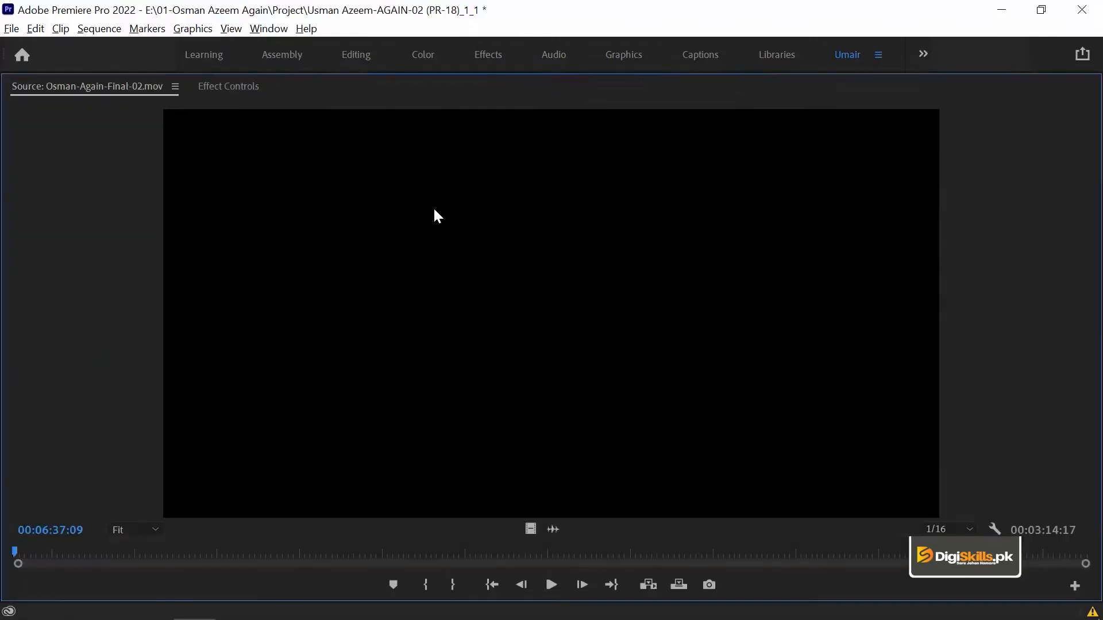
mouse_move(27, 552)
left_mouse_down()
mouse_move(49, 547)
mouse_move(14, 551)
left_mouse_up()
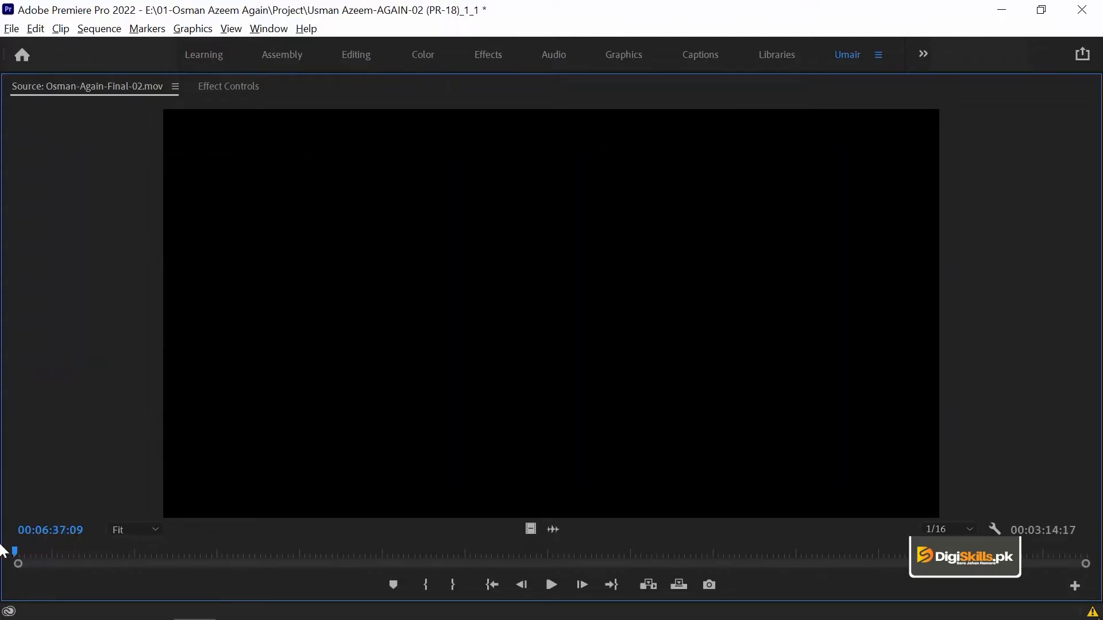
left_click(971, 529)
left_click(960, 437)
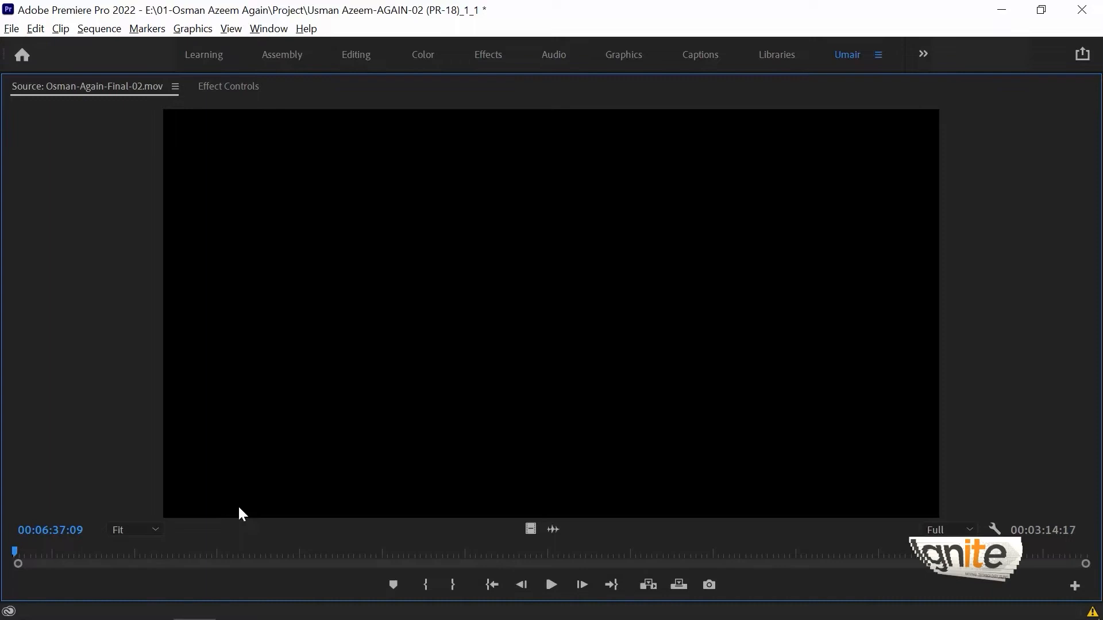
key("grave")
Step: Skim the source footage for usable shots and return to the start of the clip
left_click_drag(387, 326, 522, 329)
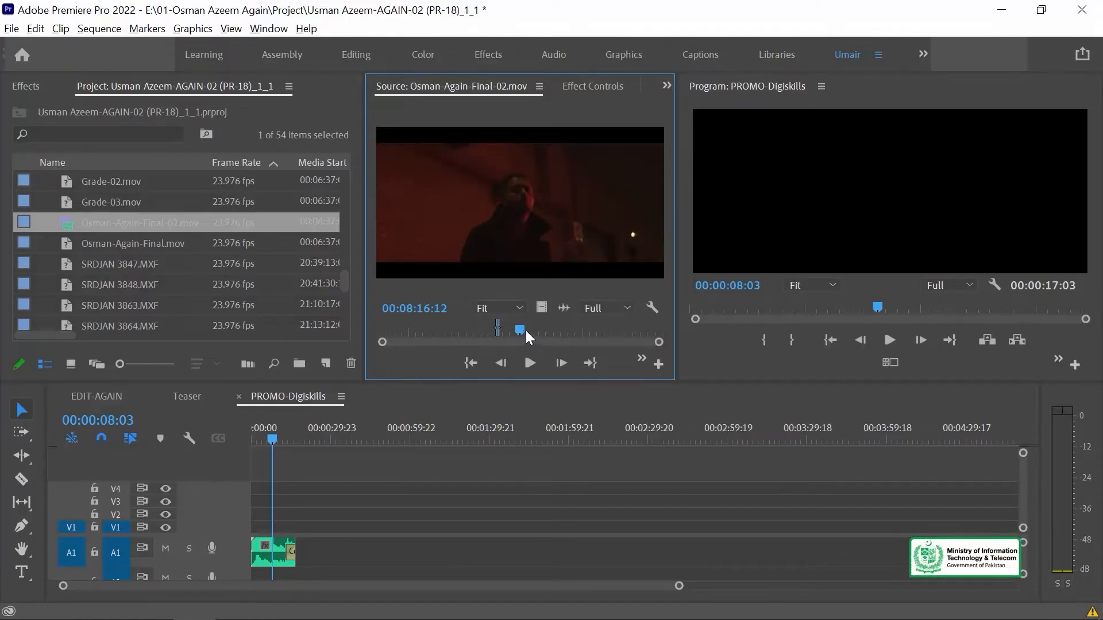
left_click_drag(525, 330, 529, 329)
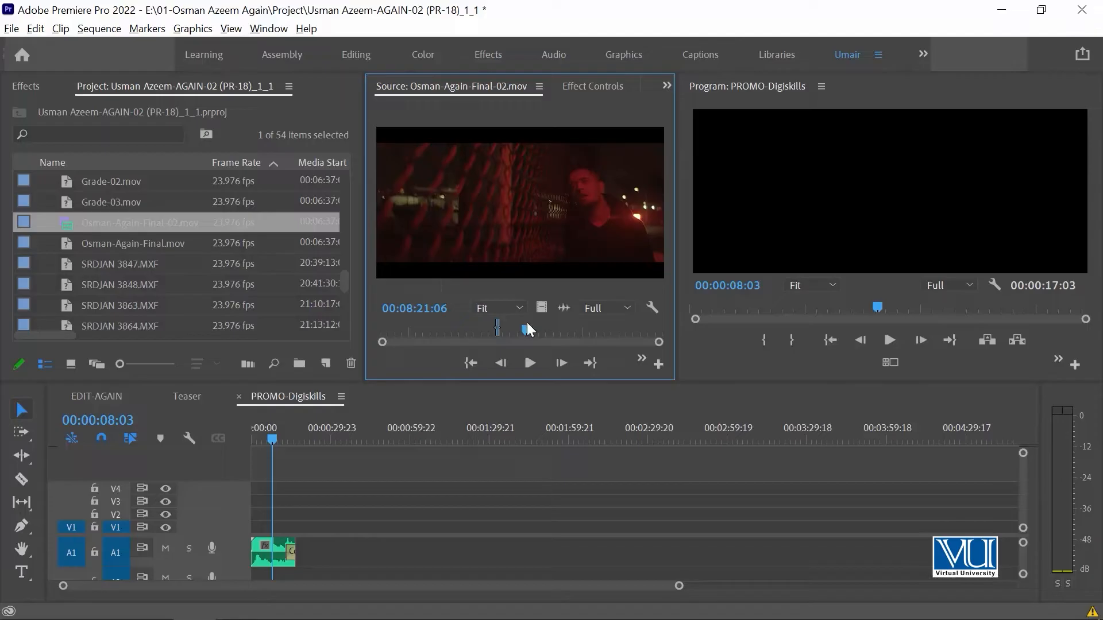
left_click_drag(529, 328, 552, 329)
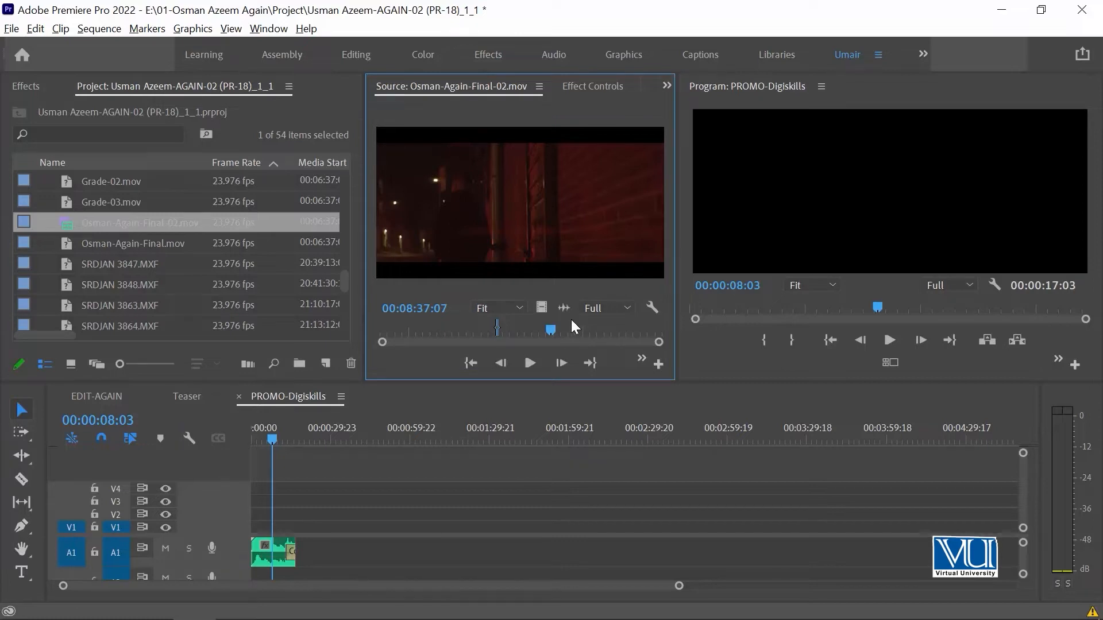
left_click(572, 325)
left_click(387, 328)
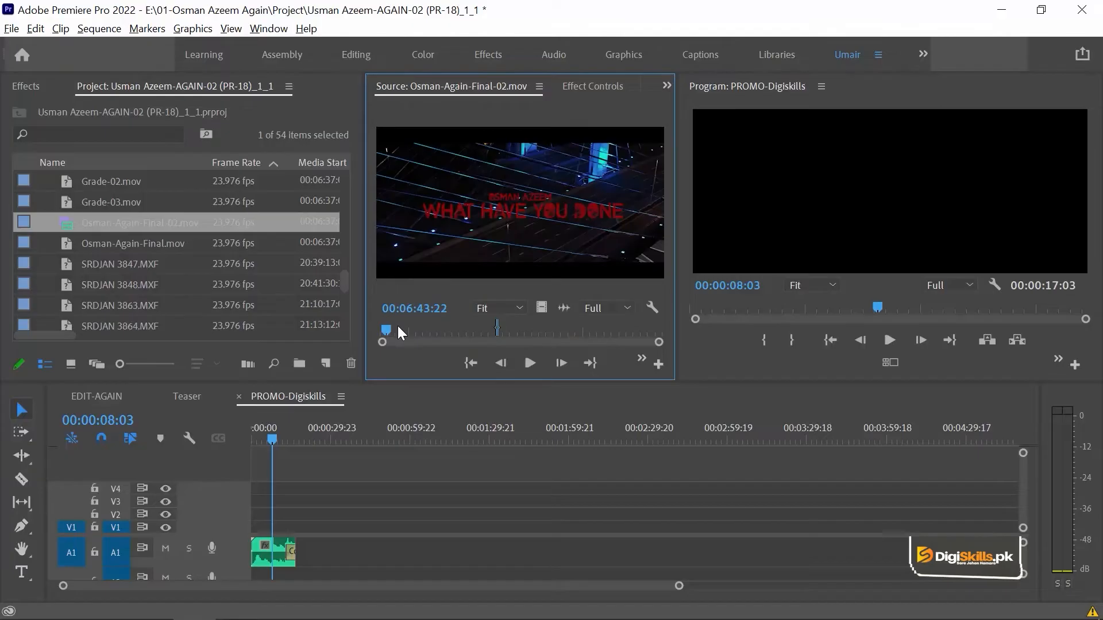
left_click_drag(397, 325, 325, 329)
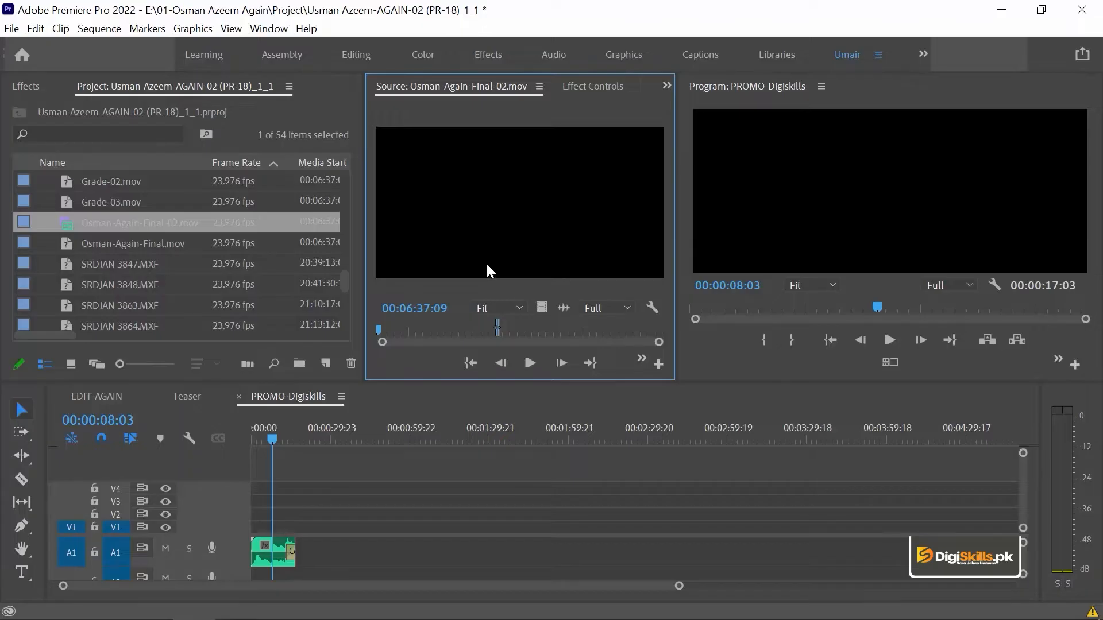
Step: Mark the opening car shot up to 00:06:51:12 and place only its video on V1 of PROMO-Digiskills, starting about 55 seconds in
key("grave")
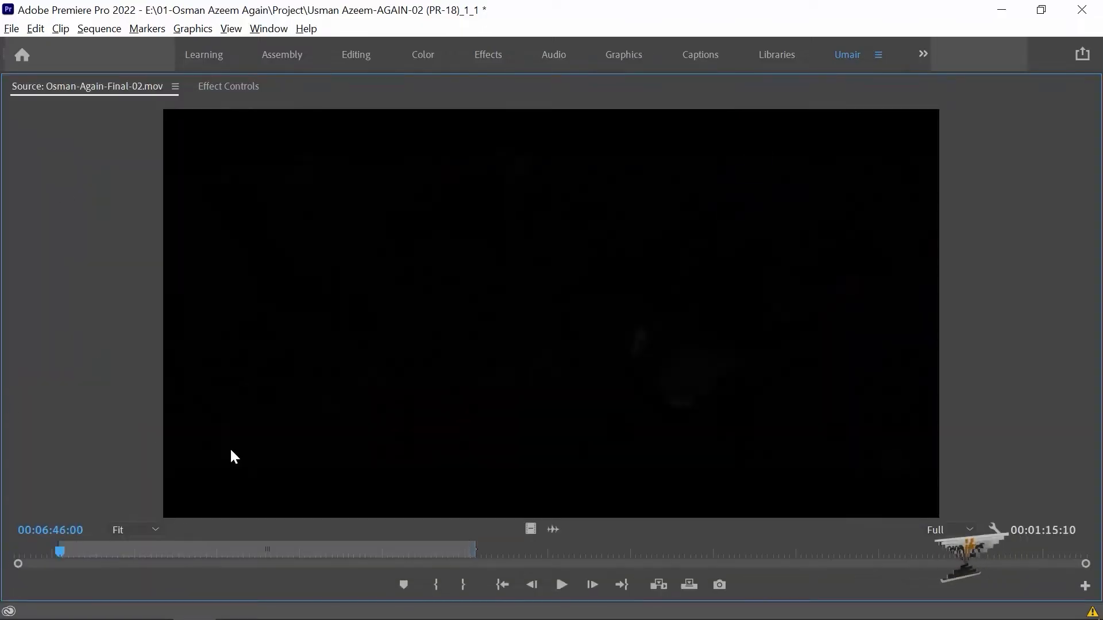
key("shift+i")
key("shift+Right")
key("shift+Right")
key("shift+Right")
key("shift+Right")
key("shift+Right")
key("shift+Right")
key("shift+Right")
key("shift+Right")
key("shift+Right")
key("shift+Right")
key("shift+Right")
key("shift+Right")
key("shift+Right")
key("shift+Right")
key("shift+Right")
key("shift+Right")
key("shift+Right")
key("shift+Right")
key("shift+Right")
key("shift+Right")
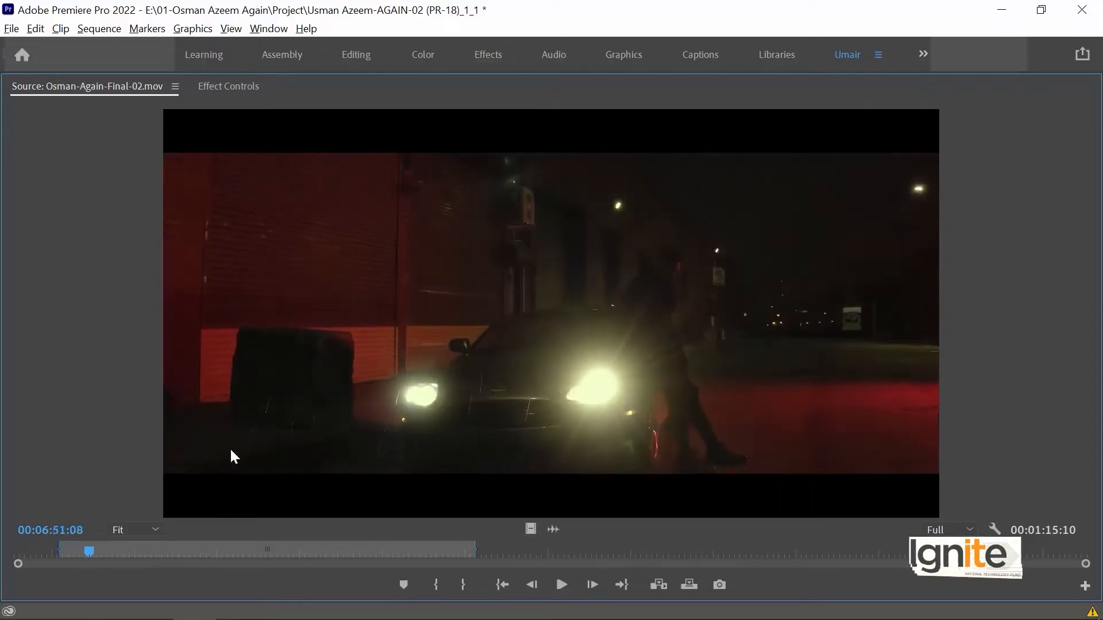
key("shift+Right")
key("shift+Right")
key("shift+Right")
key("shift+Right")
key("shift+Right")
key("shift+Left")
key("shift+Left")
key("shift+Left")
key("shift+Left")
key("Left")
key("Left")
key("grave")
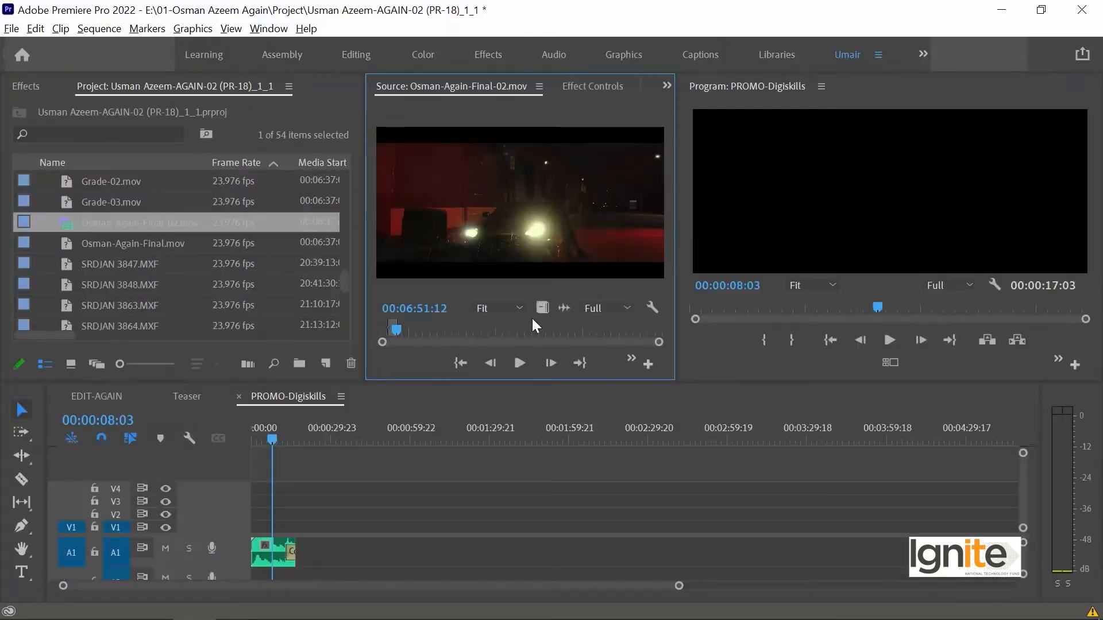
left_click_drag(528, 338, 402, 527)
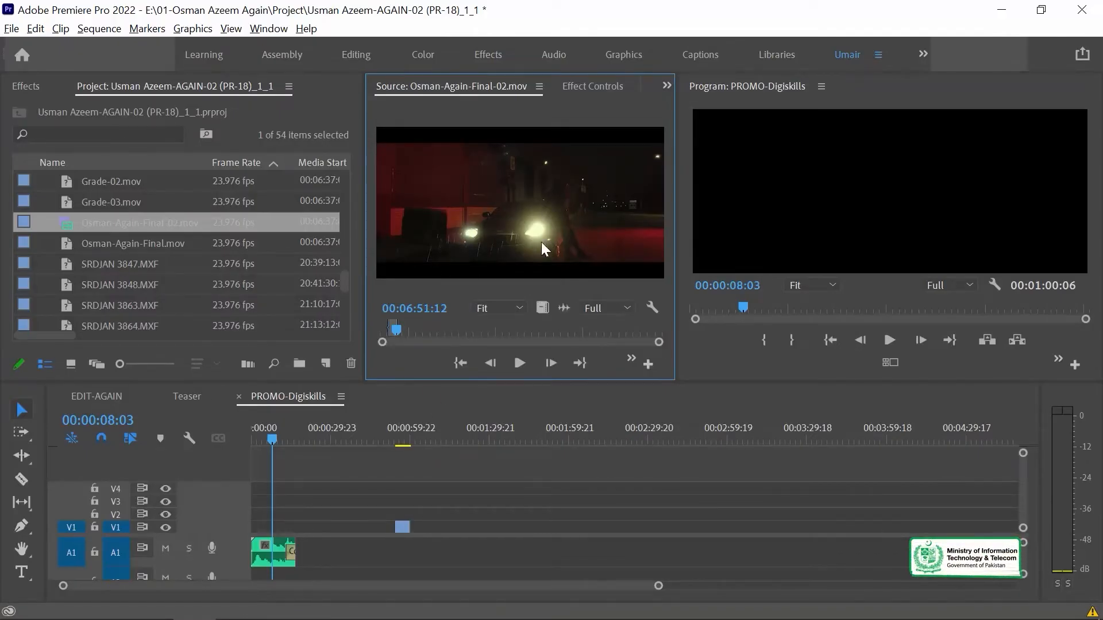
left_click(403, 422)
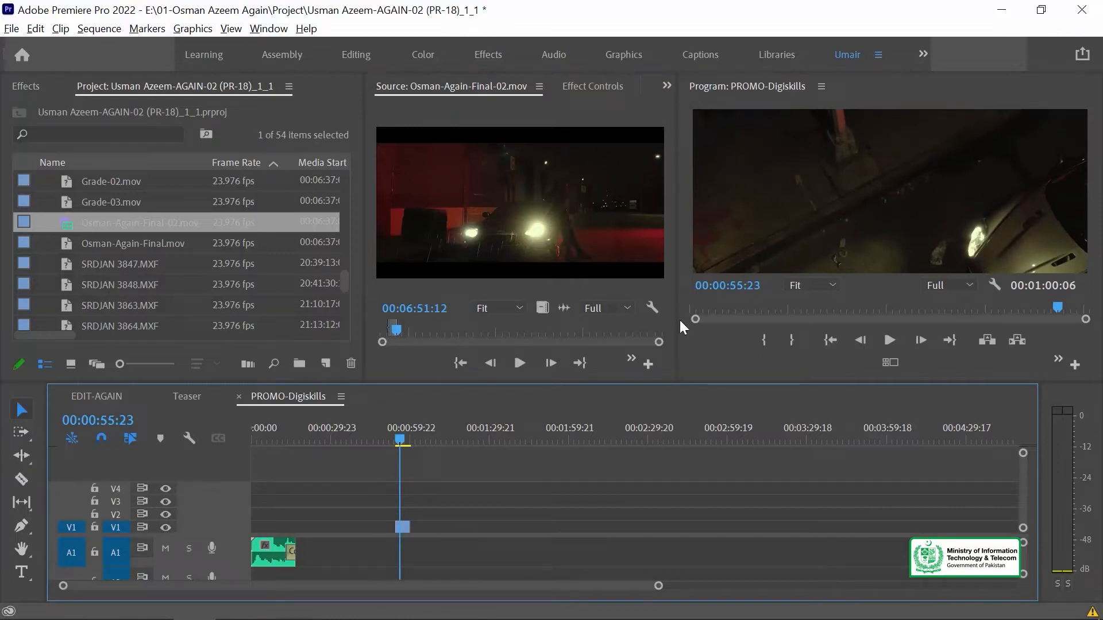
Step: Check the frame size in the PROMO-Digiskills sequence settings
left_click(94, 30)
left_click(181, 33)
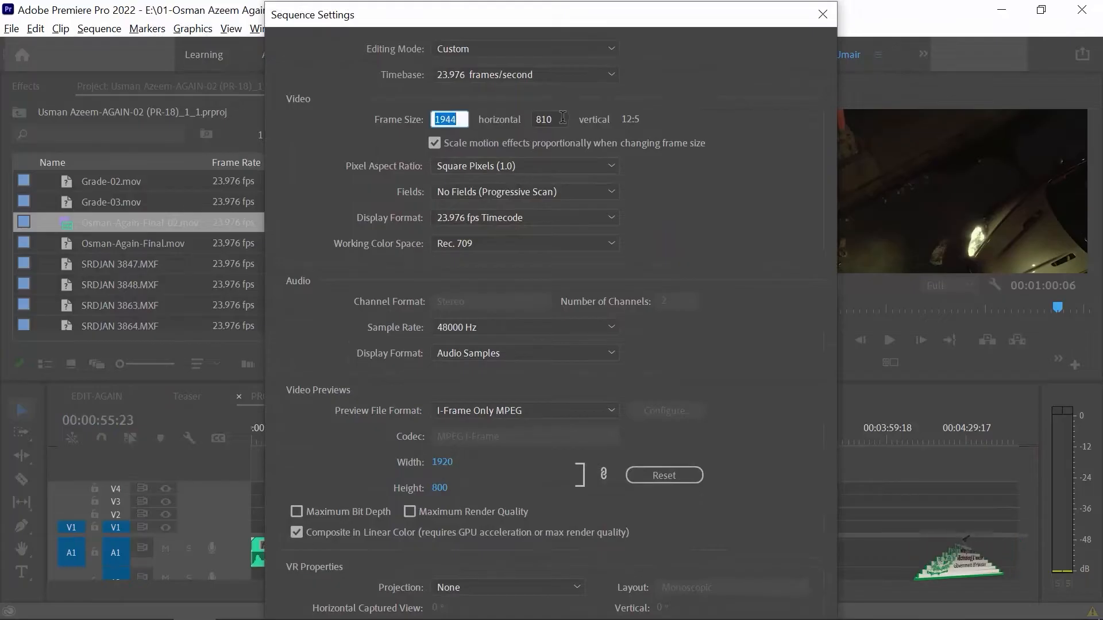
key("Tab")
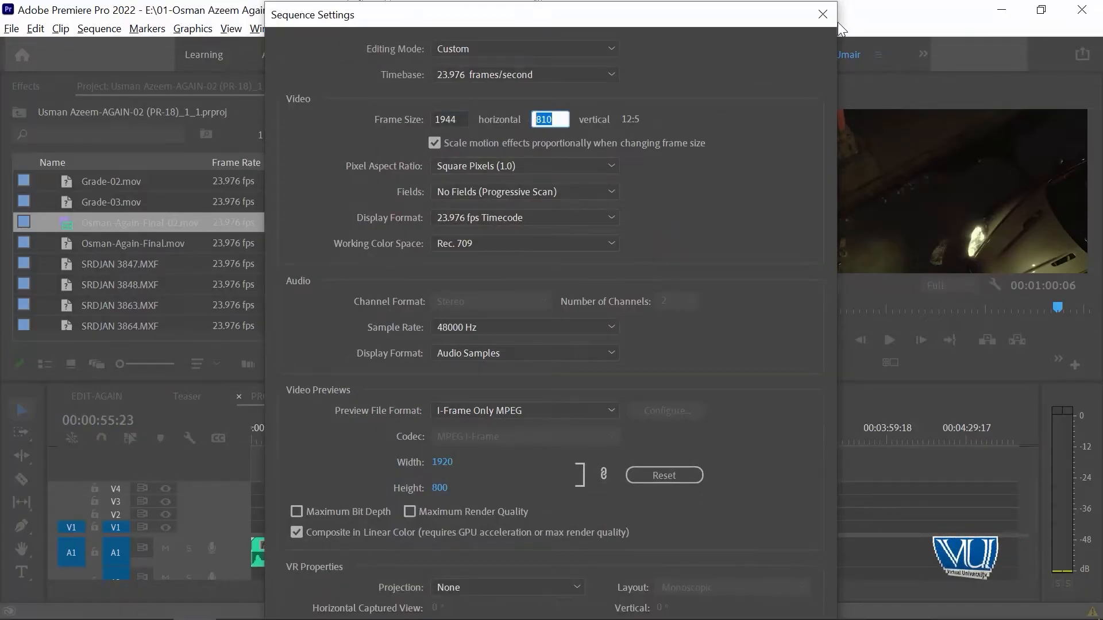
key("Return")
Step: Create a new sequence from Osman-Again-Final-02.mov and select its clips
left_click(68, 222)
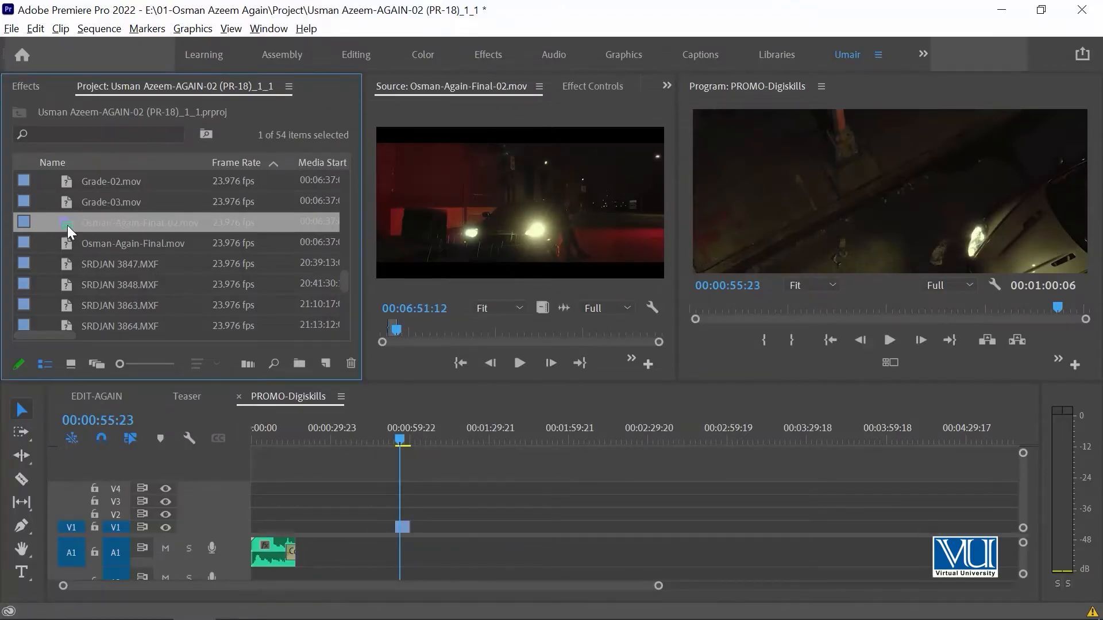
left_click_drag(64, 222, 326, 364)
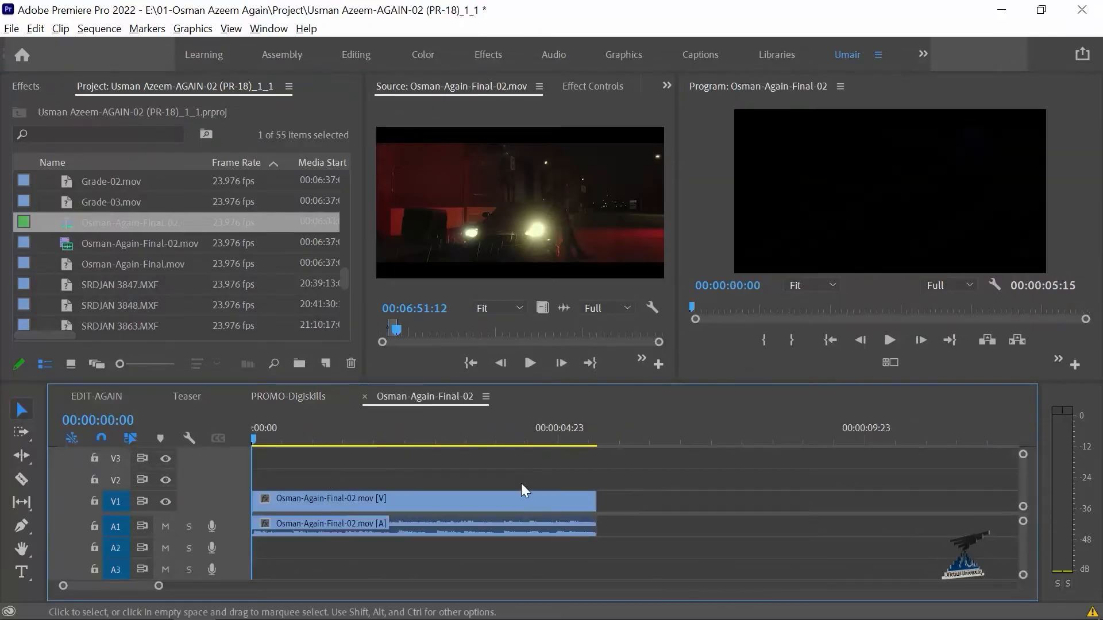
left_click_drag(420, 468, 358, 556)
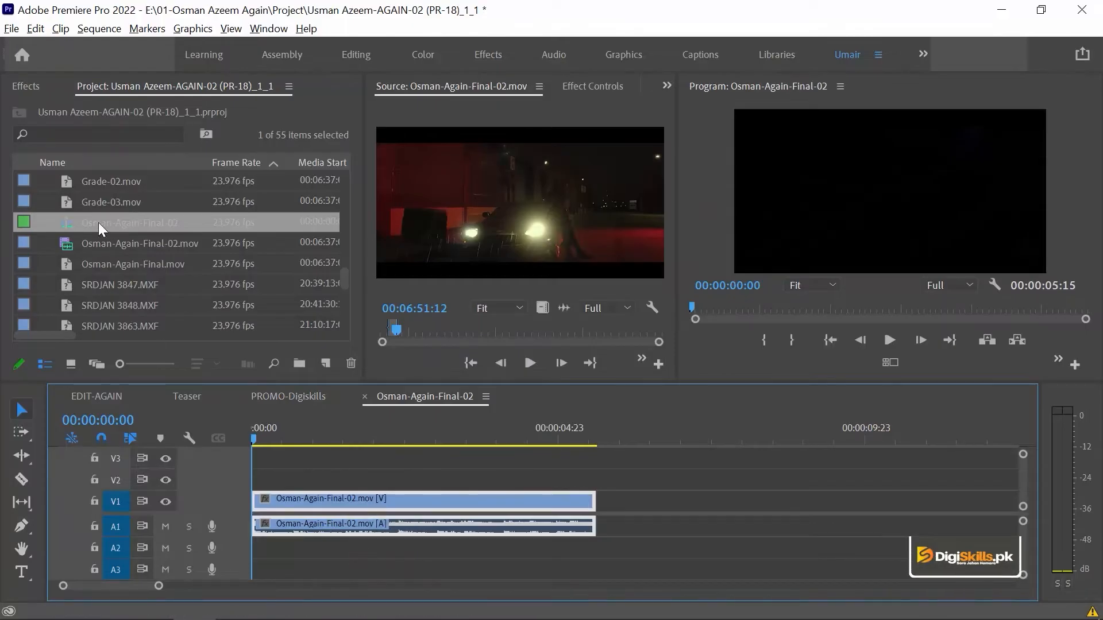
Step: Replace the new sequence's clips with the ones copied from PROMO-Digiskills and review the pasted shot
left_click(291, 399)
left_click_drag(484, 486, 250, 563)
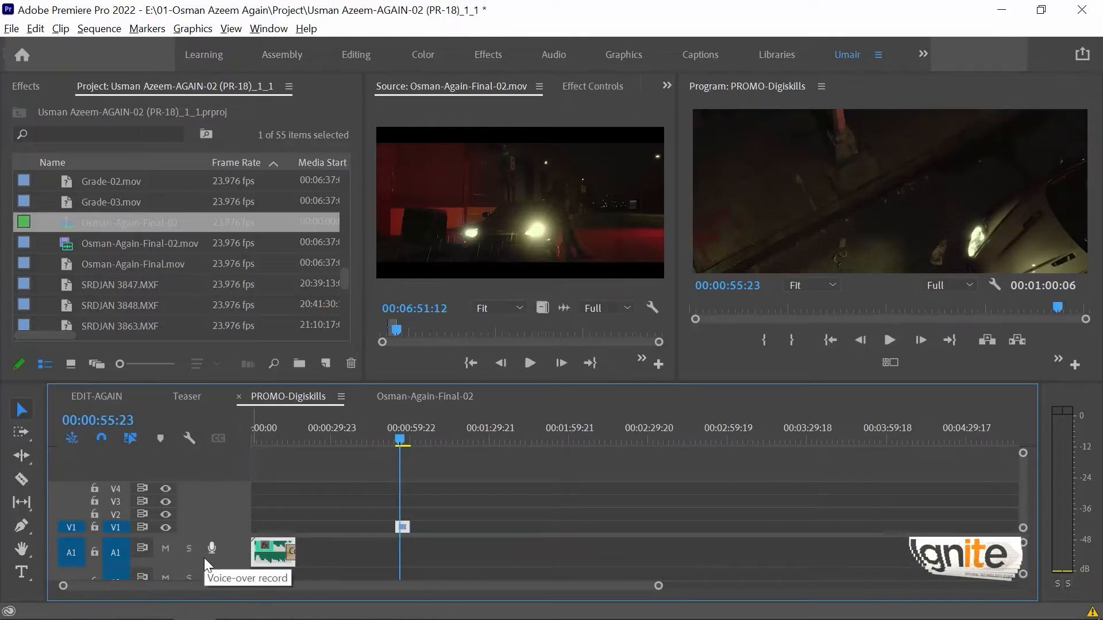
left_click(450, 398)
left_click_drag(366, 463, 306, 560)
key("Delete")
key("ctrl+v")
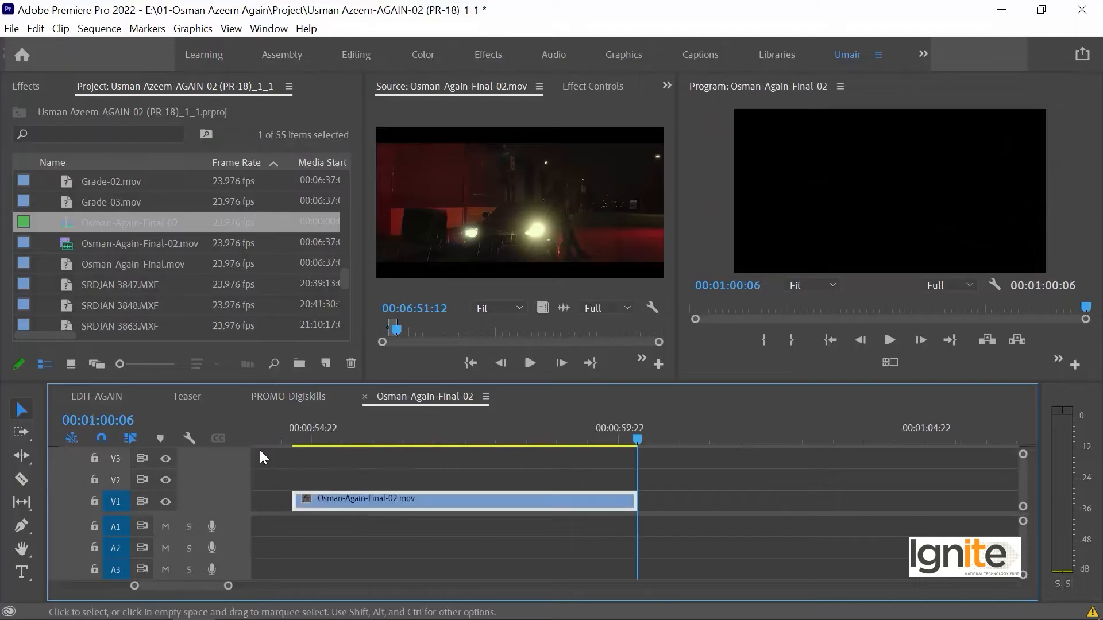
left_click(346, 438)
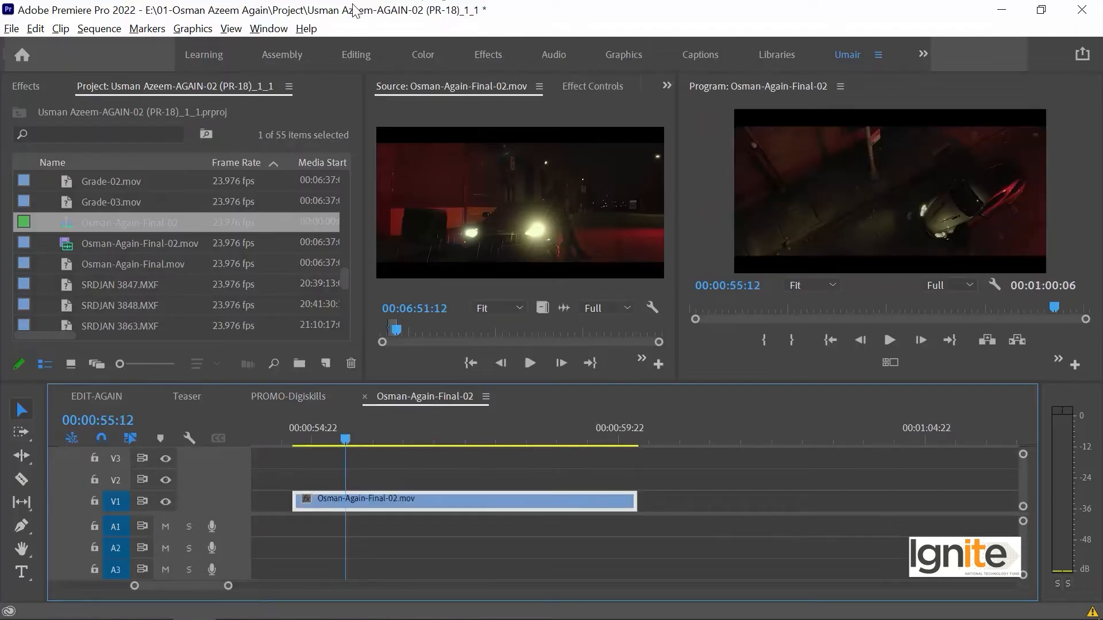
left_click_drag(373, 425, 551, 426)
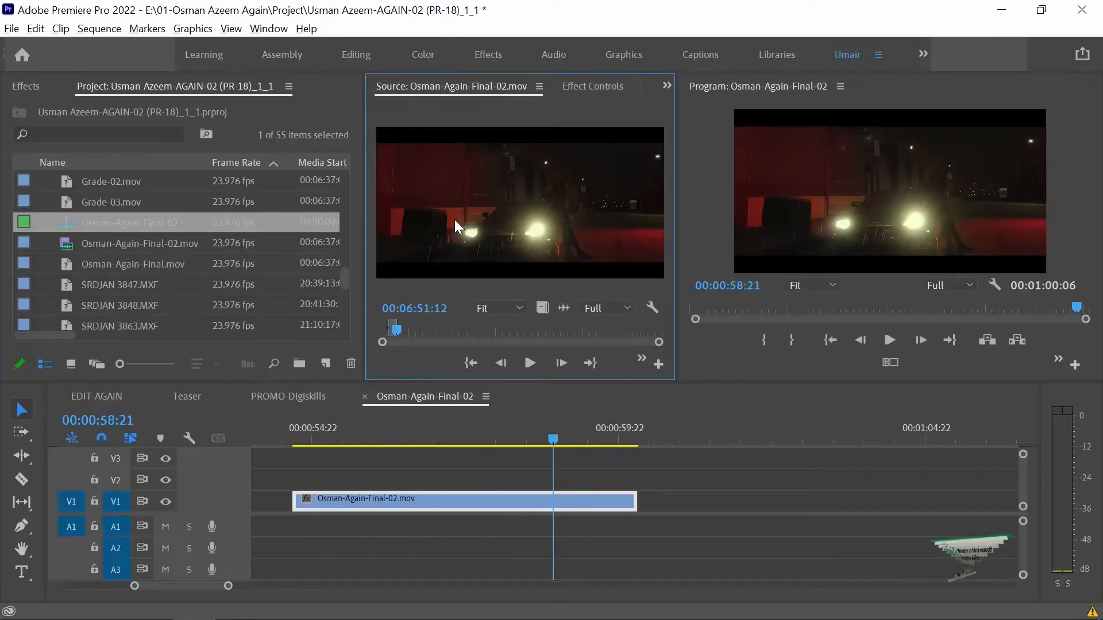
Step: Mark the source In point at the start of the red-lit car side shot, around 00:07:06
key("grave")
left_click_drag(98, 549, 182, 543)
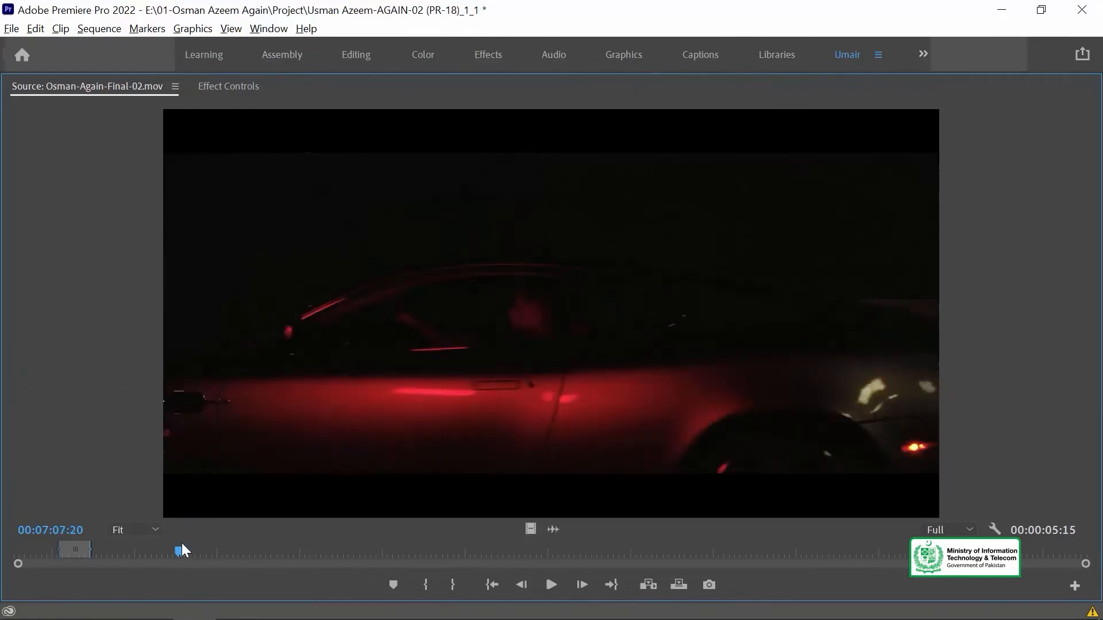
key("shift+Left")
key("shift+Left")
key("shift+Left")
key("shift+Left")
key("shift+Left")
key("shift+Left")
key("shift+Left")
key("shift+Left")
key("shift+Left")
key("i")
key("space")
key("space")
key("i")
Step: Mark the Out point for a range 00:00:03:13 long and append only its video after the first shot on V1
key("space")
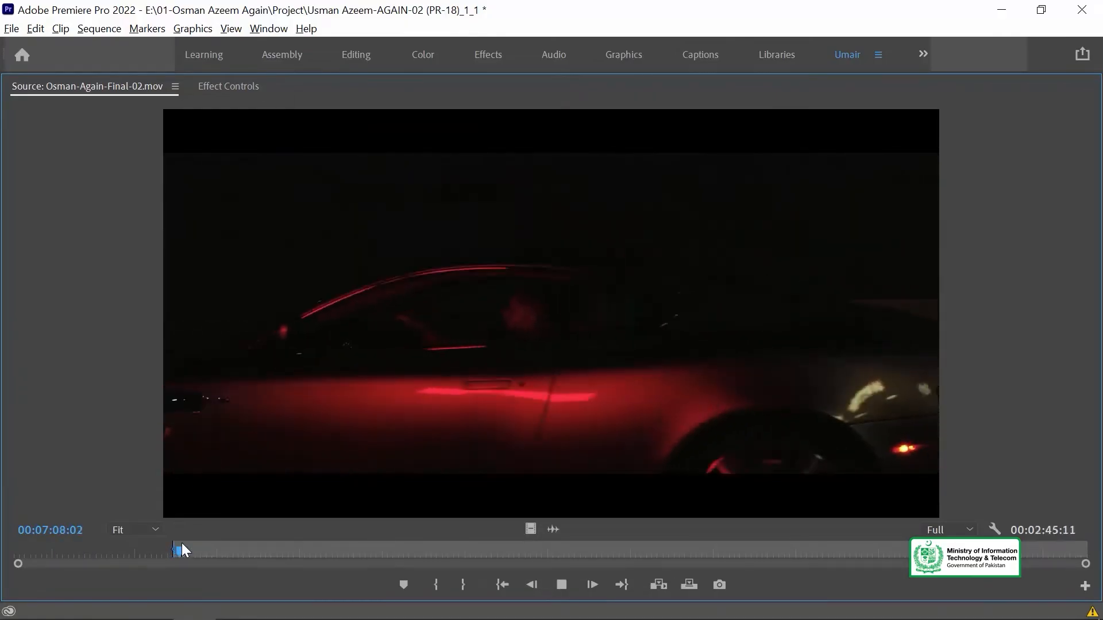
key("space")
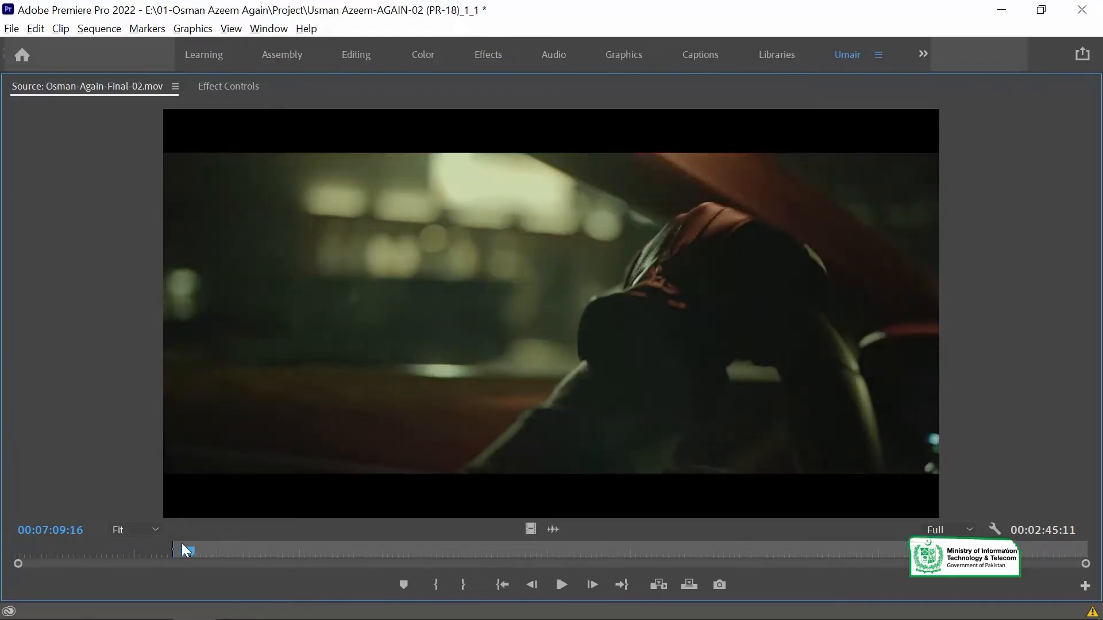
key("shift+Right")
key("shift+Right")
key("shift+Right")
key("shift+Left")
key("Left")
key("o")
key("grave")
left_click_drag(545, 309, 639, 509)
Step: Mark a new source Out point around 00:07:20, on the shot of the silhouetted man beside the red fence
key("grave")
key("l")
key("l")
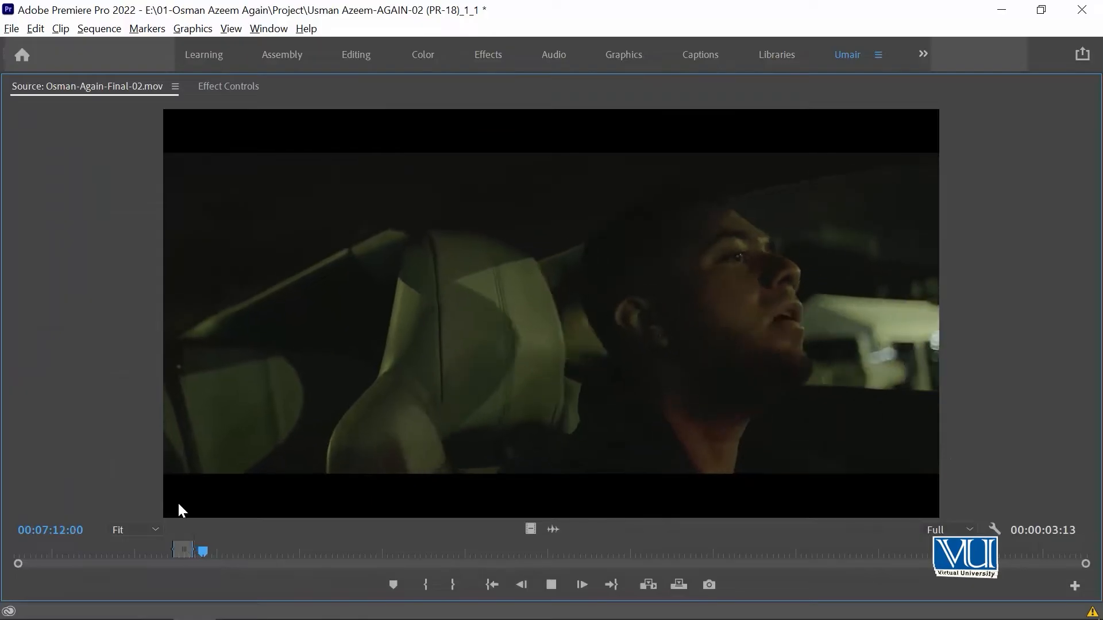
left_click(232, 551)
key("l")
key("o")
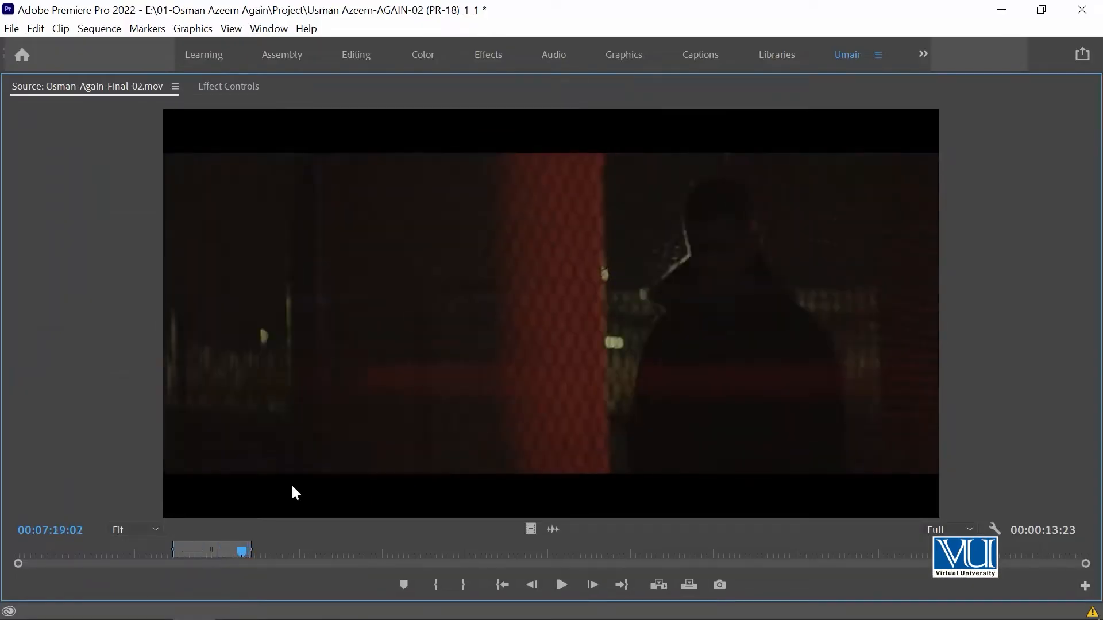
Step: Mark the In point at the start of the fence shot and append only its video at the end of V1
key("j")
key("j")
key("Right")
key("Right")
key("Right")
key("Right")
key("Right")
key("Right")
key("Right")
key("Right")
key("Right")
key("Right")
key("i")
key("grave")
left_click_drag(541, 307, 864, 503)
Step: Mark a source range 00:00:01:11 long around 00:07:48, on the shot of the man leaning against the fence
key("grave")
left_click(293, 552)
left_click_drag(295, 552, 399, 556)
key("i")
key("l")
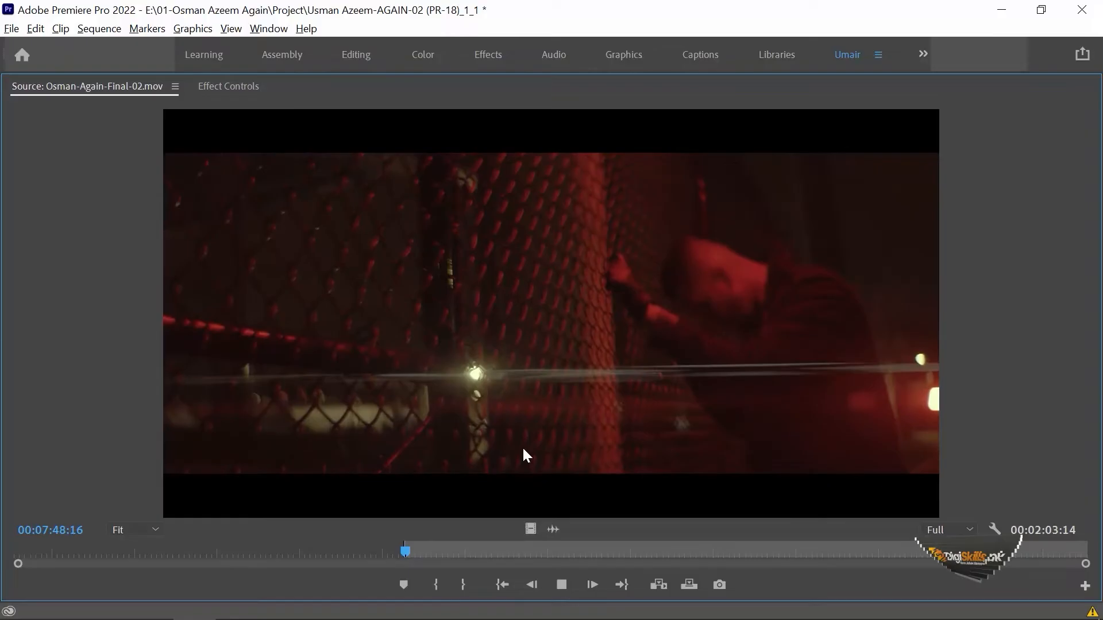
key("i")
key("k")
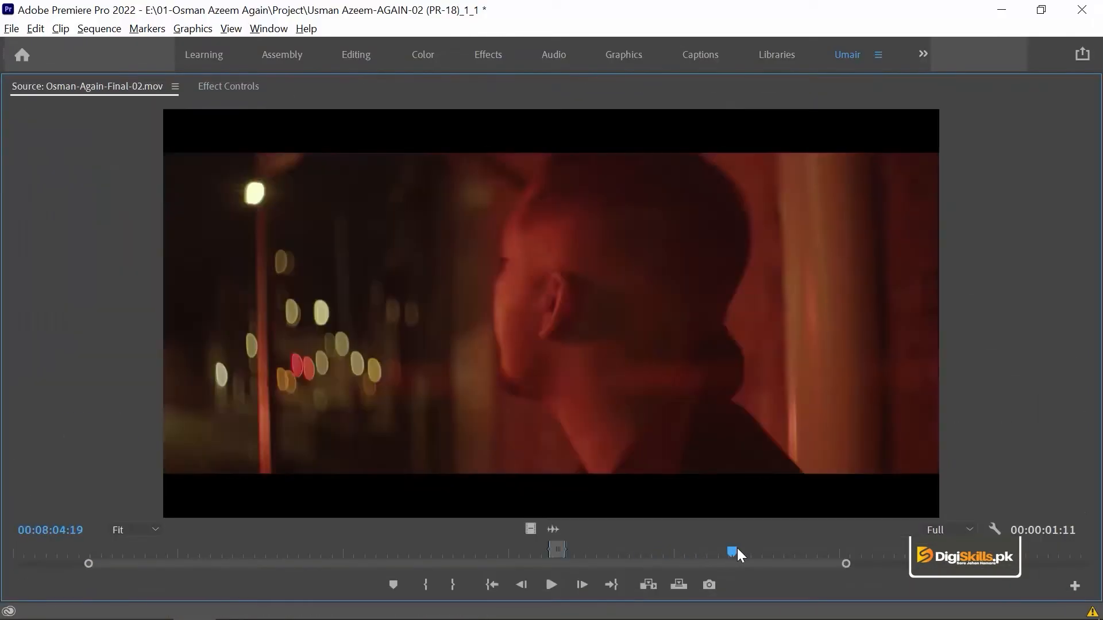
Step: Mark a source range 00:00:01:05 long around 00:08:27, on the dark red profile shot, and append only its video to V1
left_click_drag(739, 554, 982, 555)
key("o")
key("shift+Right")
key("Left")
key("Left")
key("i")
key("grave")
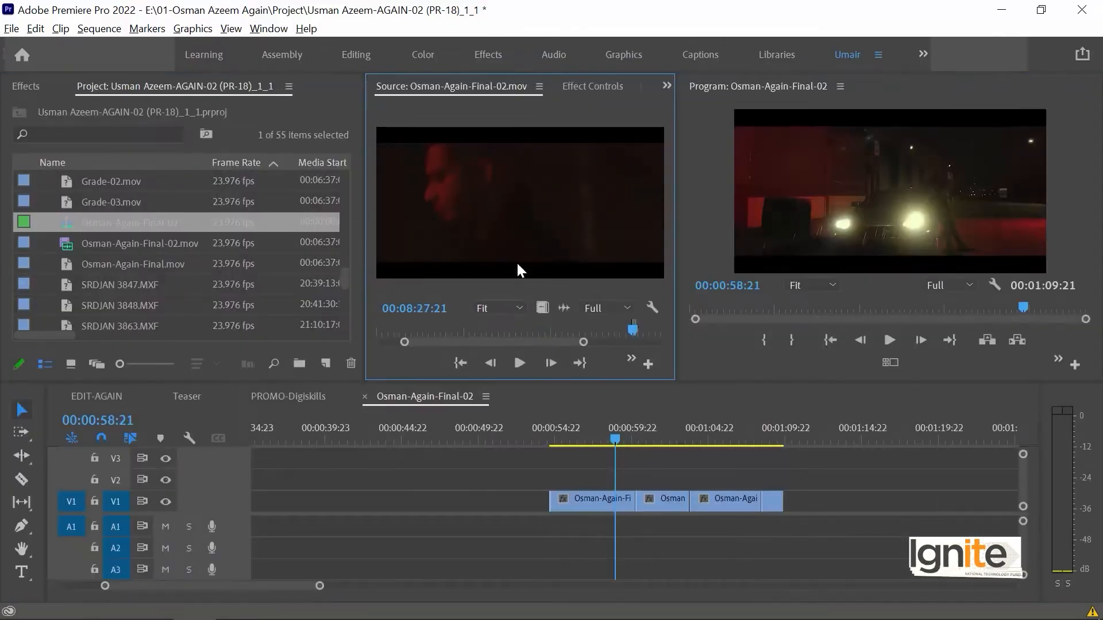
left_click_drag(597, 360, 791, 519)
Step: Mark a source range 00:00:02:03 long around 00:09:12, on the magenta-lit highway shot, and move on to a shot near the clip's end
key("grave")
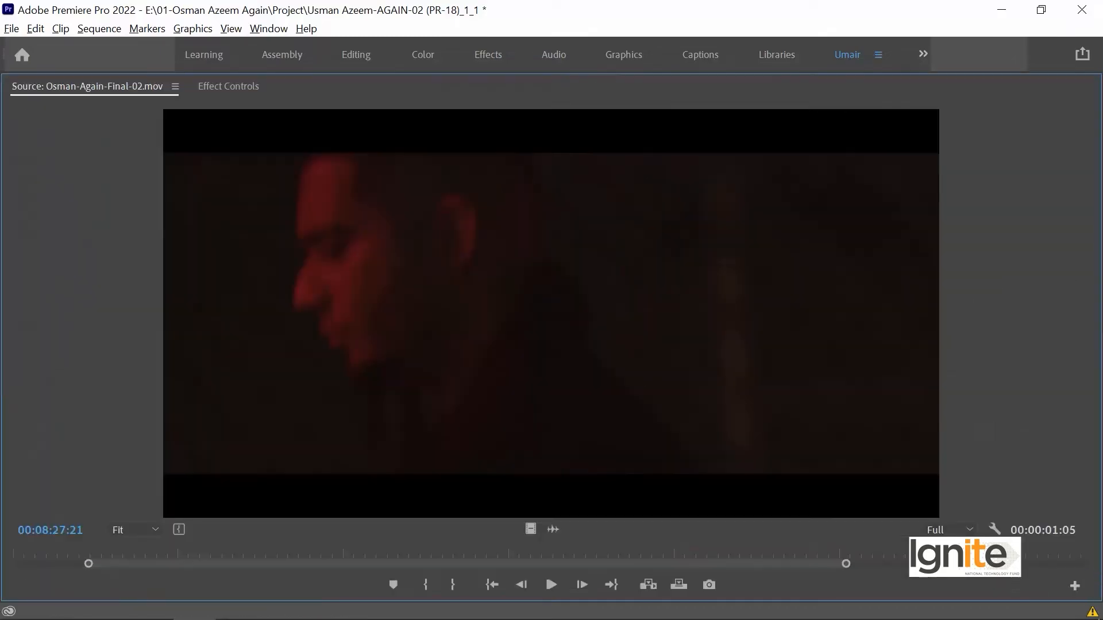
double_click(847, 566)
mouse_move(622, 556)
left_mouse_down()
mouse_move(873, 559)
mouse_move(853, 557)
left_mouse_up()
key("i")
key("space")
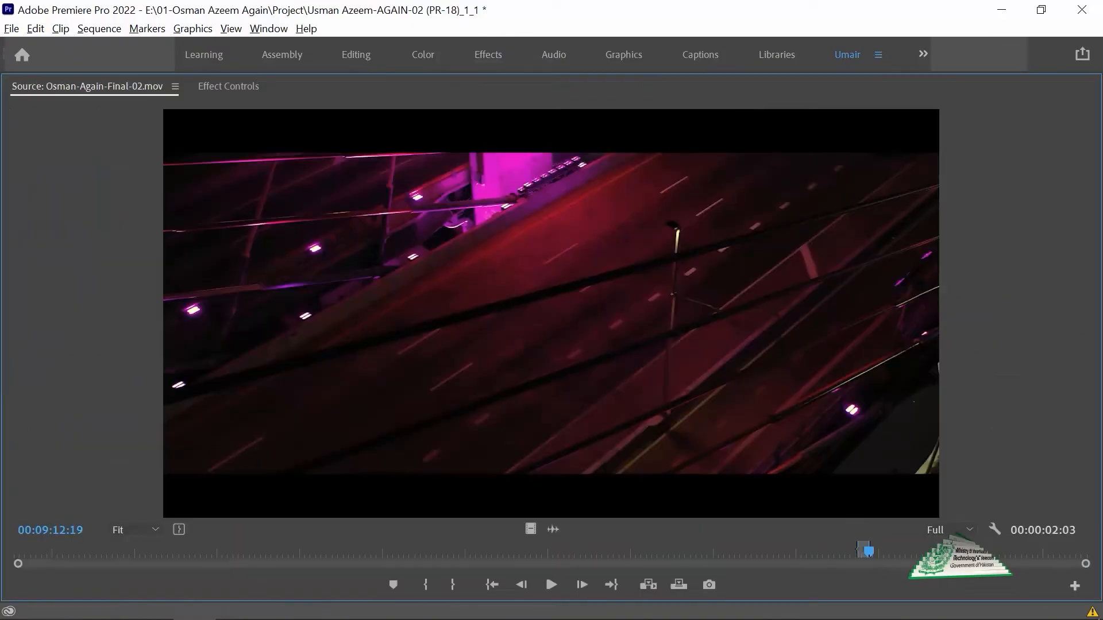
left_click(1006, 553)
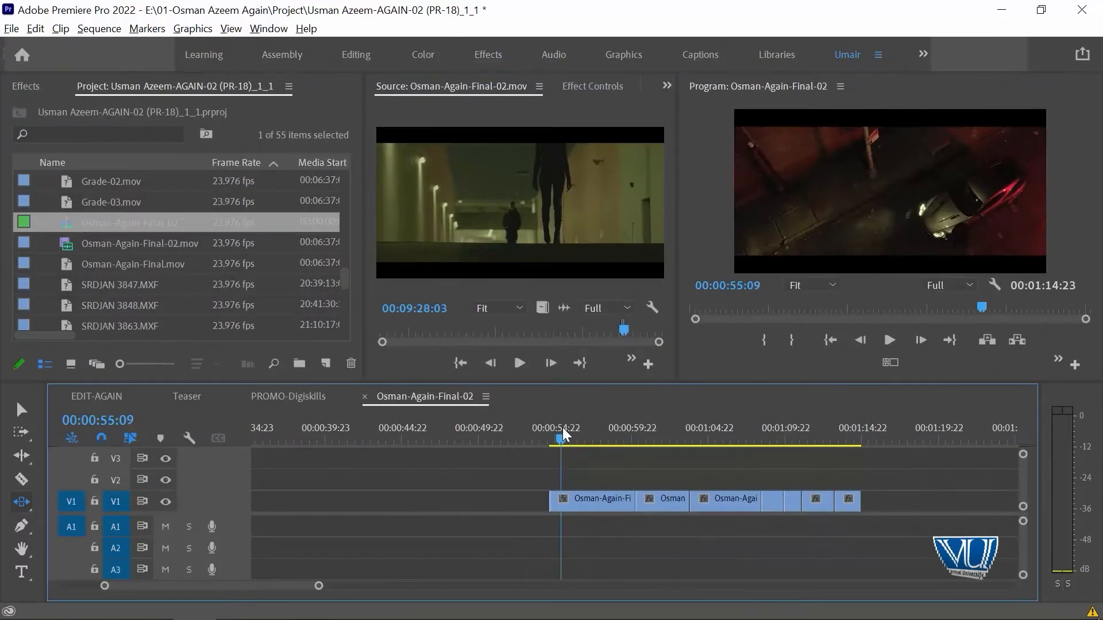
Step: With the Selection tool active, make the timeline's audio tracks taller and save the project
left_click_drag(566, 440, 614, 440)
key("minus")
key("minus")
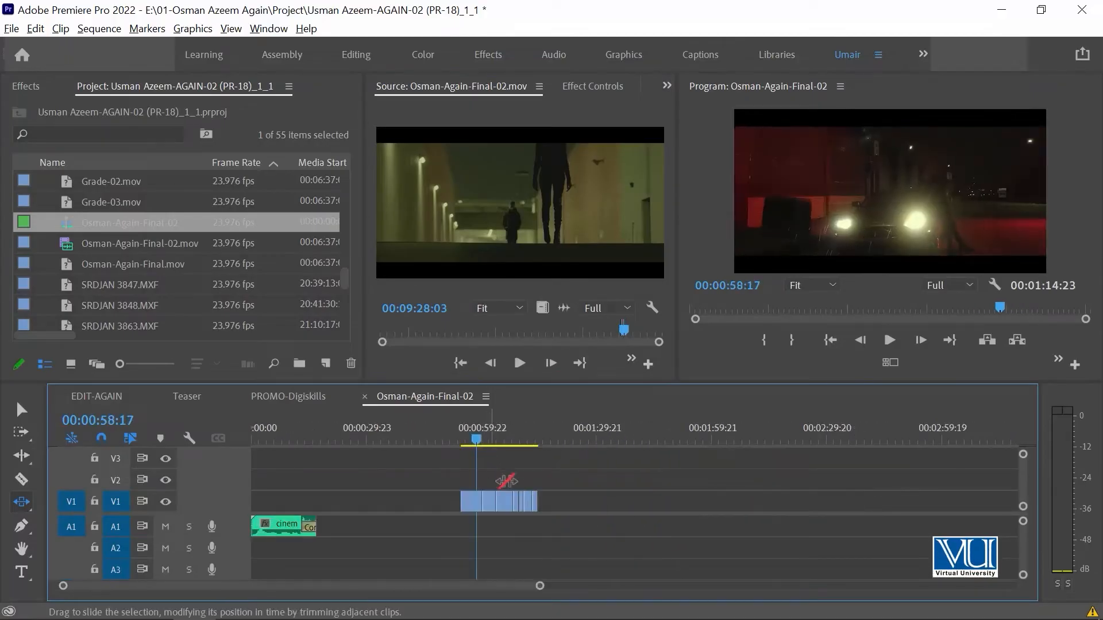
key("v")
key("equal")
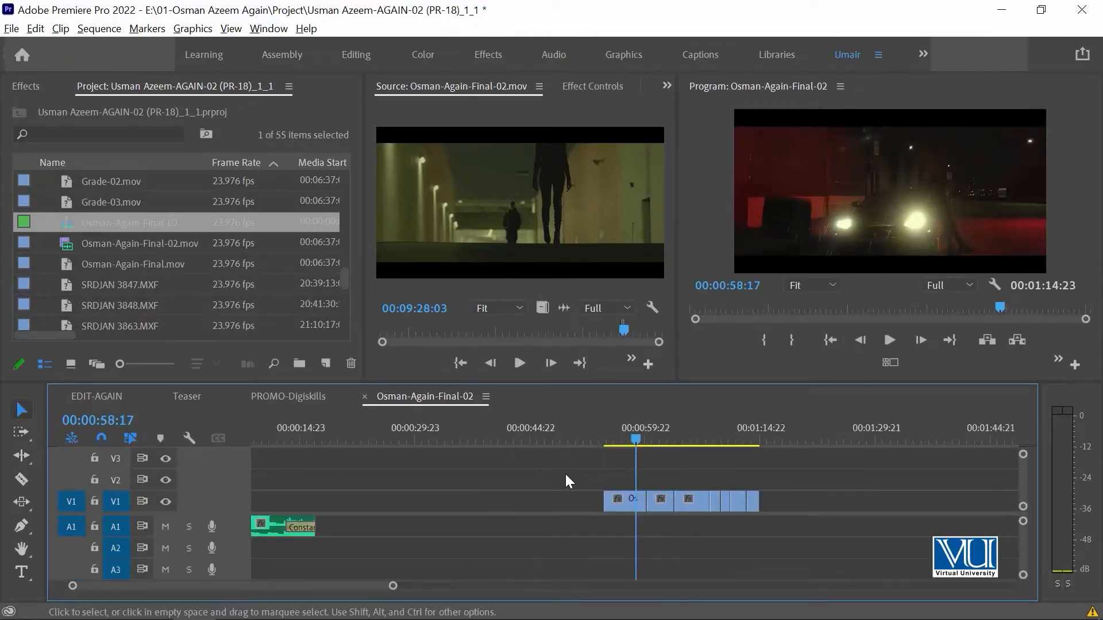
key("alt+equal")
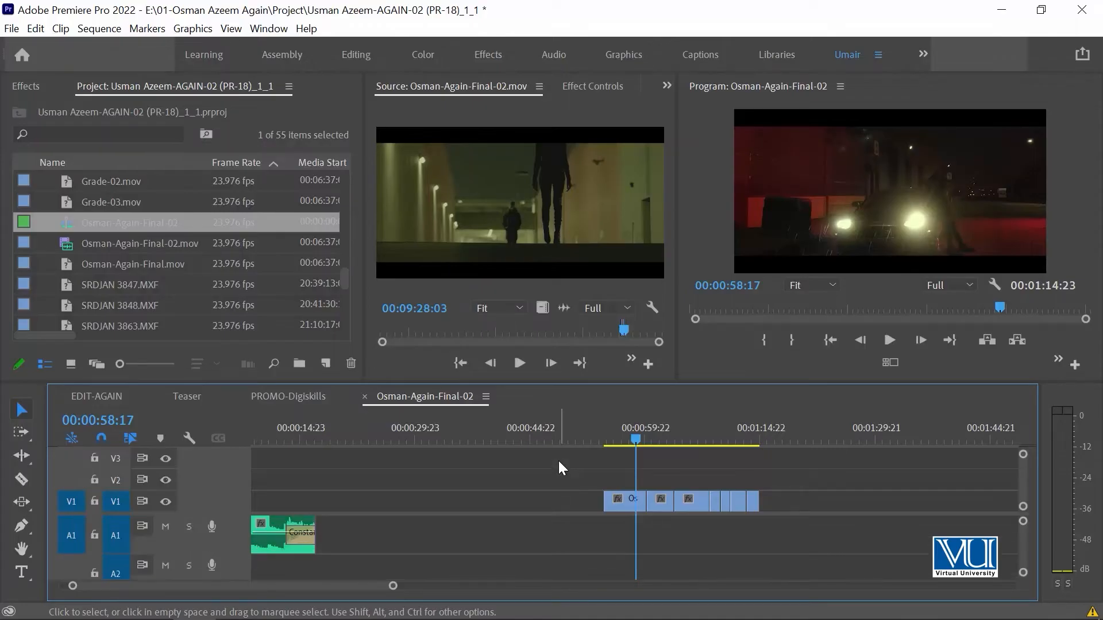
key("Up")
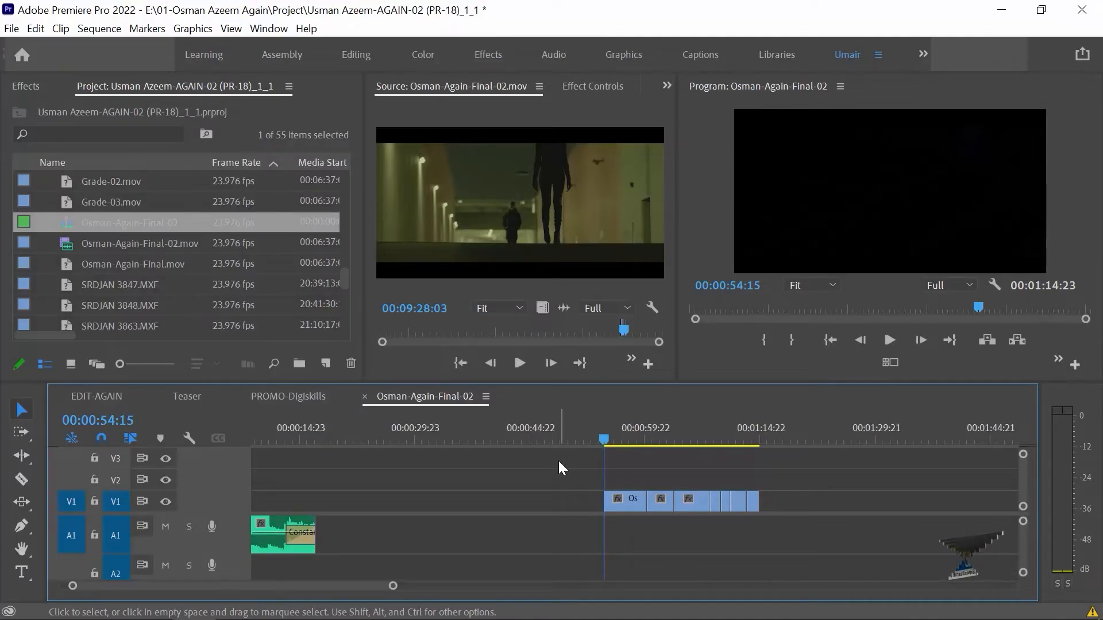
key("ctrl+s")
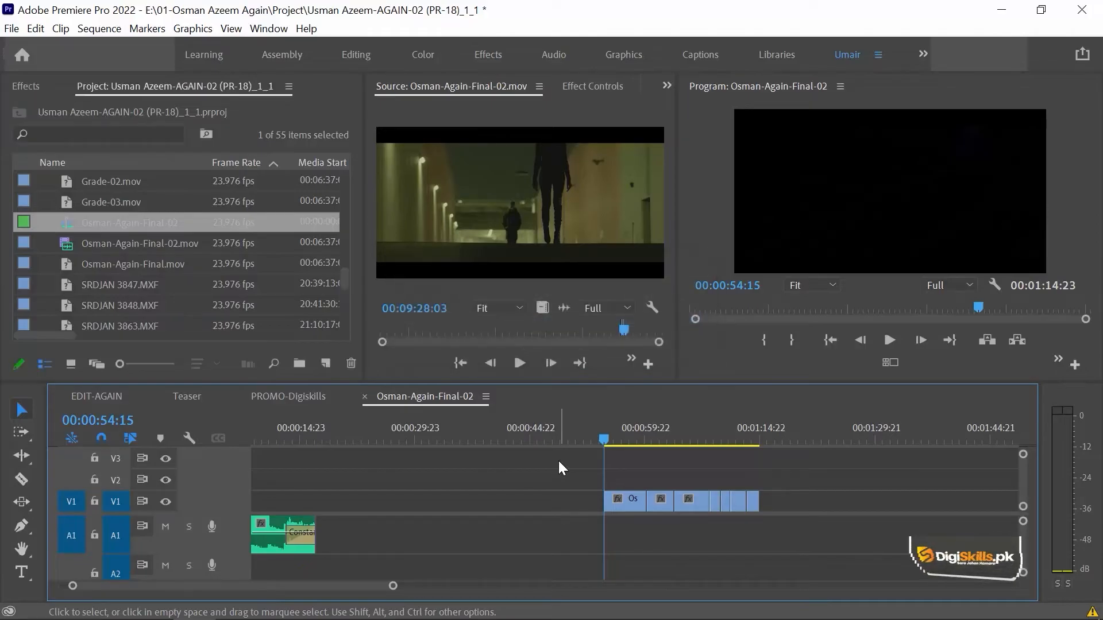
Step: Open the cinematic-trailer-sound-effects.mp3 clip from A1 in the Source Monitor and listen through its waveform
key("Home")
key("=")
key("=")
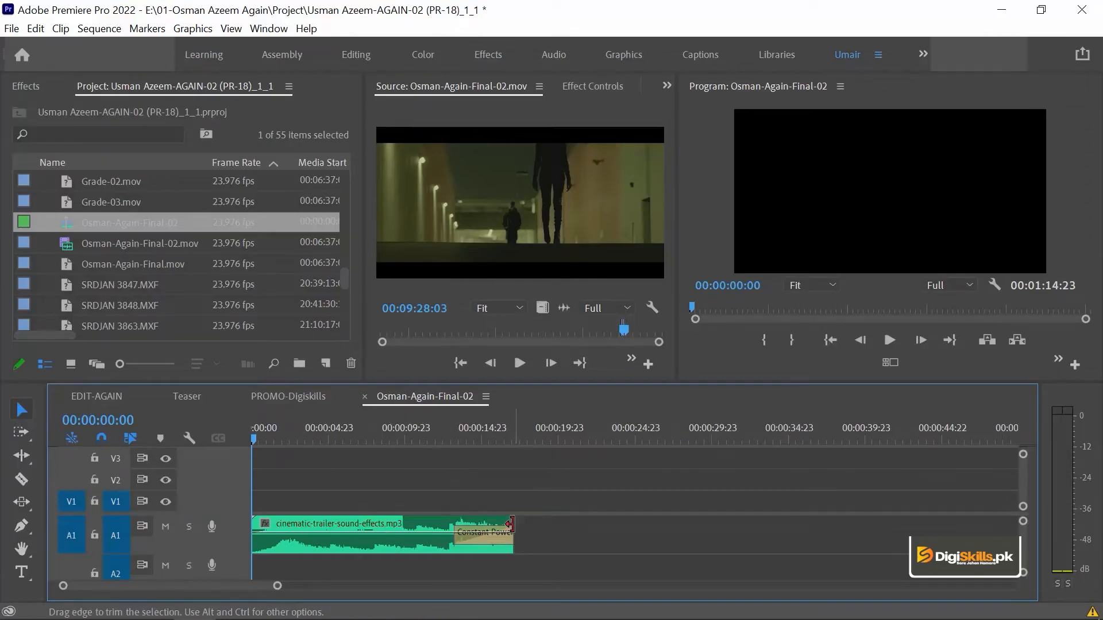
double_click(343, 520)
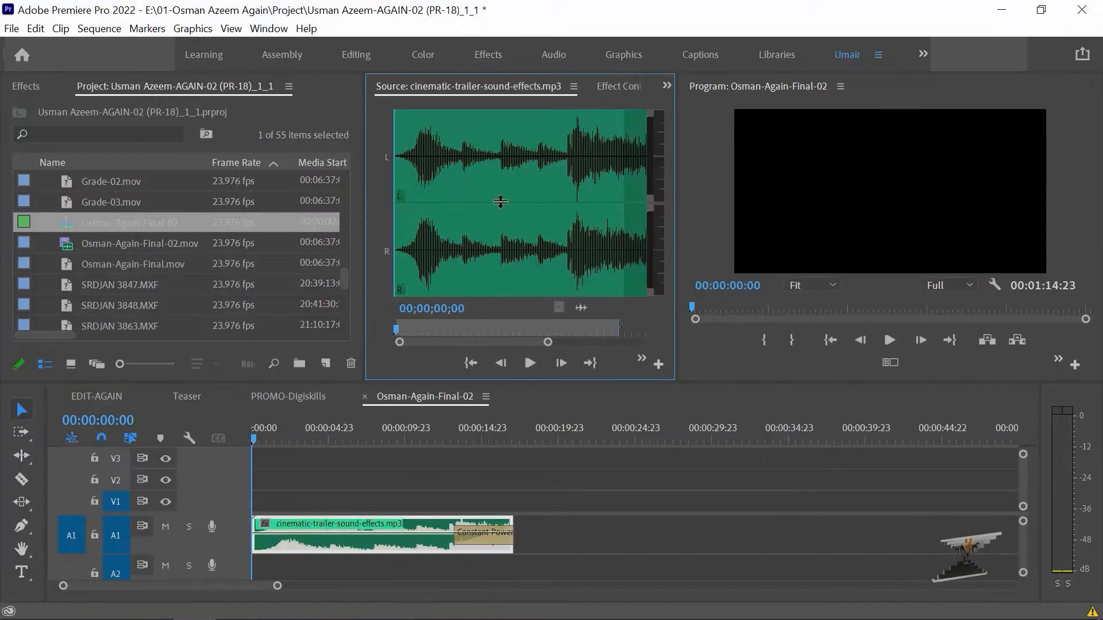
key("minus")
key("minus")
left_click(326, 435)
left_click(539, 183)
left_click(401, 138)
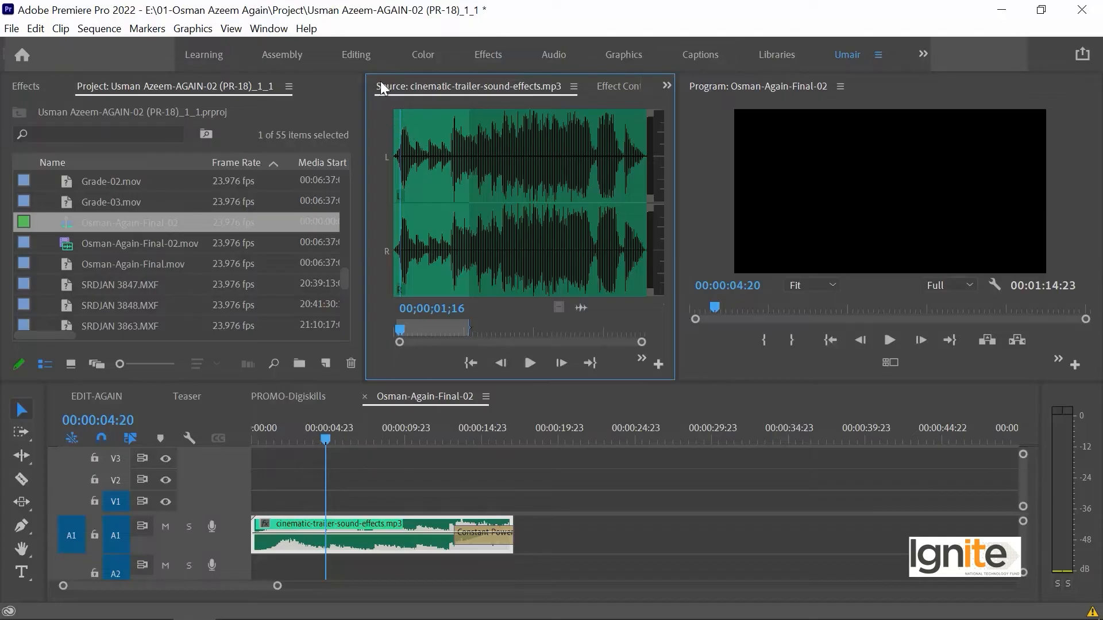
key("Home")
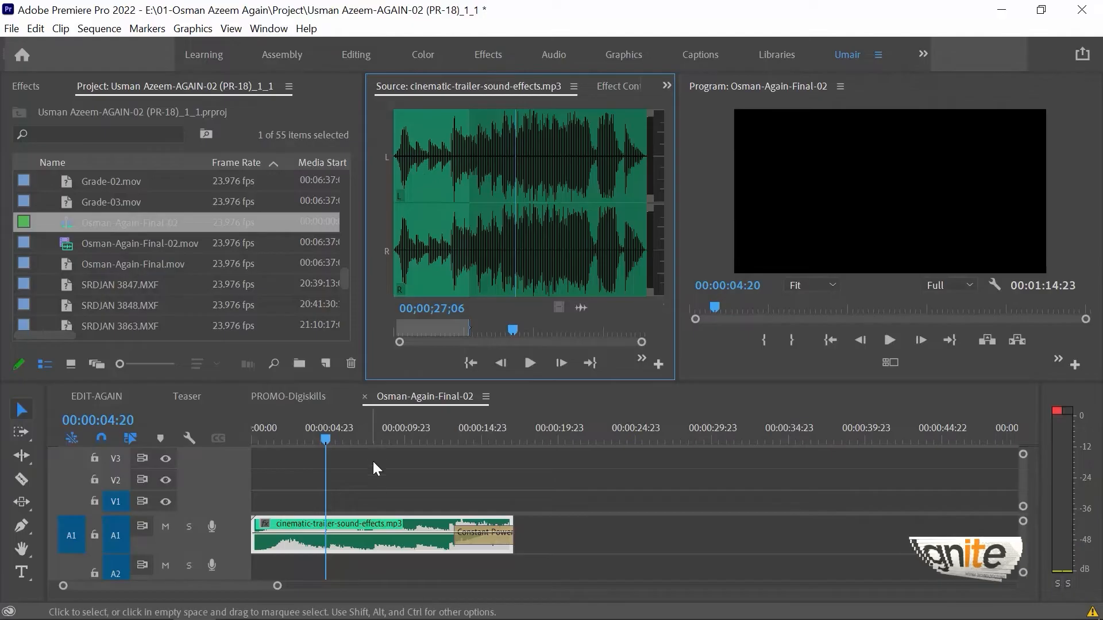
Step: Mark sequence In and Out points around the cinematic-trailer-sound-effects.mp3 clip on A1
left_click(374, 455)
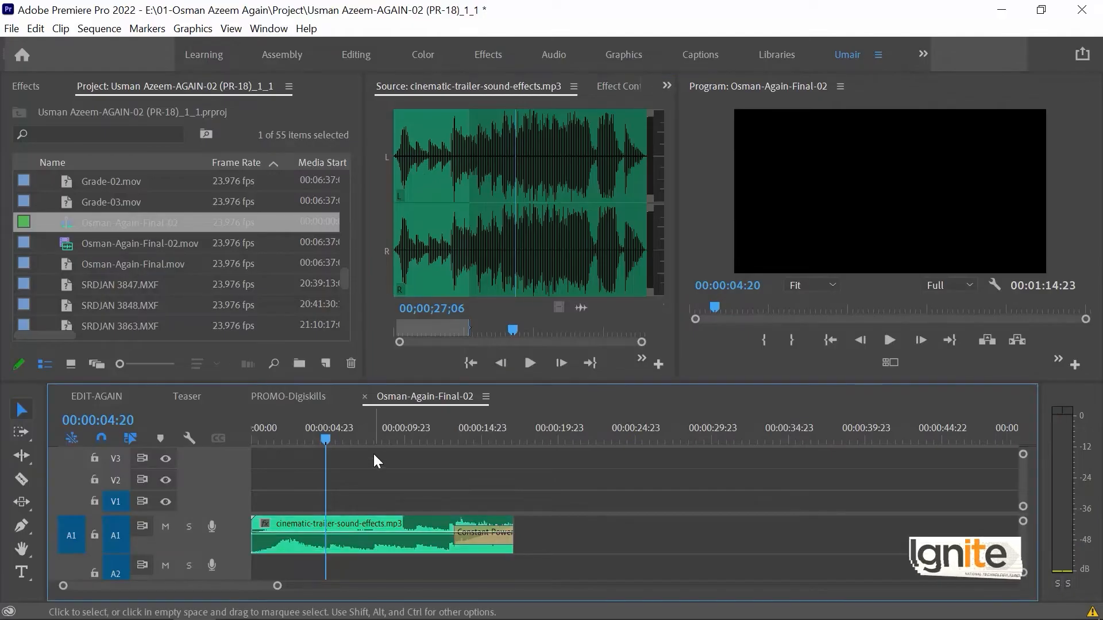
key("Home")
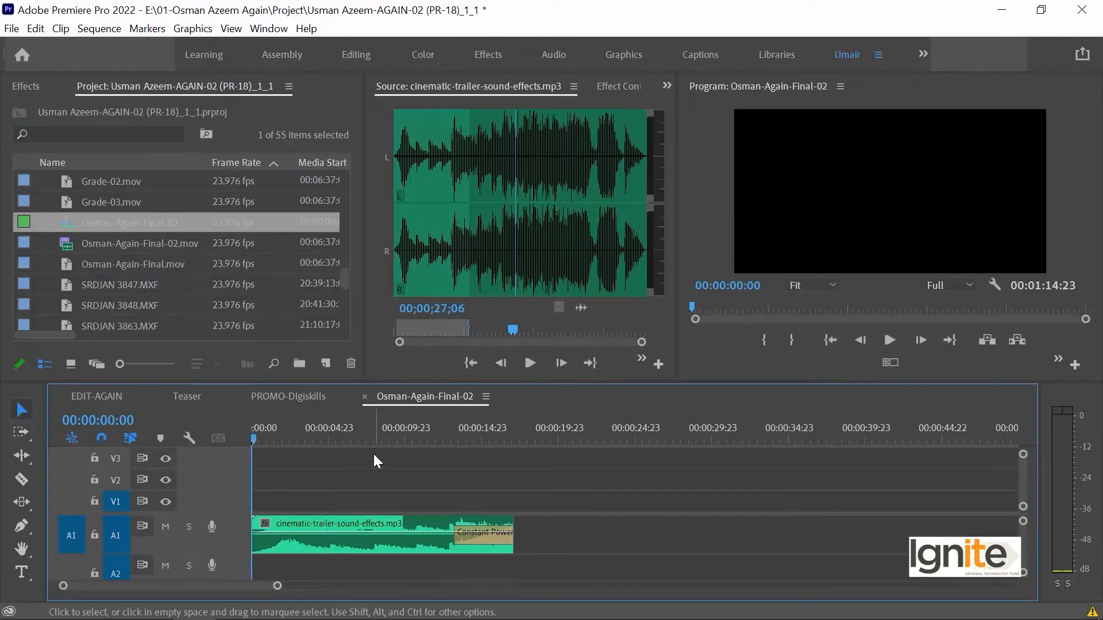
key("minus")
left_click(372, 547)
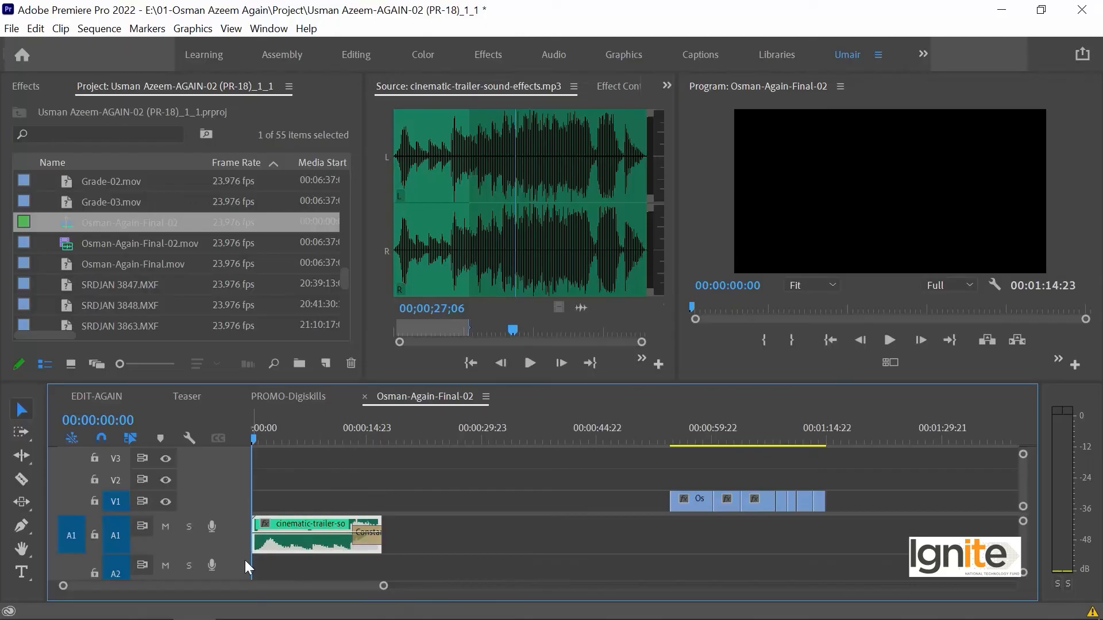
key("x")
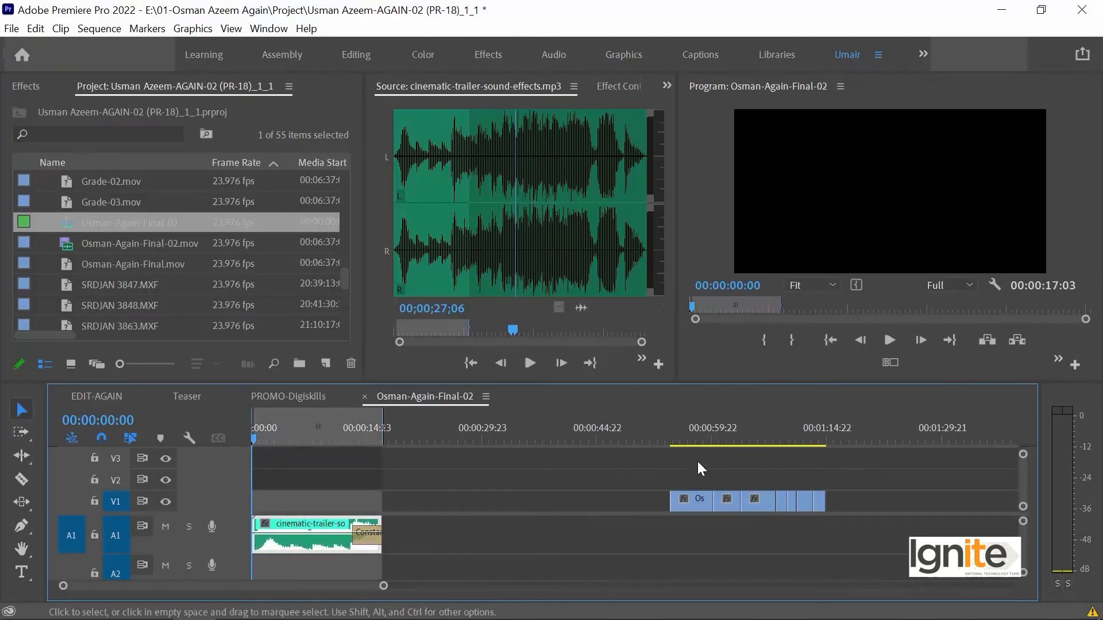
Step: Move the clip starting at 00:01:03:19 to the very start of V1, above the trailer music
left_click(676, 432)
left_click(671, 433)
key("Down")
key("Down")
key("Down")
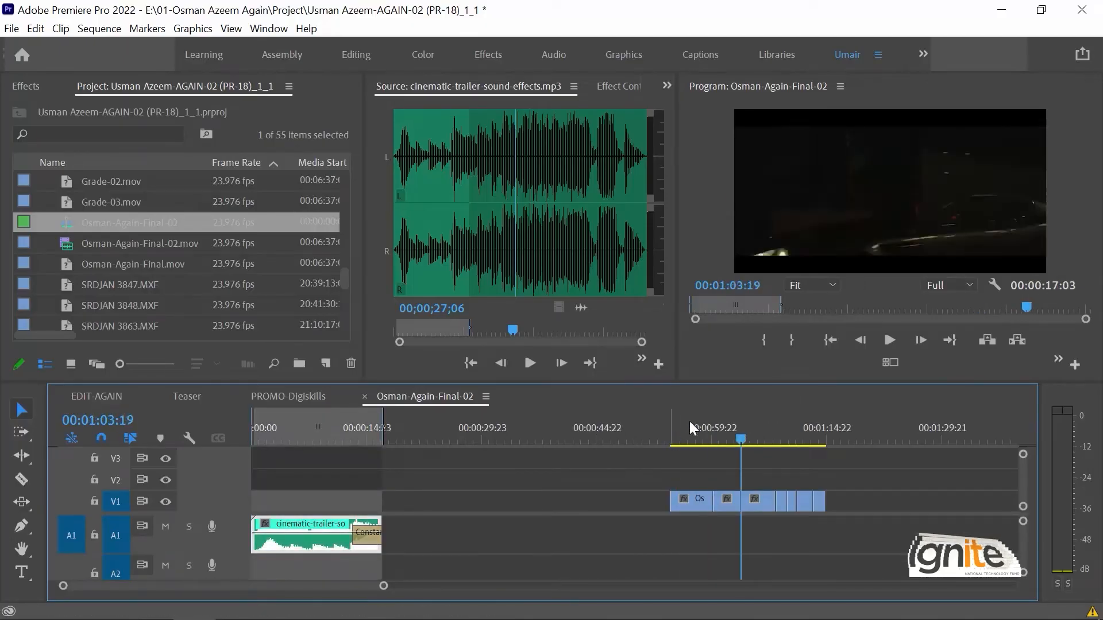
key("Up")
left_click_drag(758, 499, 263, 432)
left_click(263, 430)
key("Up")
Step: Play the opening clip against the music and trim its end to 00:00:02:18
key("equal")
key("equal")
key("space")
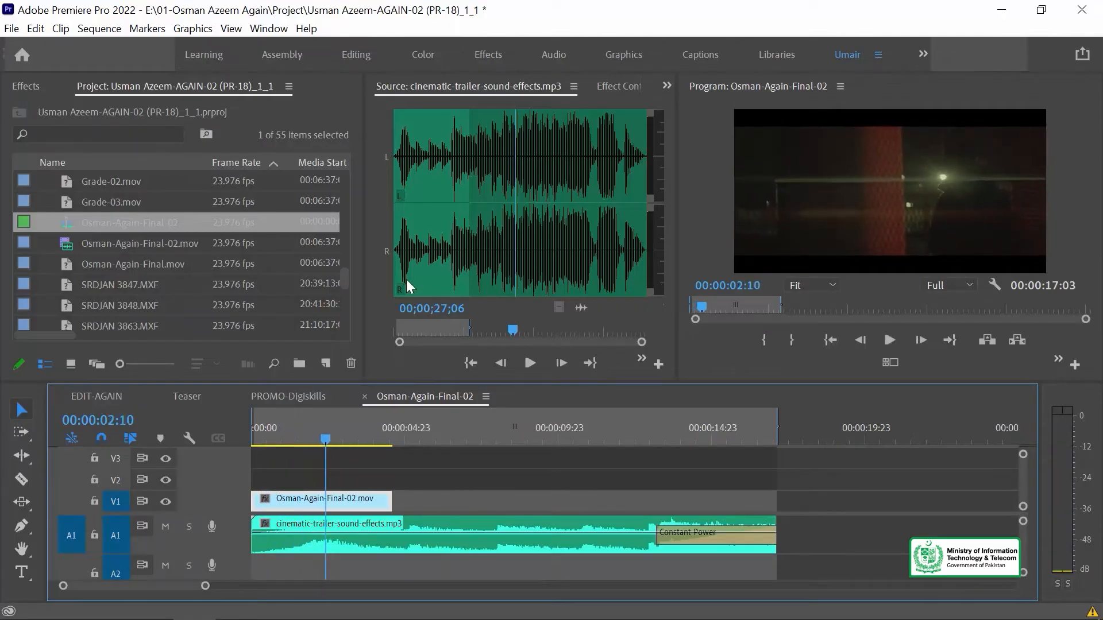
left_click_drag(317, 436, 297, 441)
key("space")
key("=")
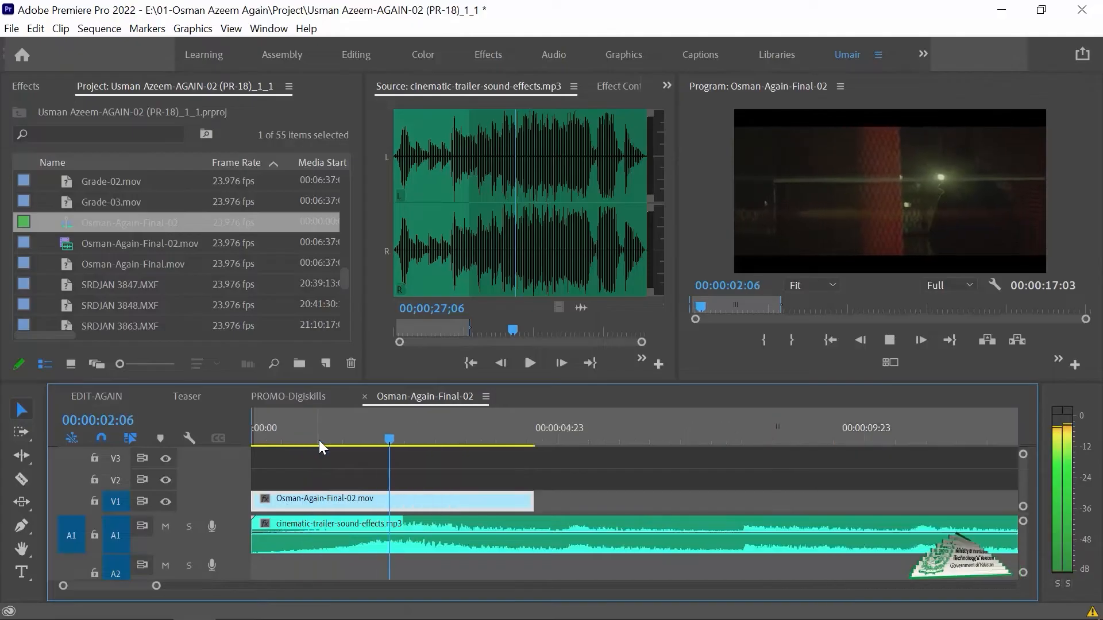
key("space")
key("space")
key("space")
left_click_drag(439, 438, 420, 438)
left_click_drag(533, 501, 431, 502)
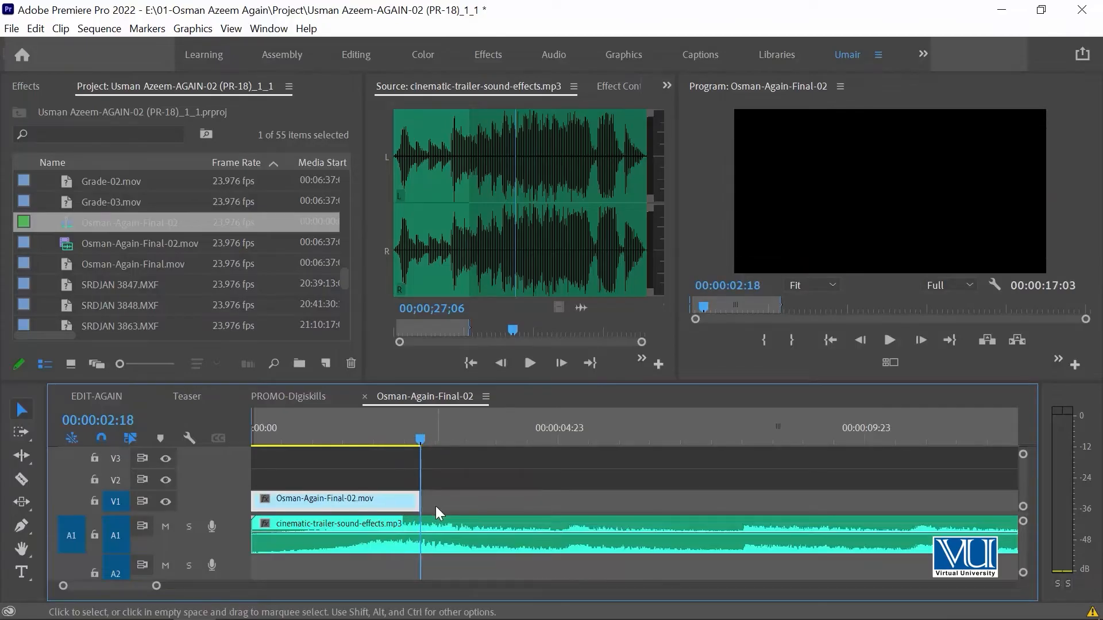
Step: Move the dark red profile shot at 00:01:09:21 to directly after the opening clip on V1
key("minus")
key("minus")
key("minus")
left_click(726, 444)
key("Up")
key("Up")
key("Down")
key("Down")
key("Down")
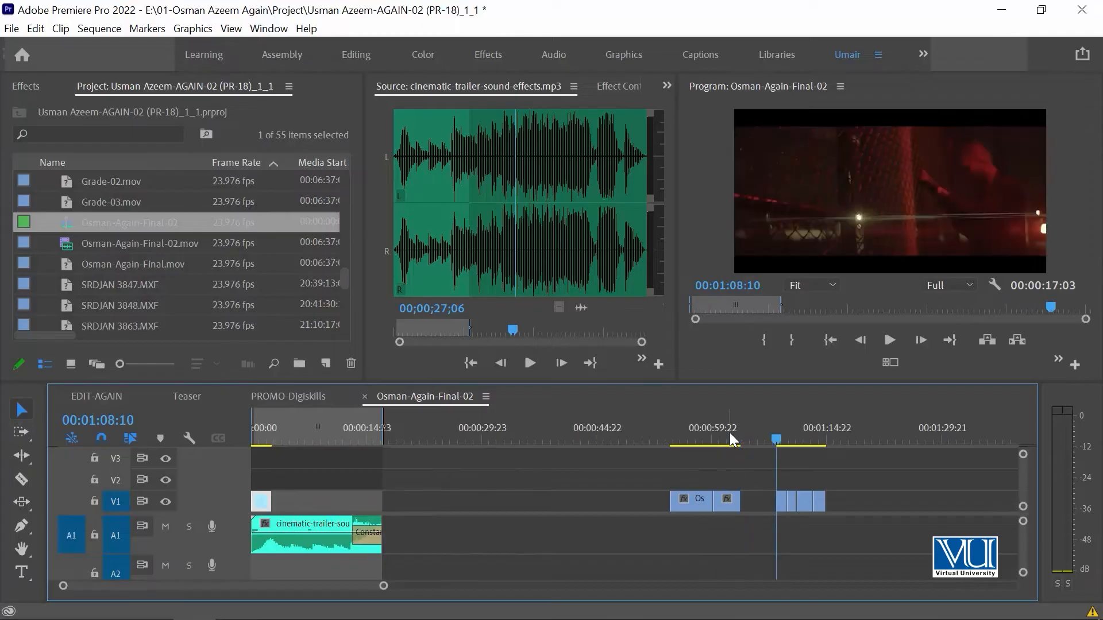
key("Down")
key("Up")
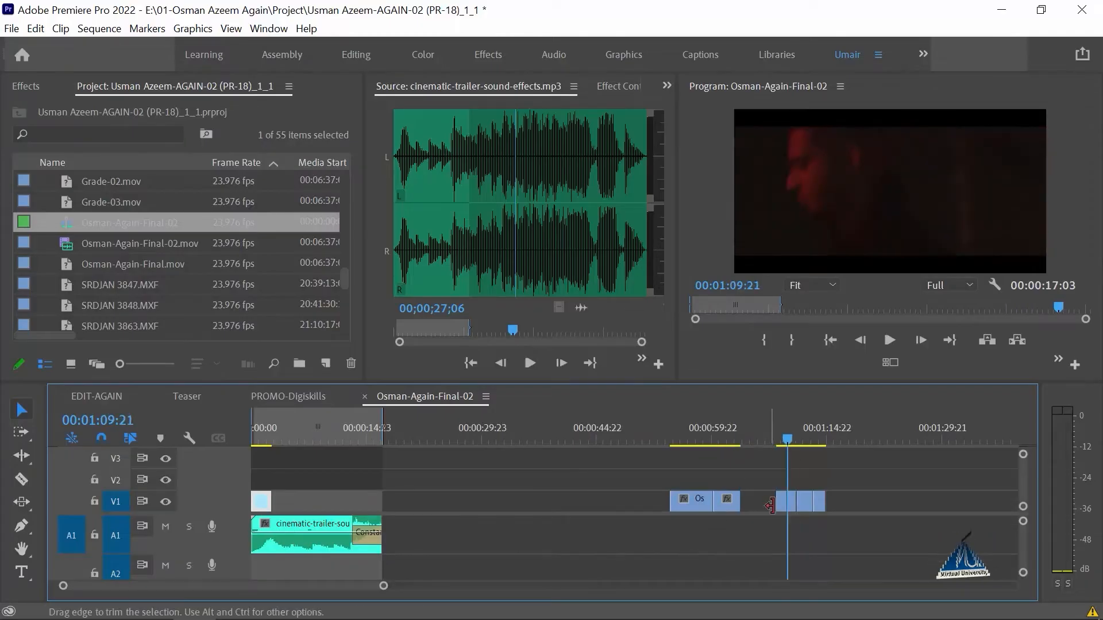
left_click(791, 504)
key("Delete")
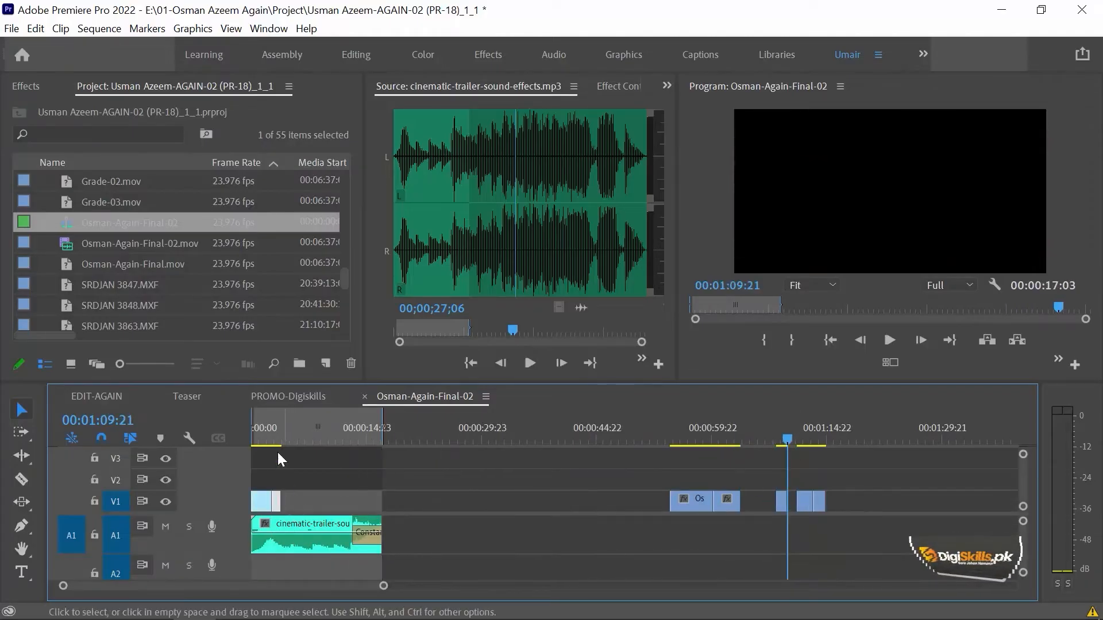
Step: Play the opening and shift the profile shot earlier to start at 00:00:02:09, overwriting the end of the first clip
key("Home")
key("space")
key("equal")
key("equal")
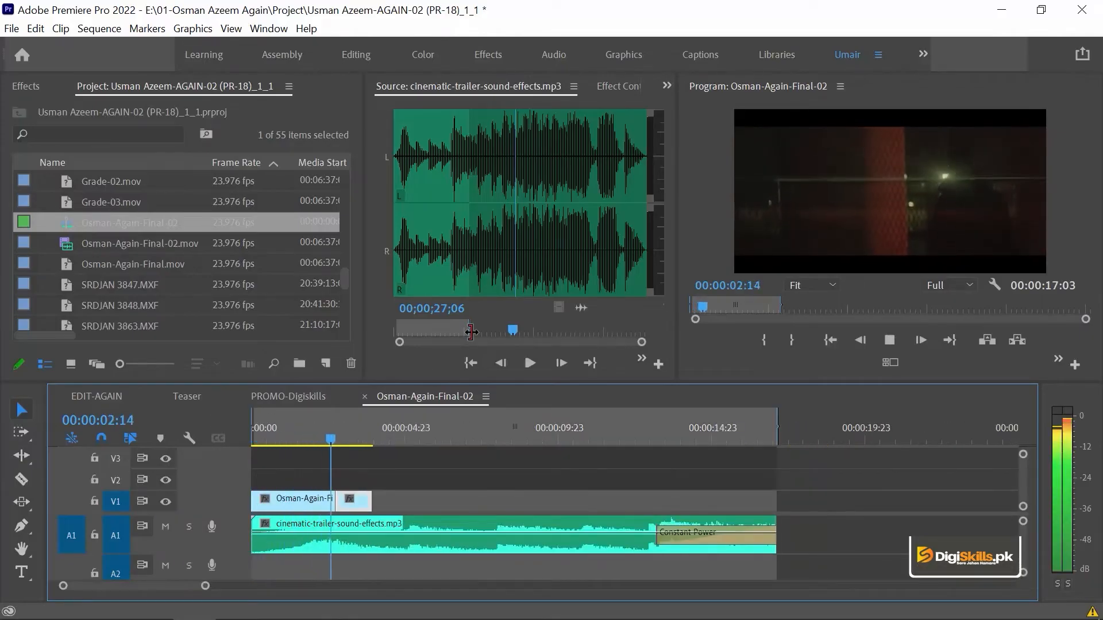
key("space")
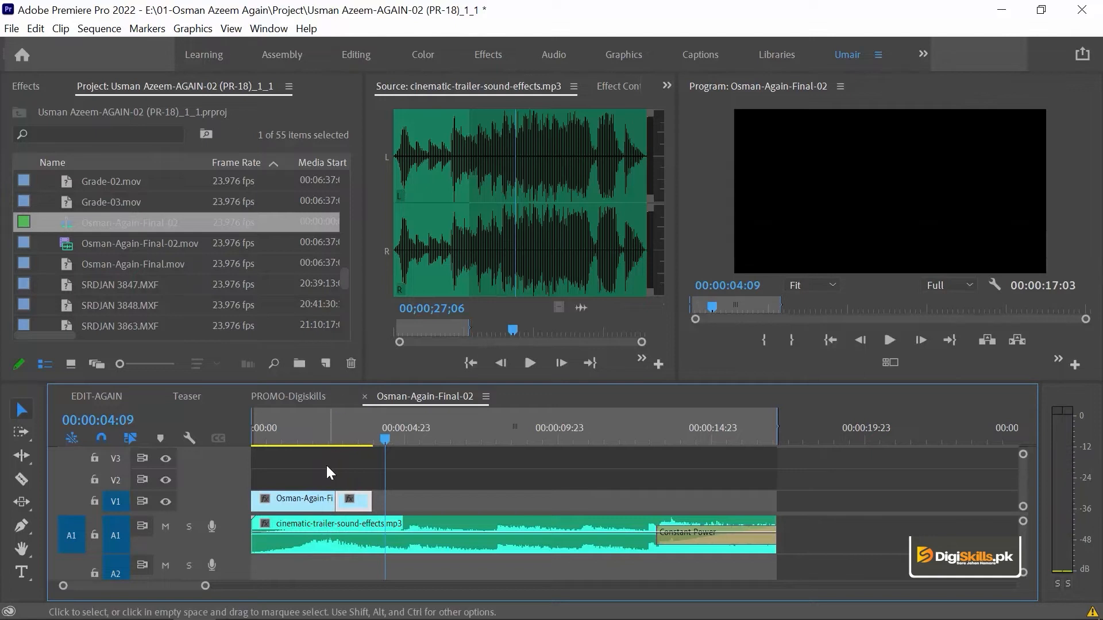
left_click(326, 430)
key("equal")
left_click_drag(480, 503, 458, 501)
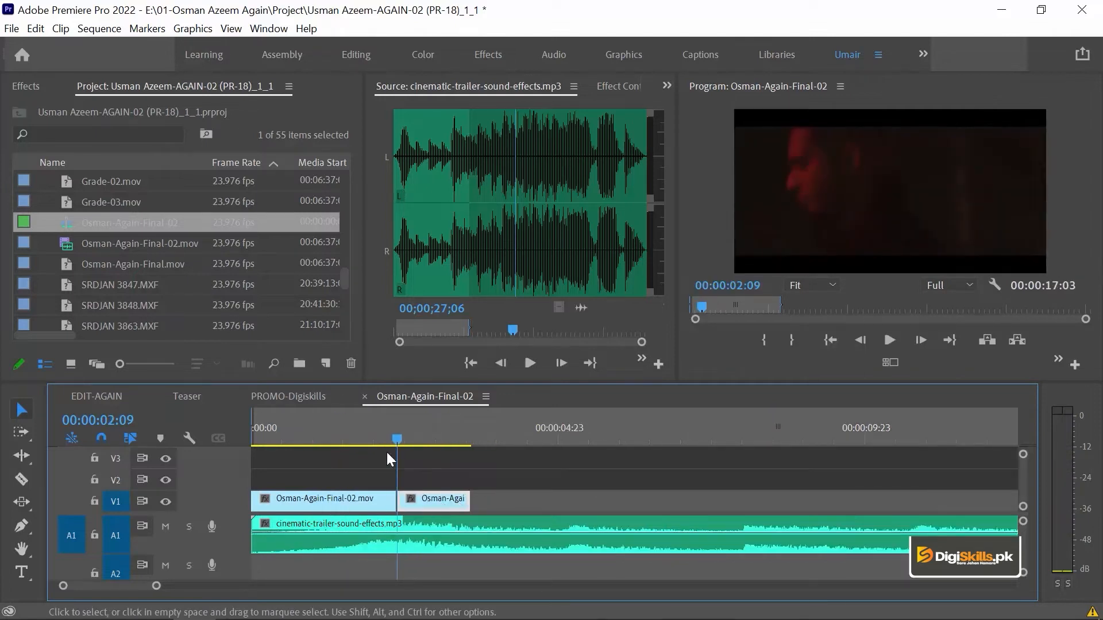
Step: Play the two opening clips and slow the profile shot to 80% speed
left_click(287, 431)
key("space")
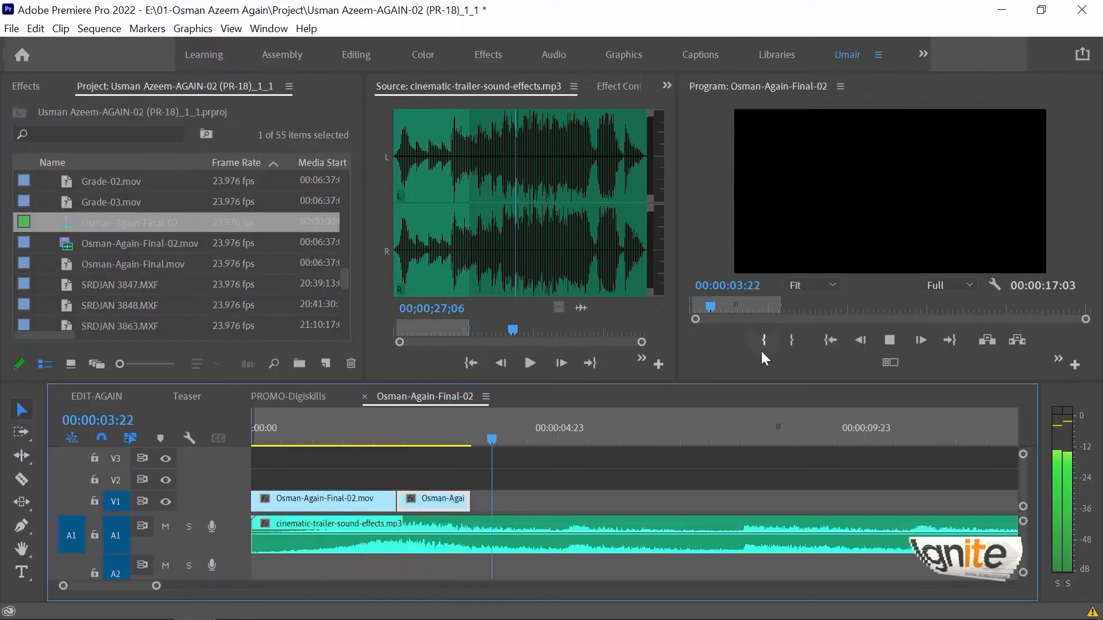
key("space")
key("ctrl+r")
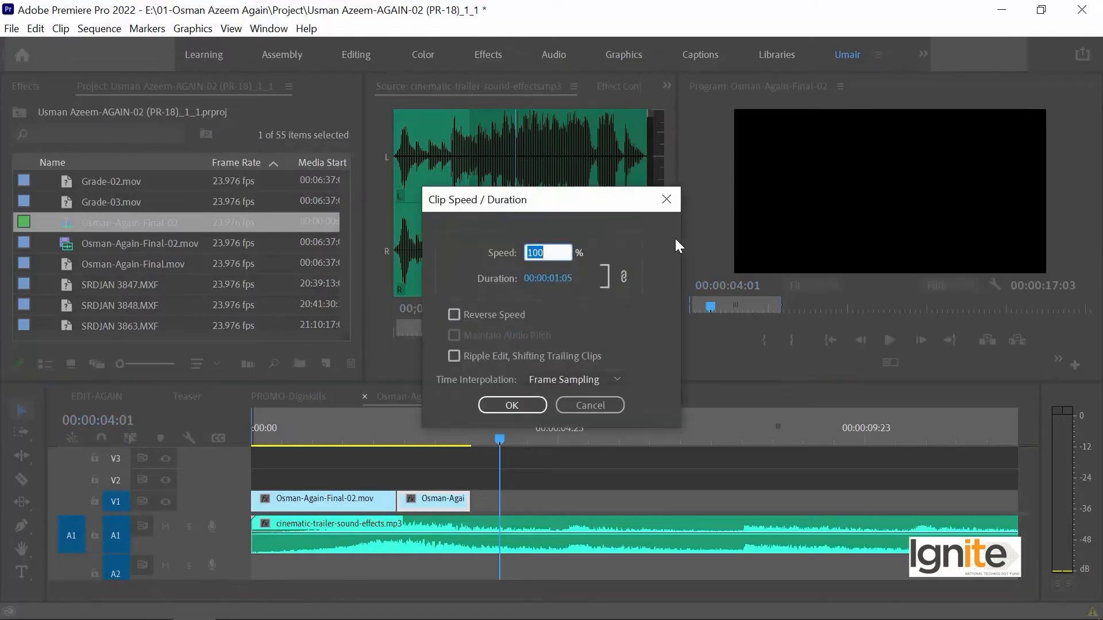
type("80")
key("Return")
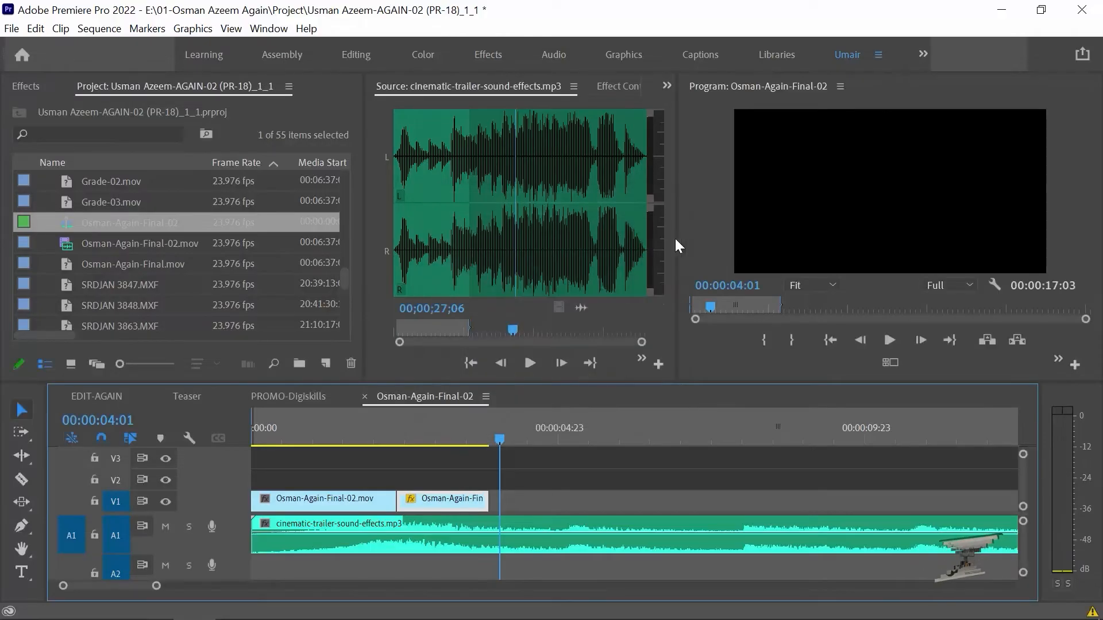
Step: Play the slowed profile shot against the music and mark the sequence In point at 00:00:05:02
left_click(372, 439)
key("space")
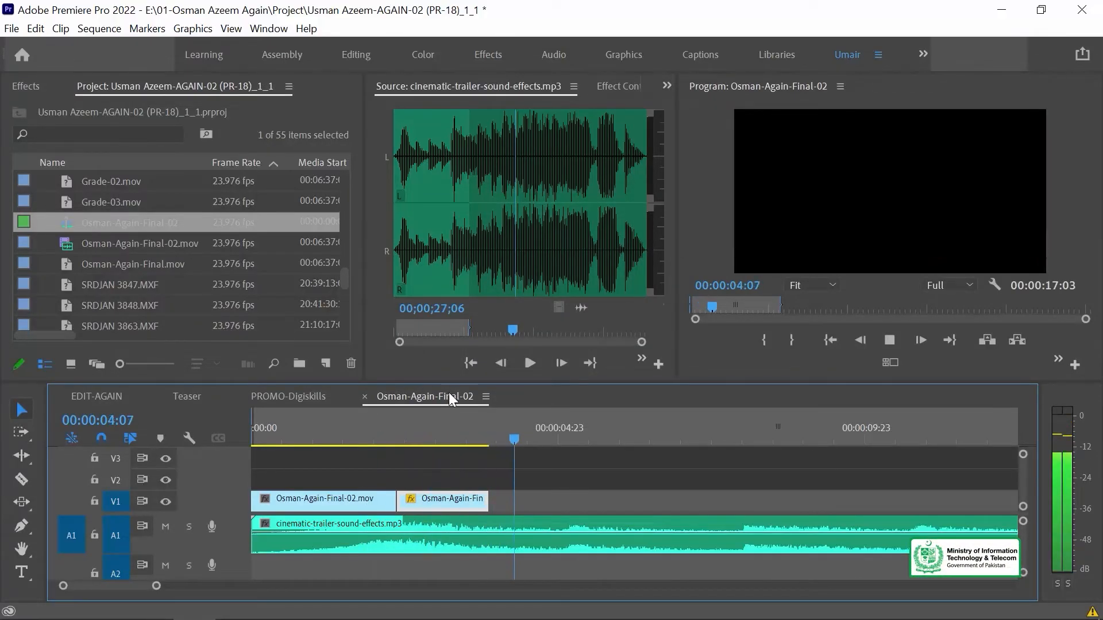
left_click(570, 441)
key("minus")
key("minus")
key("minus")
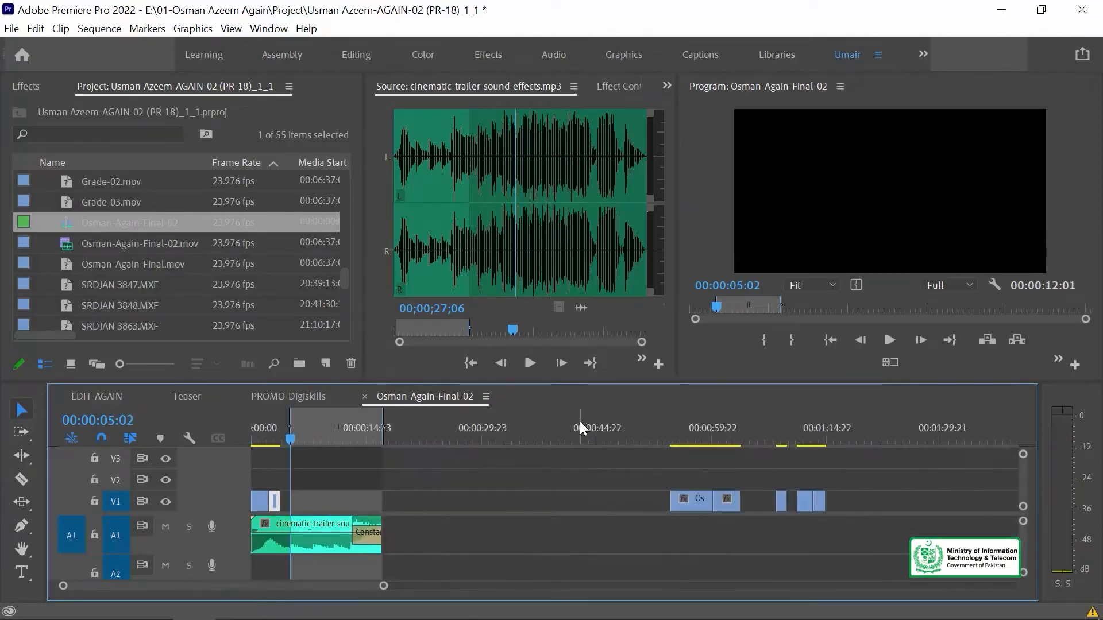
Step: Move the passing red car shot to the In point at 00:00:05:02 on V1 and play it with the music
left_click_drag(678, 432, 719, 426)
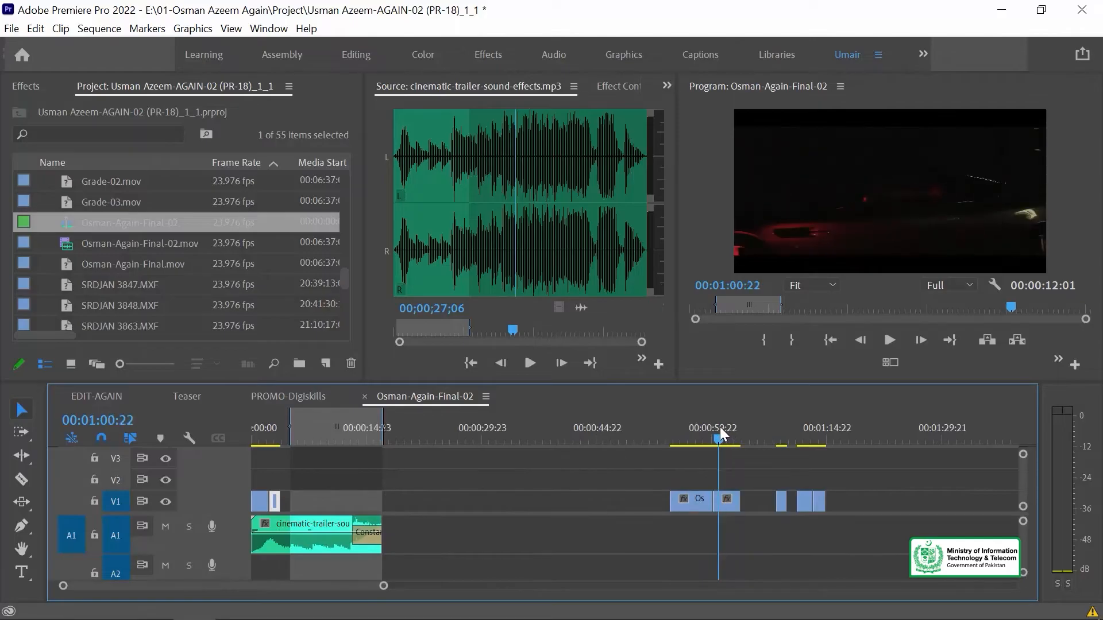
left_click_drag(726, 502, 304, 502)
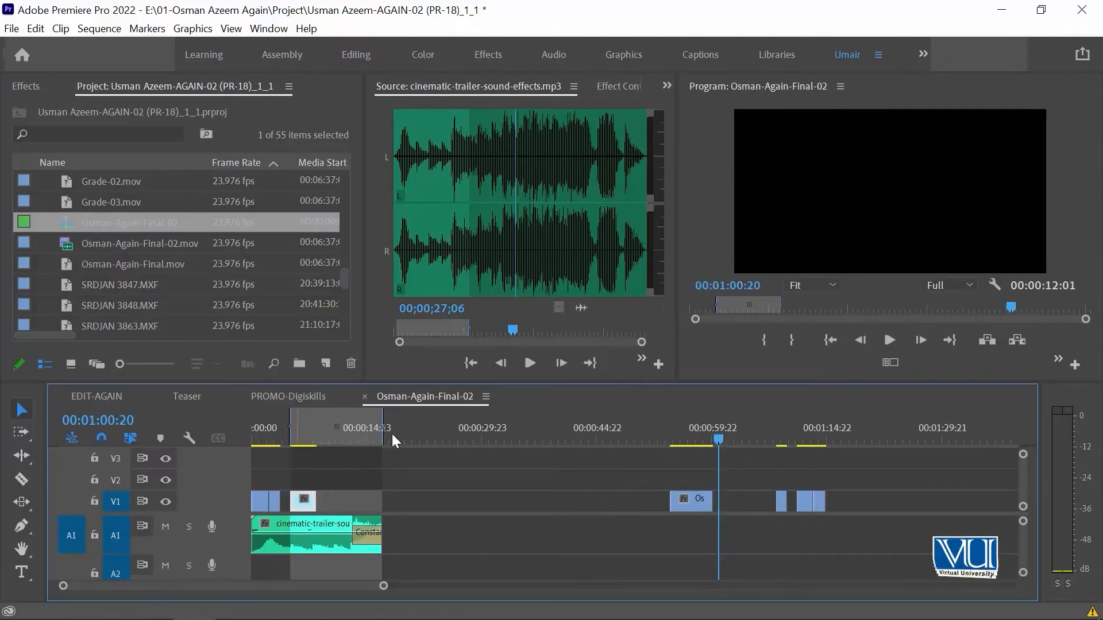
left_click(276, 429)
key("equal")
key("equal")
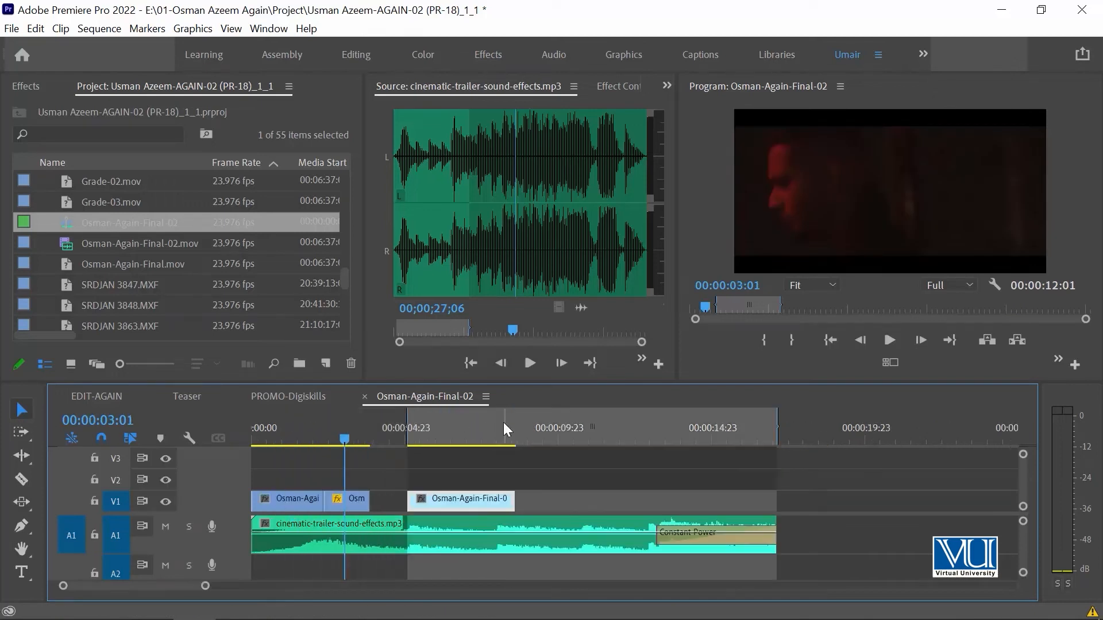
key("space")
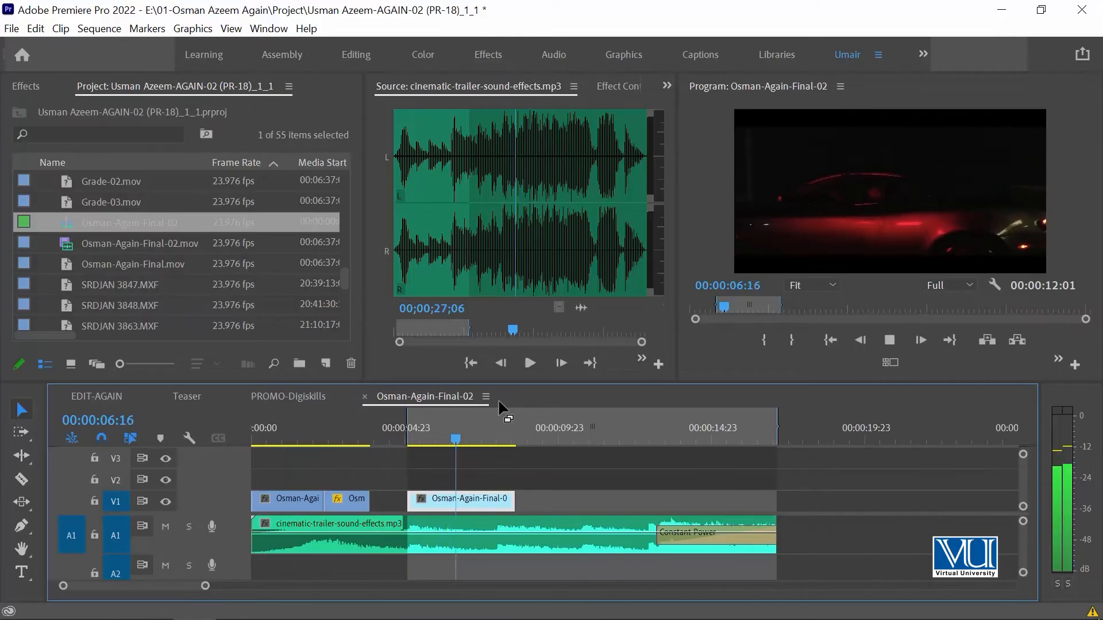
left_click_drag(486, 438, 509, 439)
key("space")
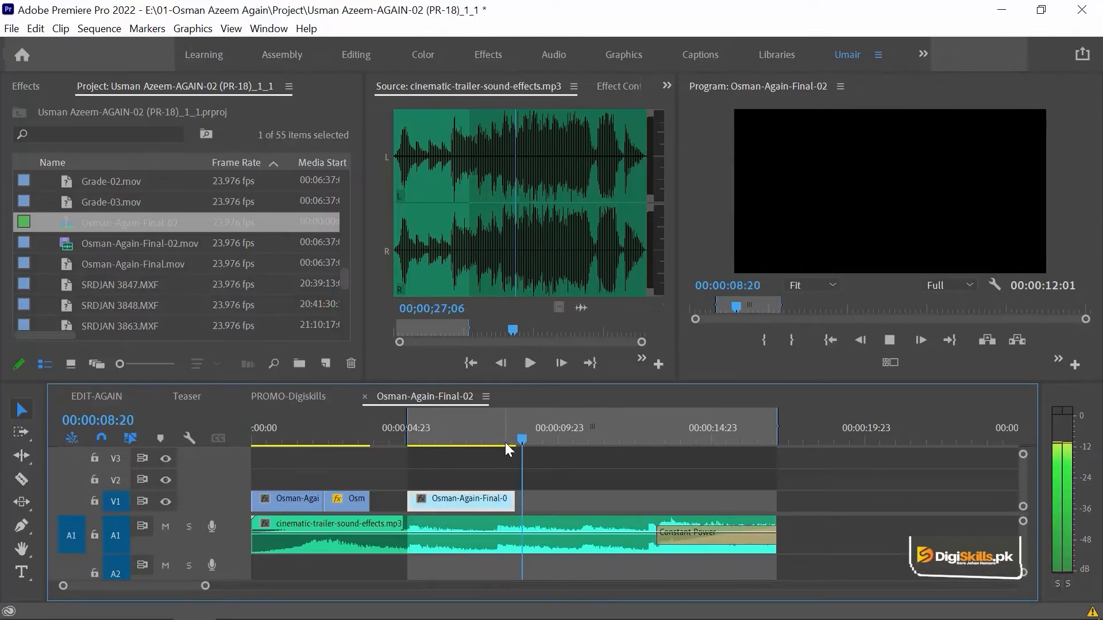
Step: Move the shot starting at 00:01:11:02 to directly after the red car shot on V1 and play that section
key("space")
key("Up")
key("minus")
key("minus")
left_click(697, 436)
key("Down")
key("Down")
key("Down")
key("Up")
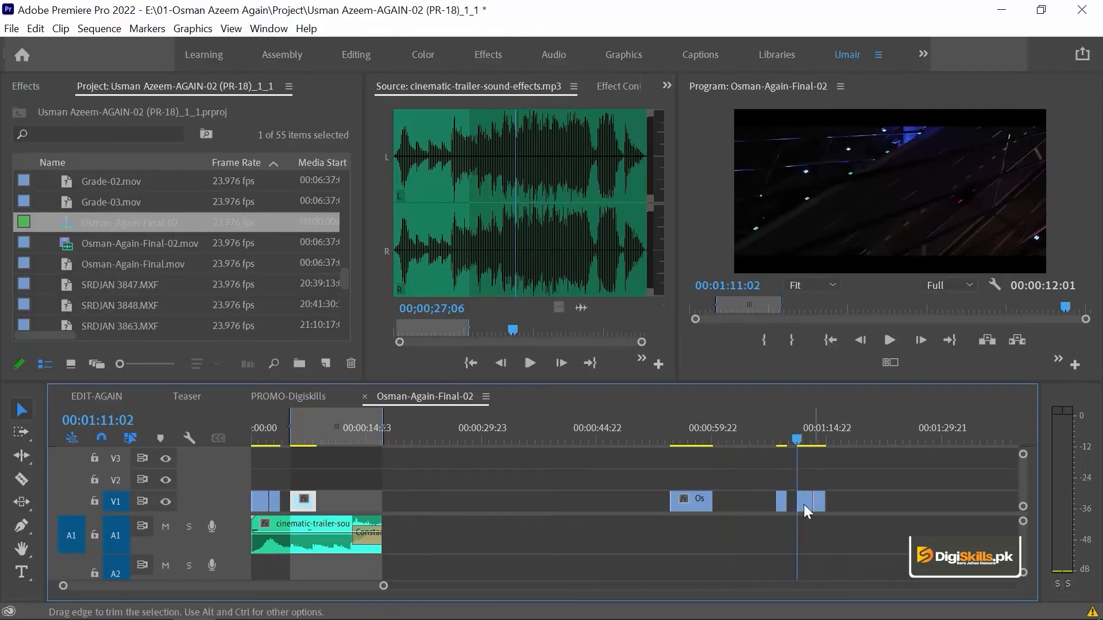
left_click(304, 427)
key("space")
key("equal")
key("equal")
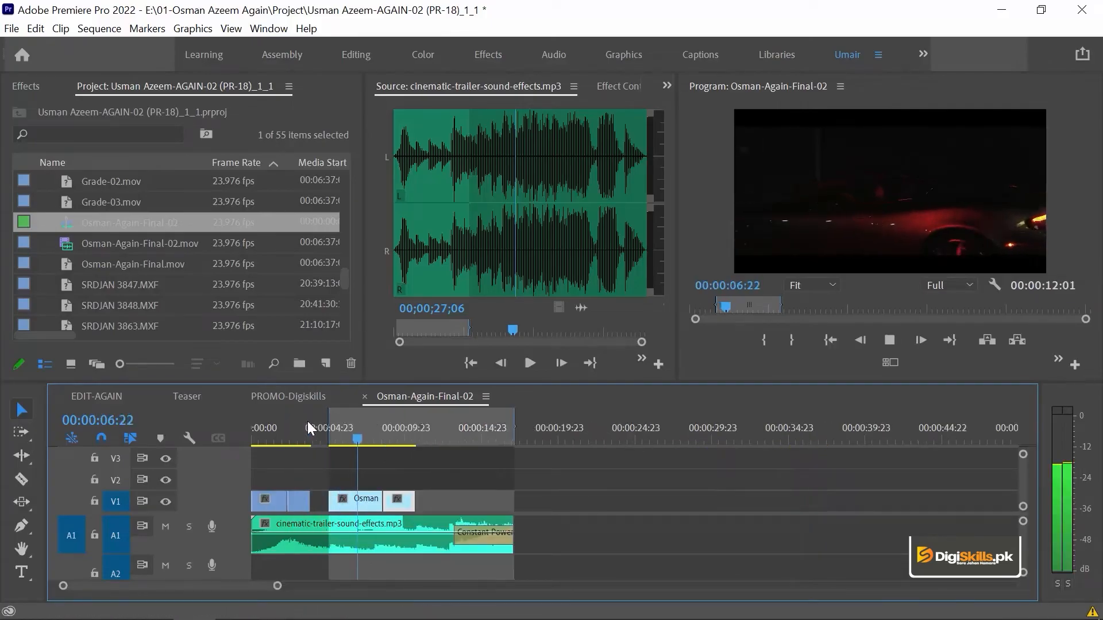
Step: Place the playhead on the music hit at 00:00:12:21 and preview the unused fence shot at about 00:01:08
key("equal")
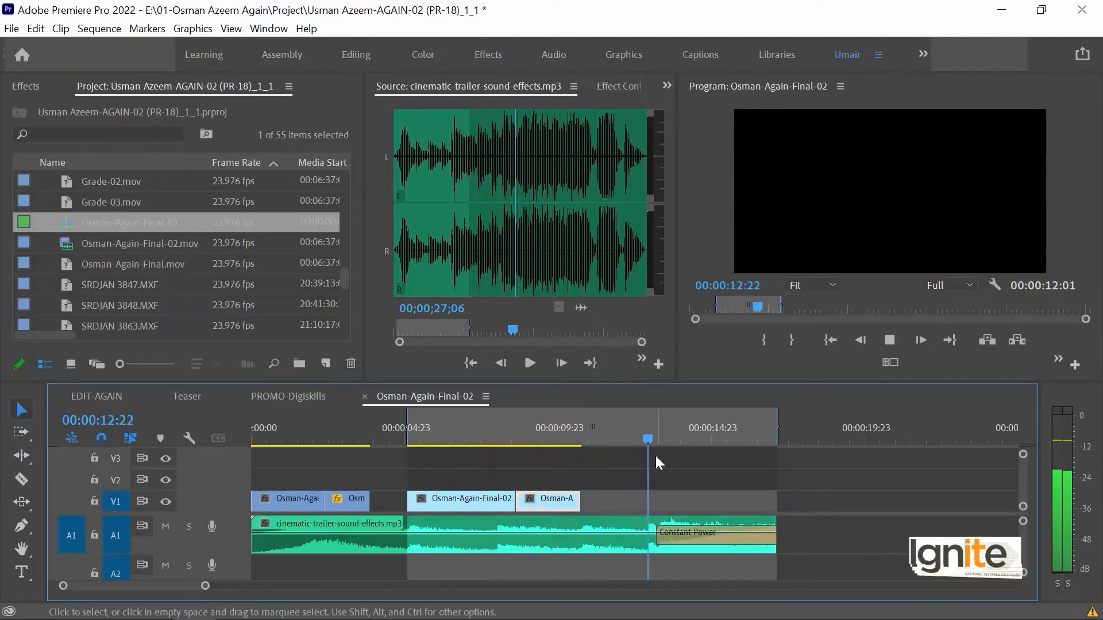
left_click_drag(647, 440, 646, 445)
key("minus")
key("minus")
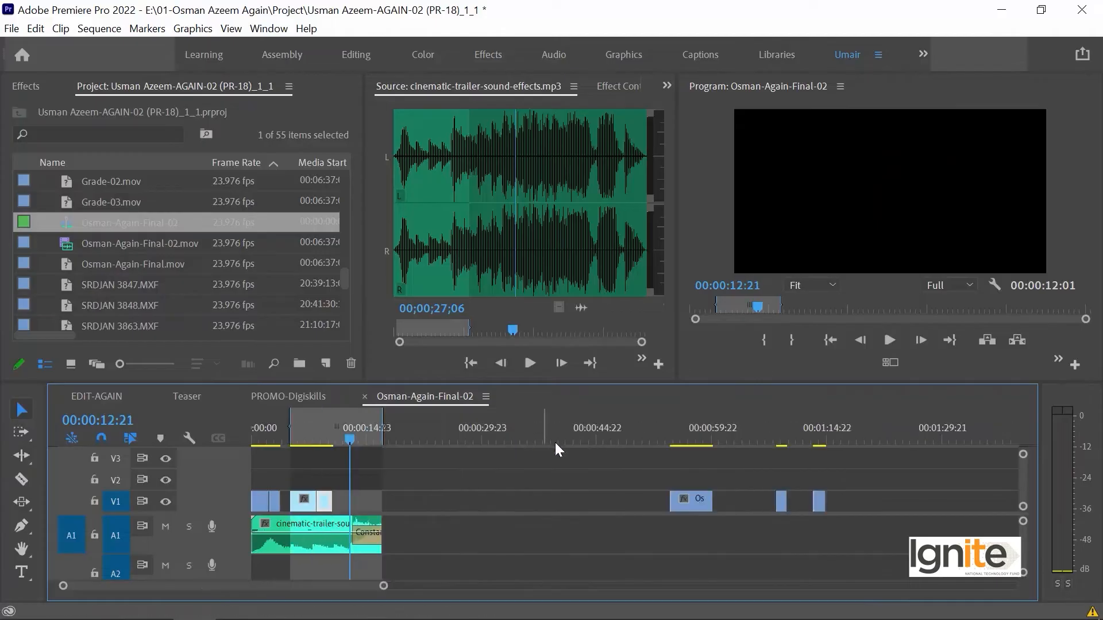
left_click(824, 438)
key("equal")
key("equal")
key("Up")
key("Up")
key("Up")
key("space")
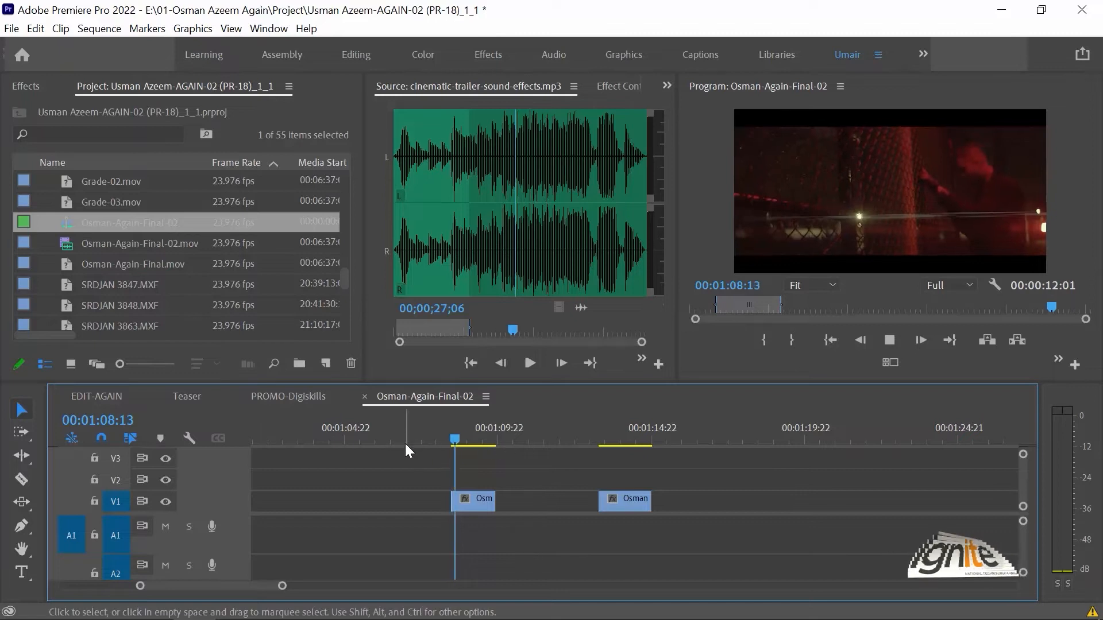
key("space")
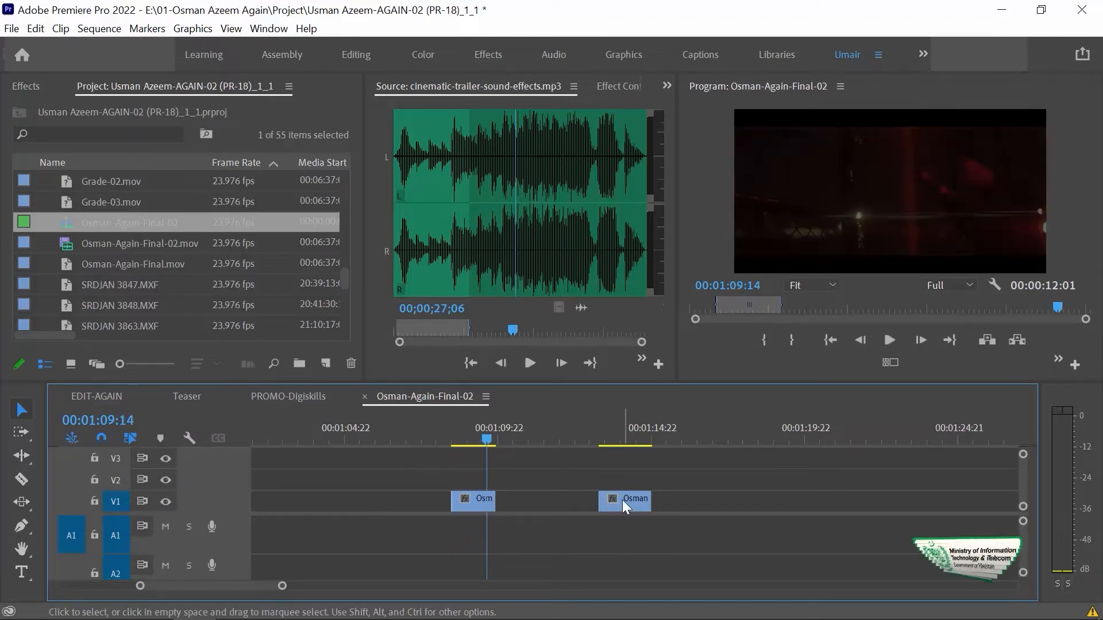
Step: Move the walking legs shot from about 00:01:13, followed directly by the fence shot, to 00:00:12:21 on V1
left_click(661, 429)
left_click(620, 435)
left_click_drag(625, 501, 461, 494)
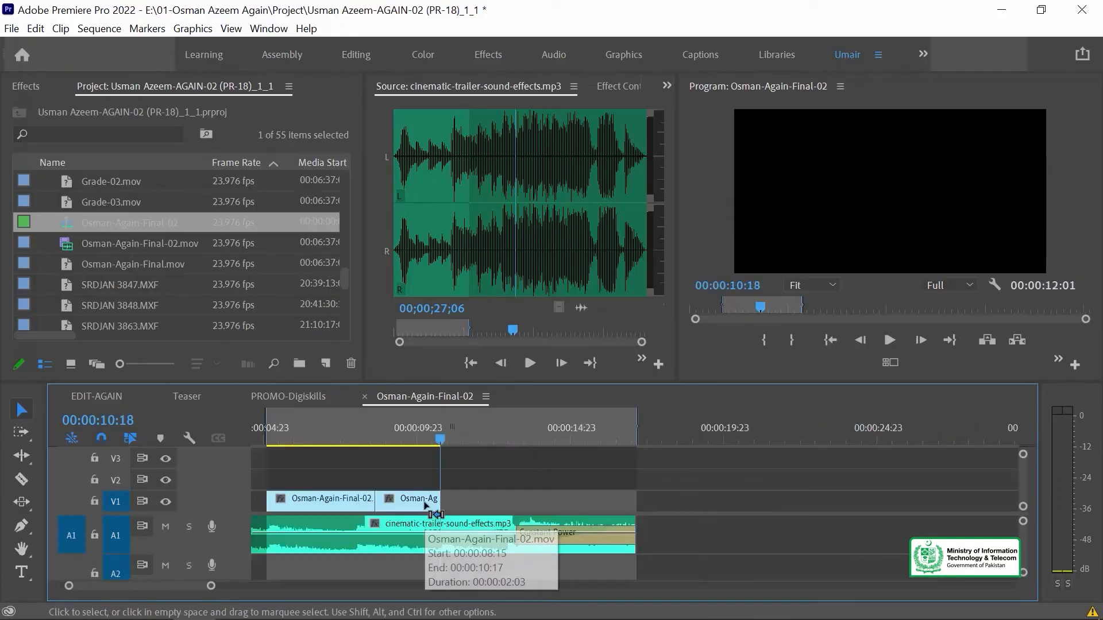
left_click_drag(482, 430, 509, 422)
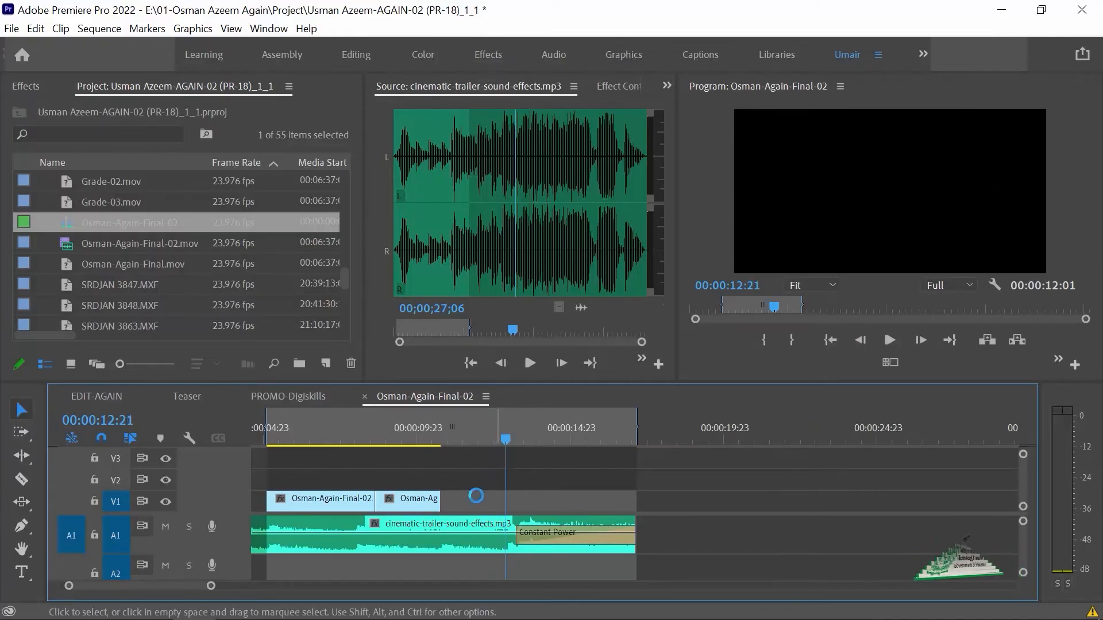
key("ctrl+v")
left_click_drag(516, 415, 504, 419)
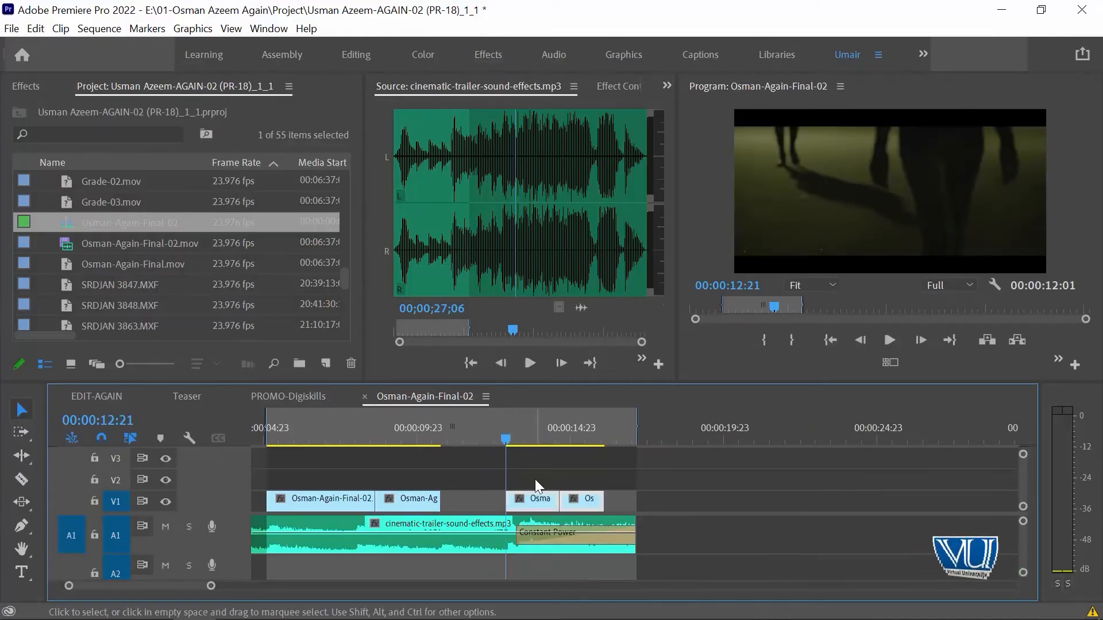
Step: Play the start of the walking legs shot and cut it at 00:00:13:05 on V1
key("equal")
key("space")
key("space")
key("Left")
key("Left")
key("Left")
key("Left")
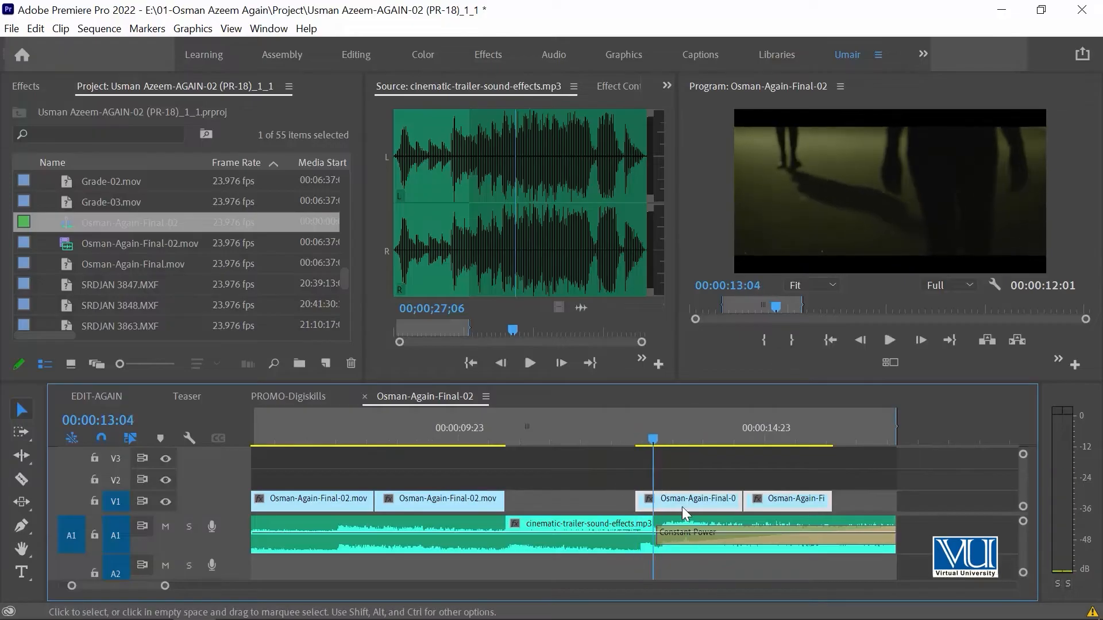
key("equal")
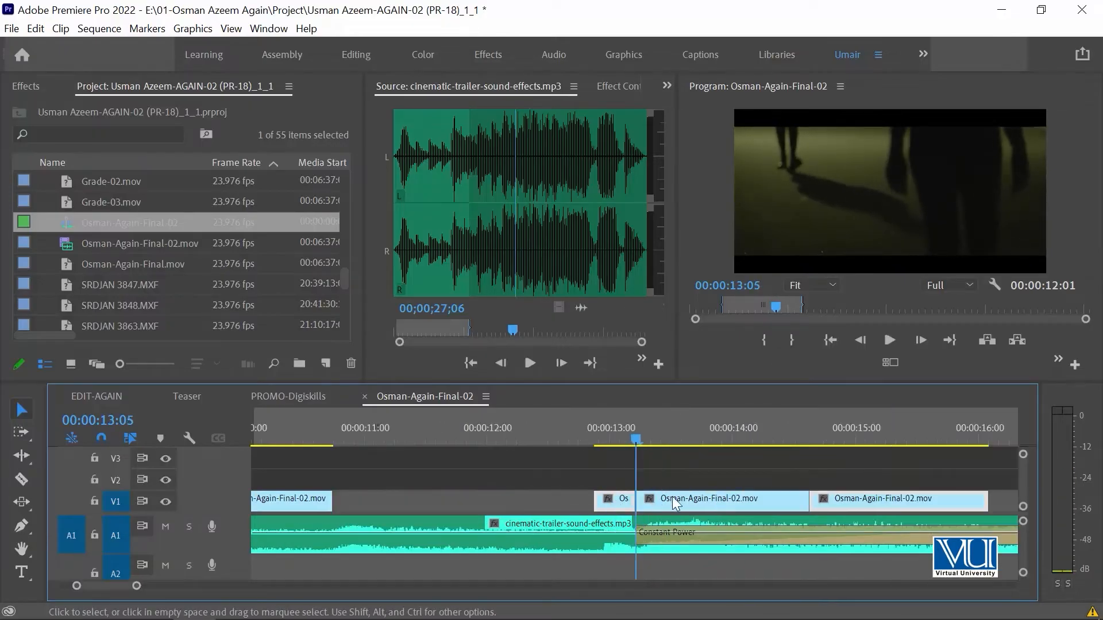
Step: Cut the walking legs shot at 00:00:14:06, move its tail to 00:00:13:05 on V1, and delete the leftover middle piece
left_click_drag(657, 437, 764, 430)
key("ctrl+k")
left_click_drag(784, 503, 658, 502)
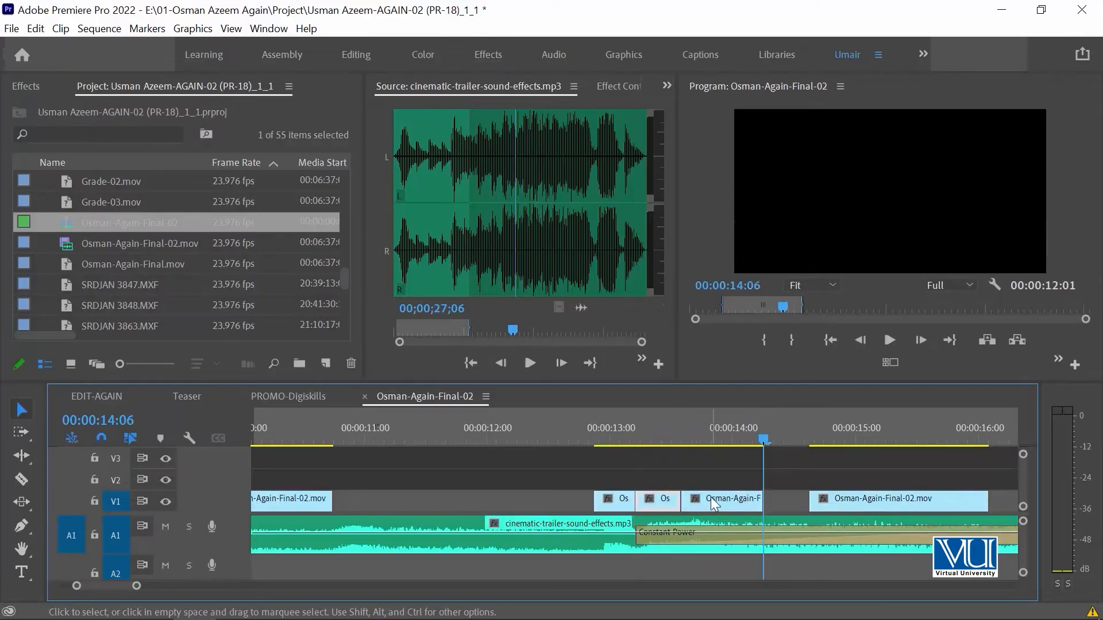
left_click(711, 498)
key("Delete")
Step: Move the fence shot directly after the shortened walking legs shot on V1 and play the section with the music
left_click(589, 427)
key("space")
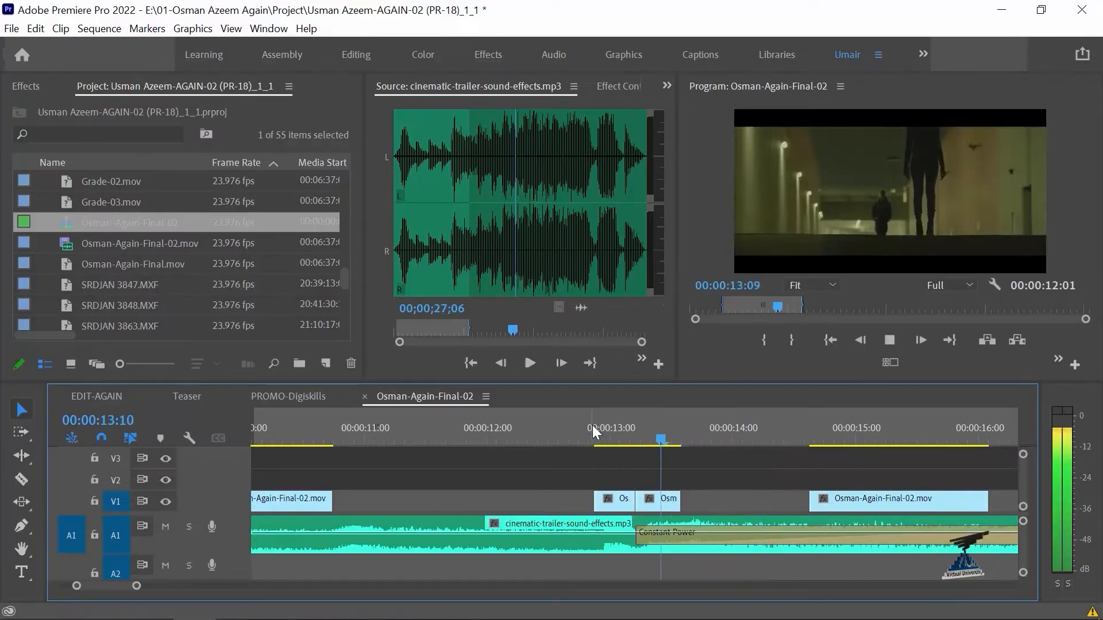
key("space")
left_click_drag(870, 502, 742, 502)
left_click(591, 432)
key("space")
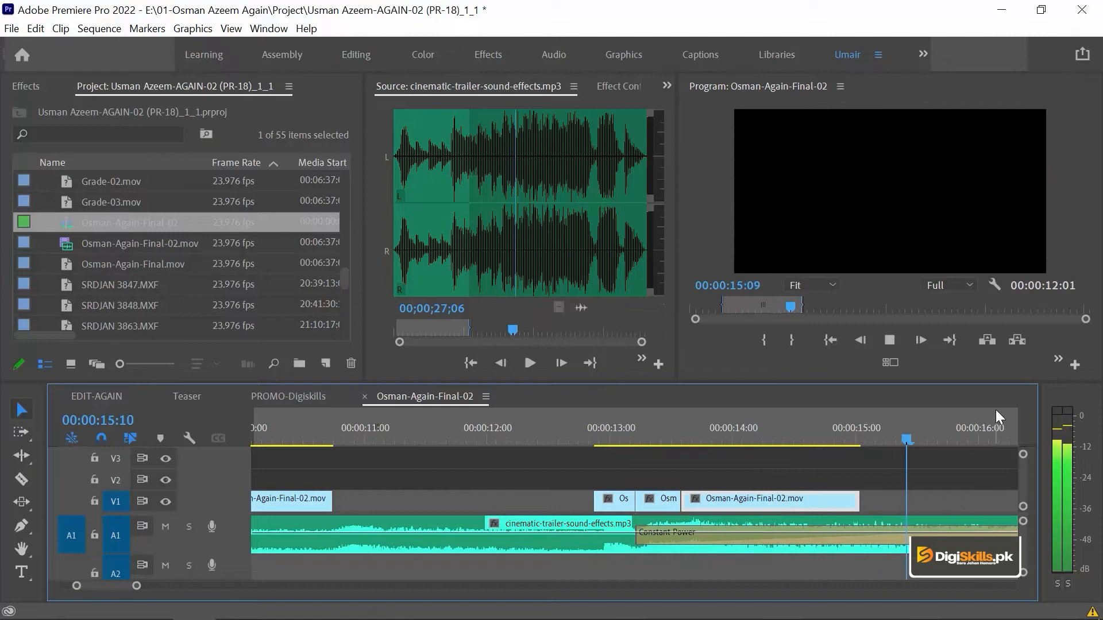
key("minus")
key("minus")
key("minus")
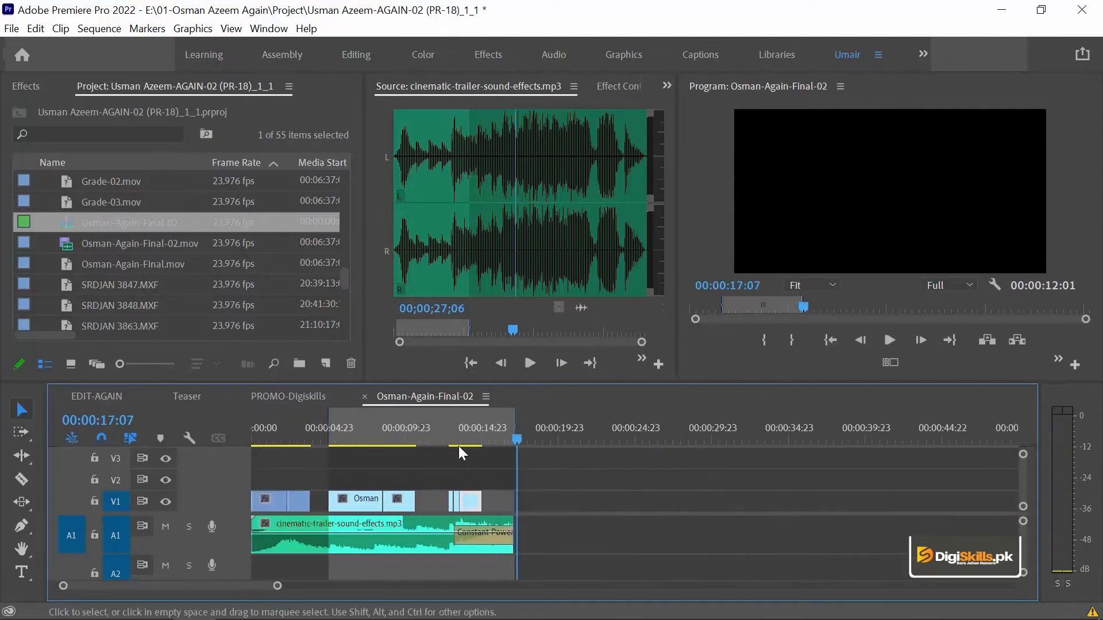
Step: Add a Cross Dissolve at the start of the sequence's first clip and play the opening
left_click(280, 439)
key("Home")
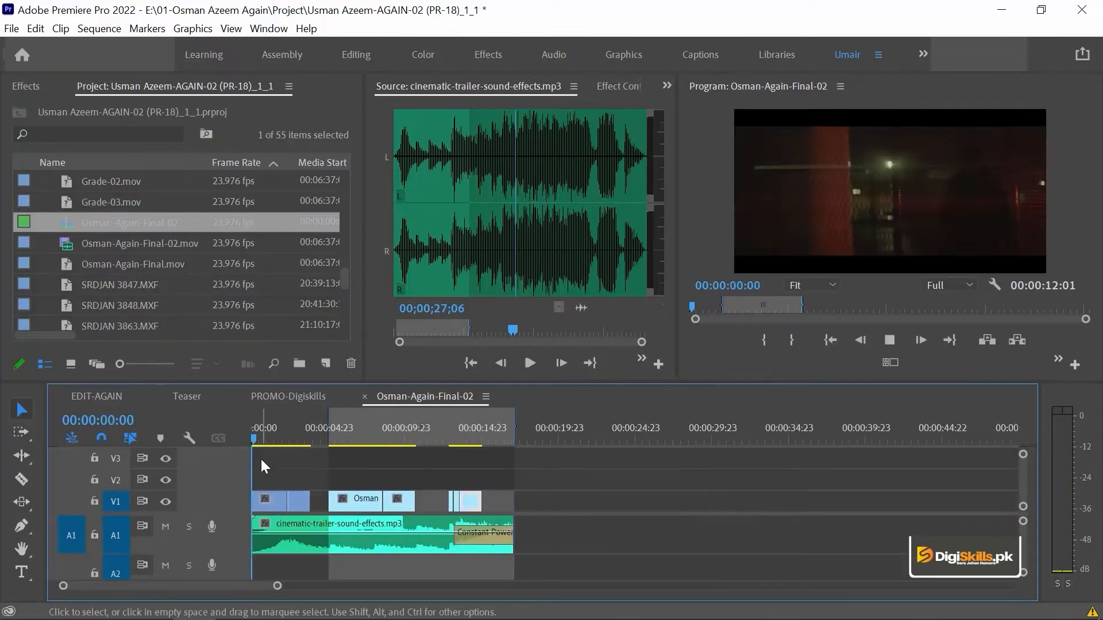
key("equal")
key("equal")
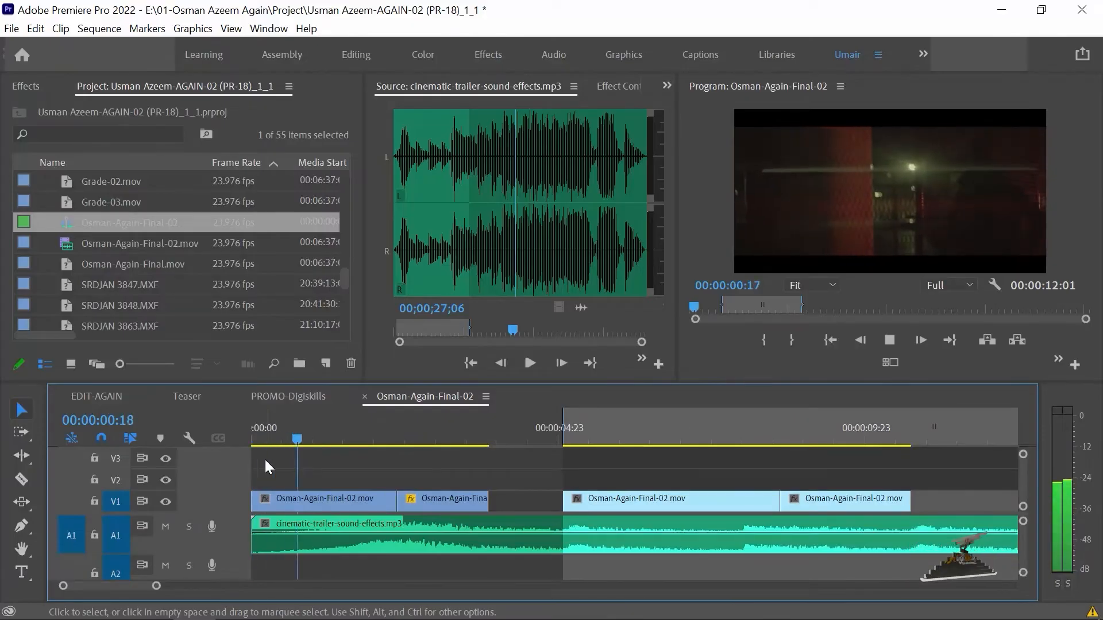
key("space")
key("Home")
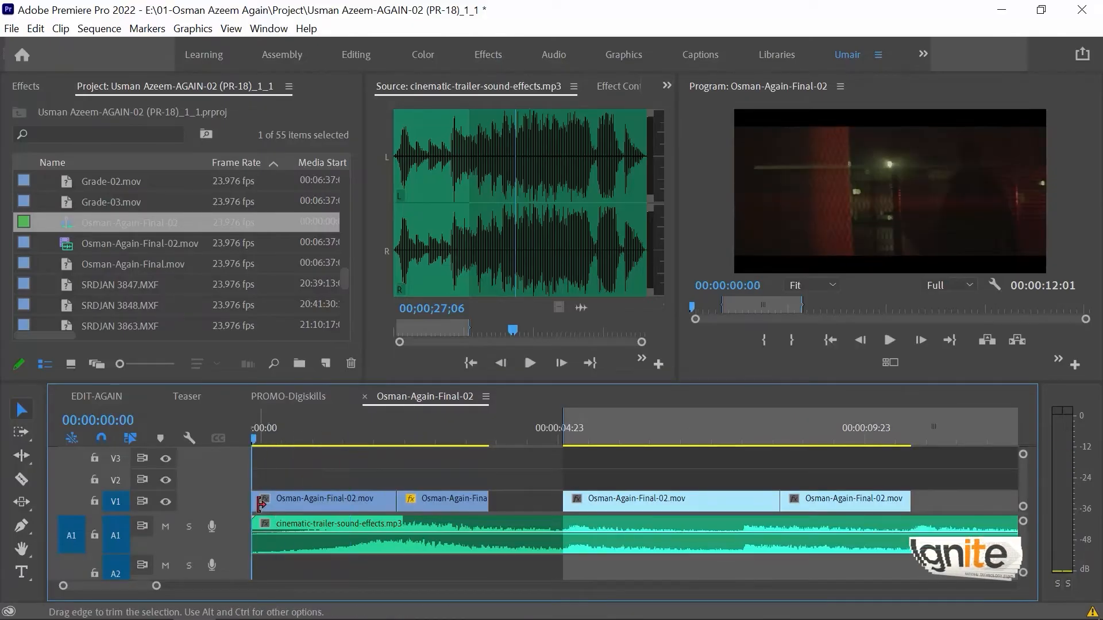
key("ctrl+d")
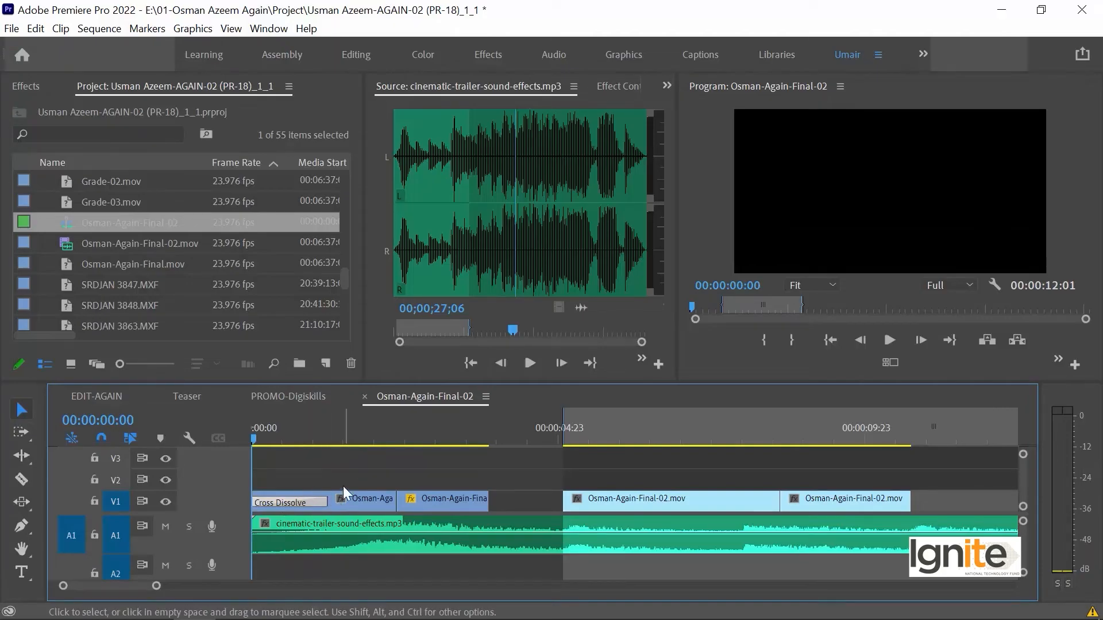
key("space")
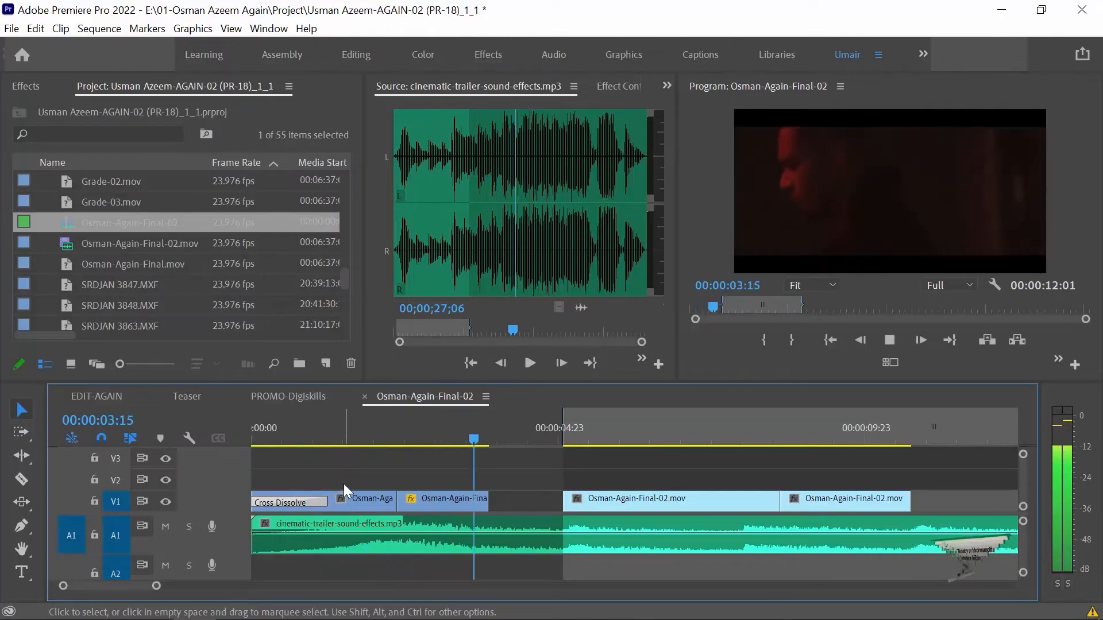
Step: Slow the profile shot further, fade out its end with a Cross Dissolve, and play the sequence through
left_click(441, 504)
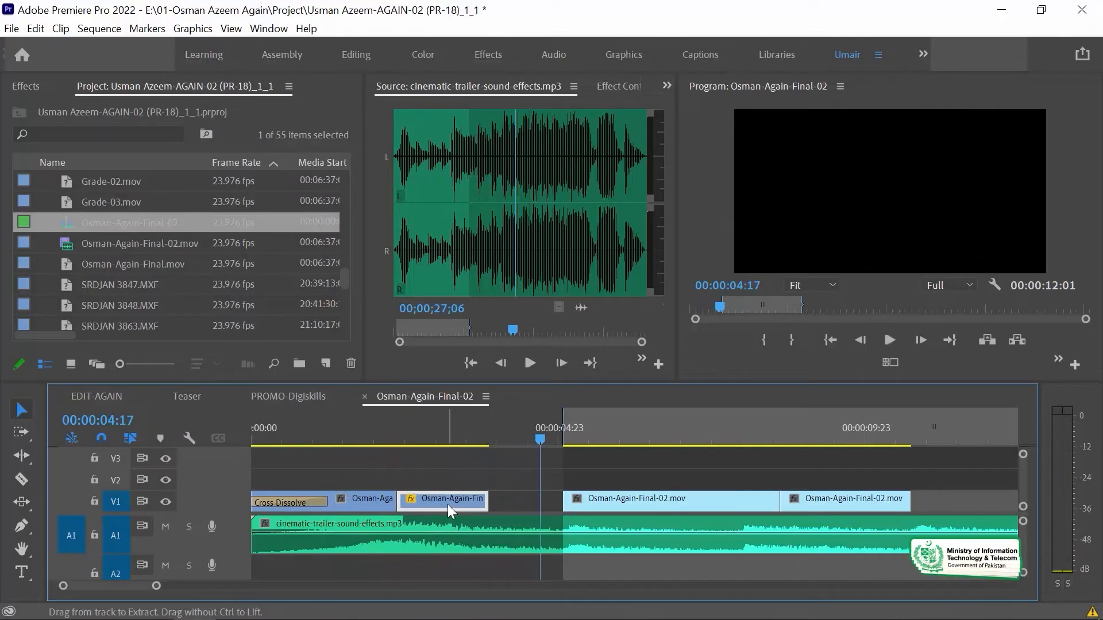
key("ctrl+r")
key("Return")
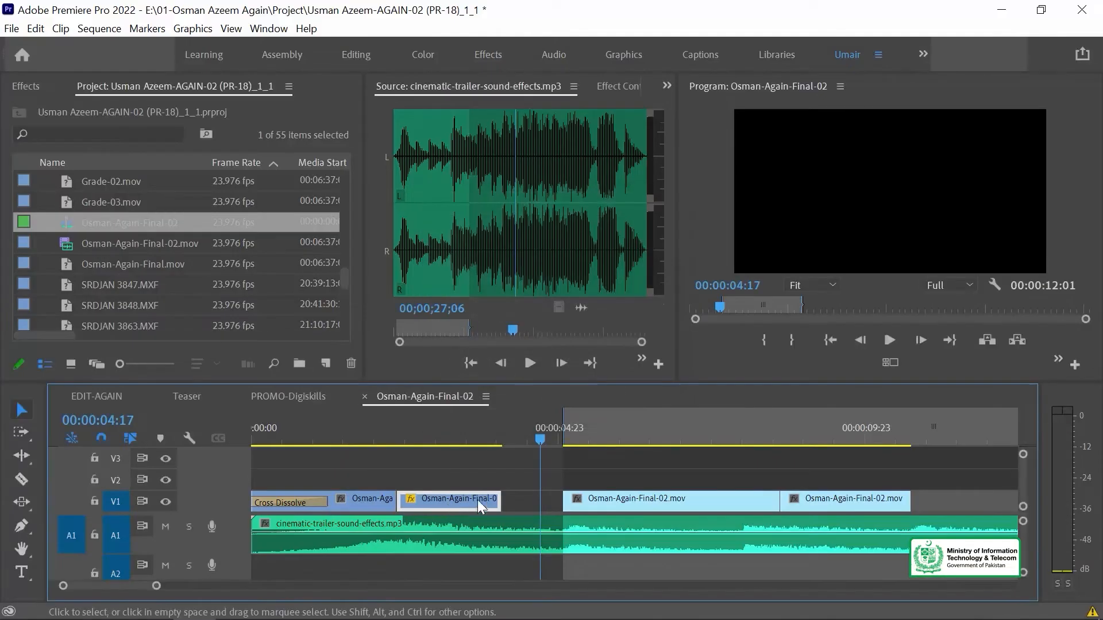
key("ctrl+d")
left_click(380, 433)
key("space")
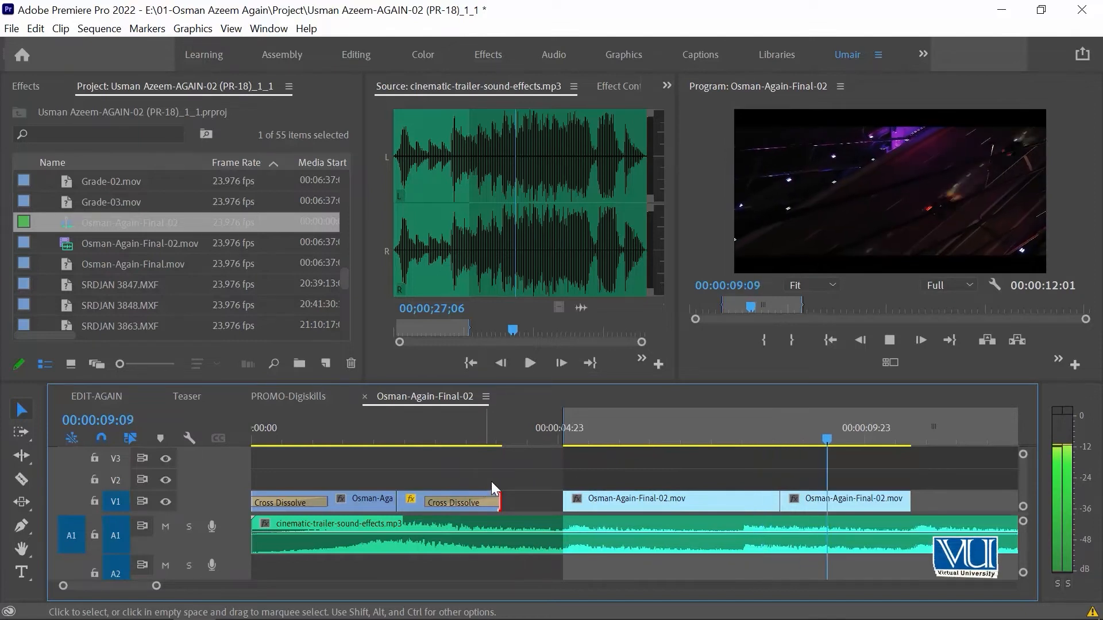
key("space")
key("space")
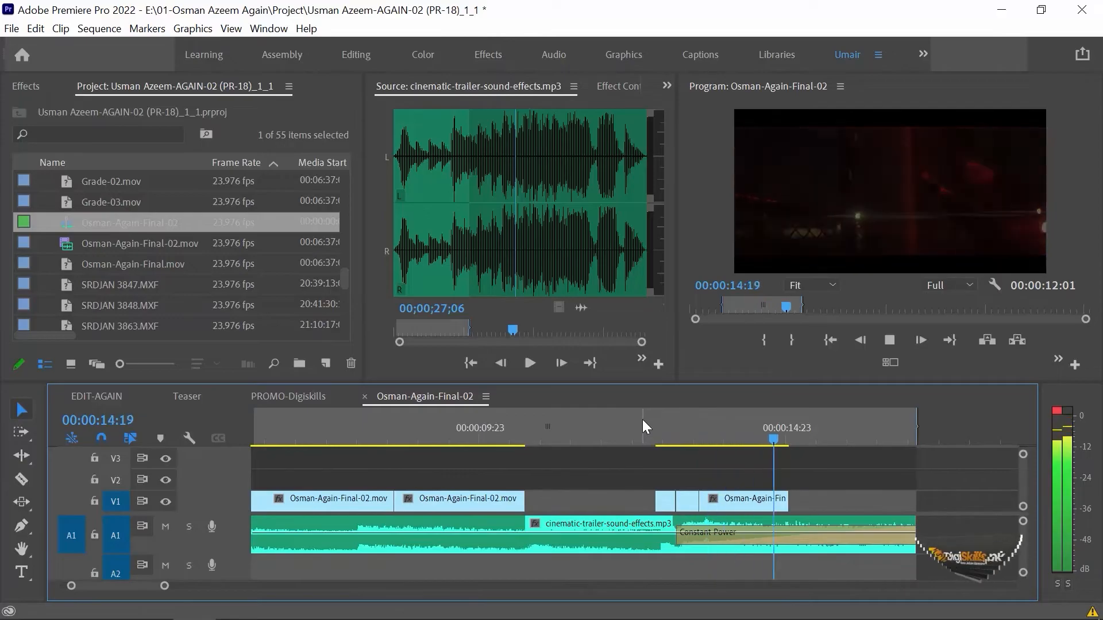
Step: Bring the overhead car shot from about 00:00:54 back to V2 above the promo's assembled clips
left_click(527, 441)
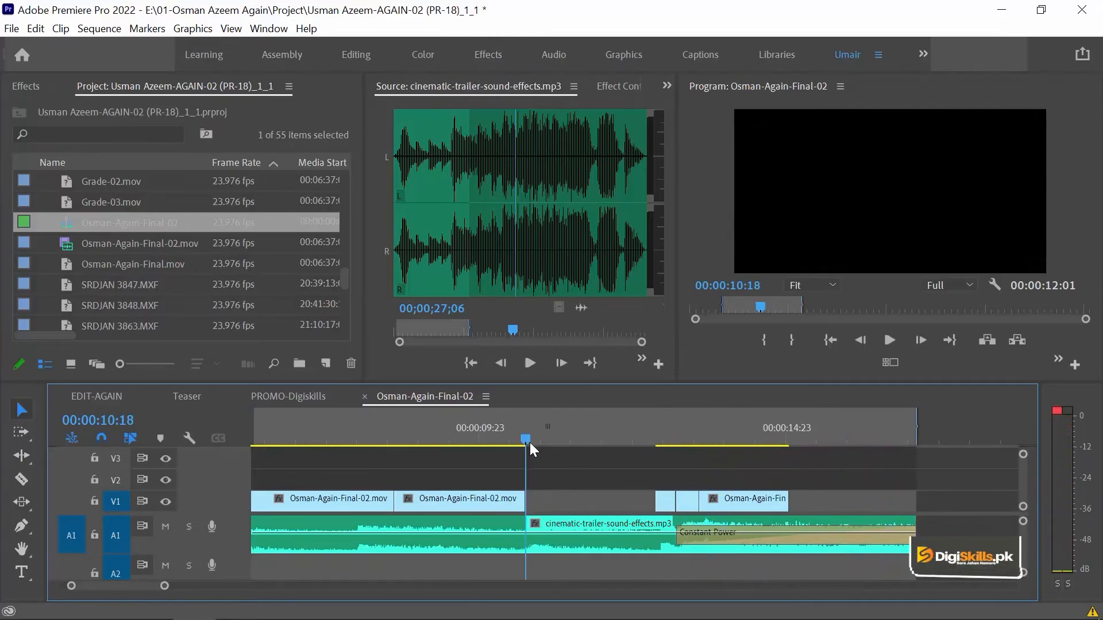
key("minus")
key("minus")
key("minus")
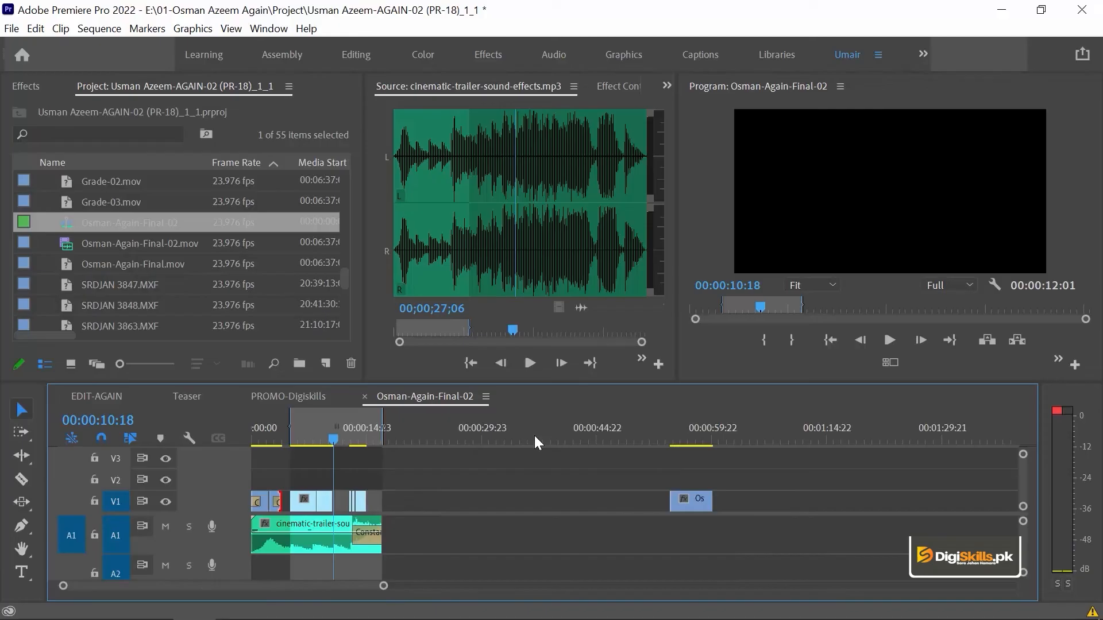
key("minus")
left_click_drag(683, 442, 699, 445)
key("minus")
left_click_drag(483, 519, 296, 459)
Step: Align the start of the overhead car shot on V2 to 00:00:10:18 and play it with the music
left_click(268, 433)
key("equals")
key("equals")
key("equals")
key("equals")
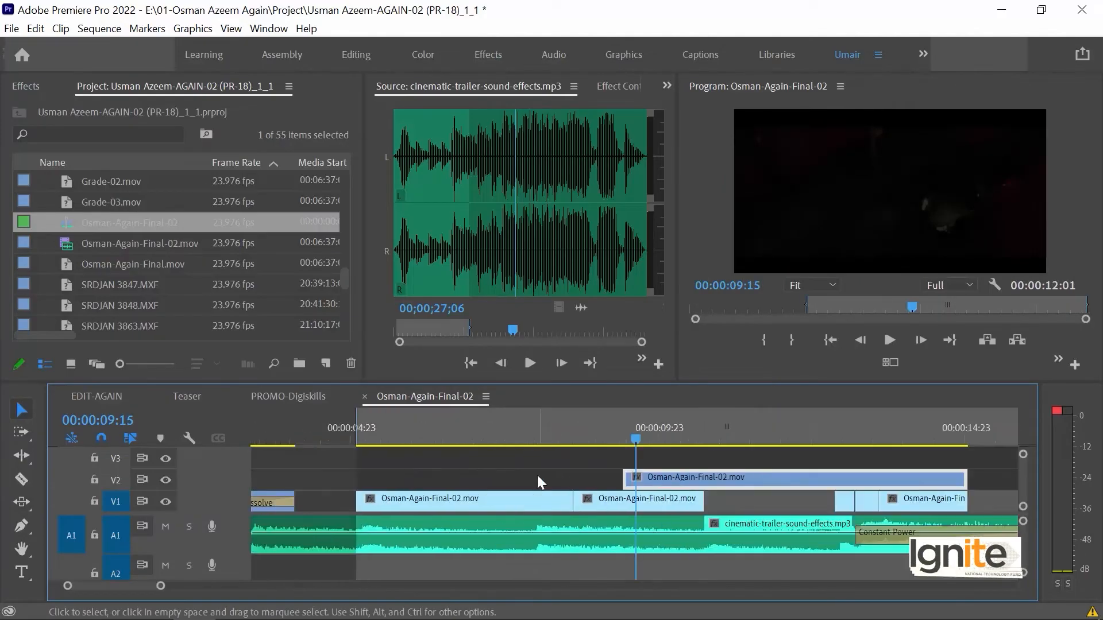
left_click_drag(660, 487, 738, 487)
key("space")
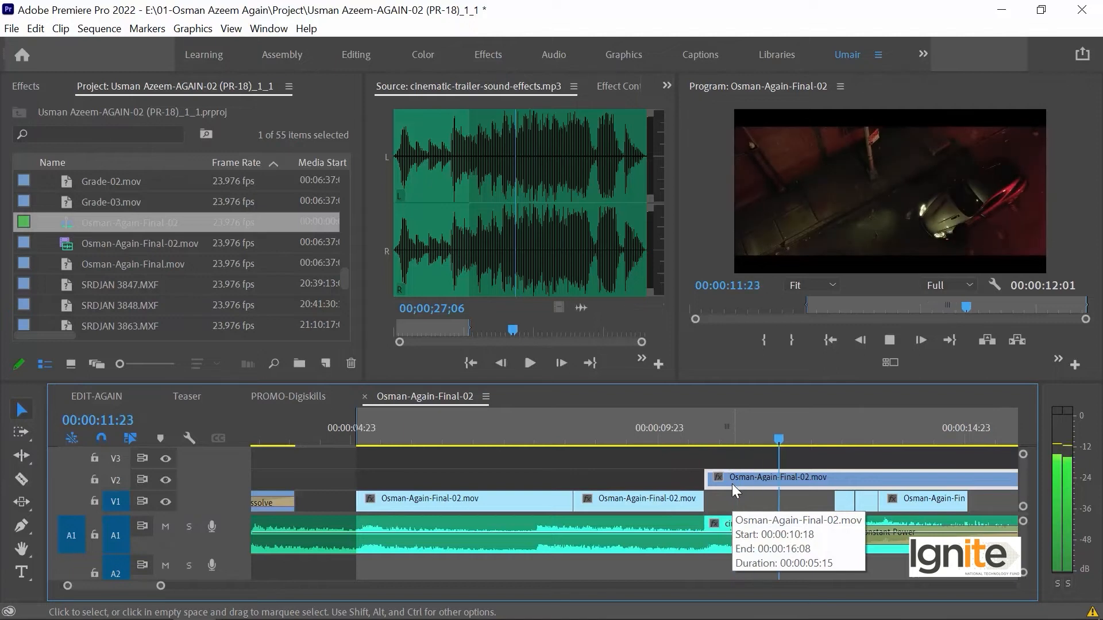
Step: Cut the overhead car shot on V2 at 00:00:12:21 and delete the part after the cut
key("space")
key("Up")
key("Up")
key("Up")
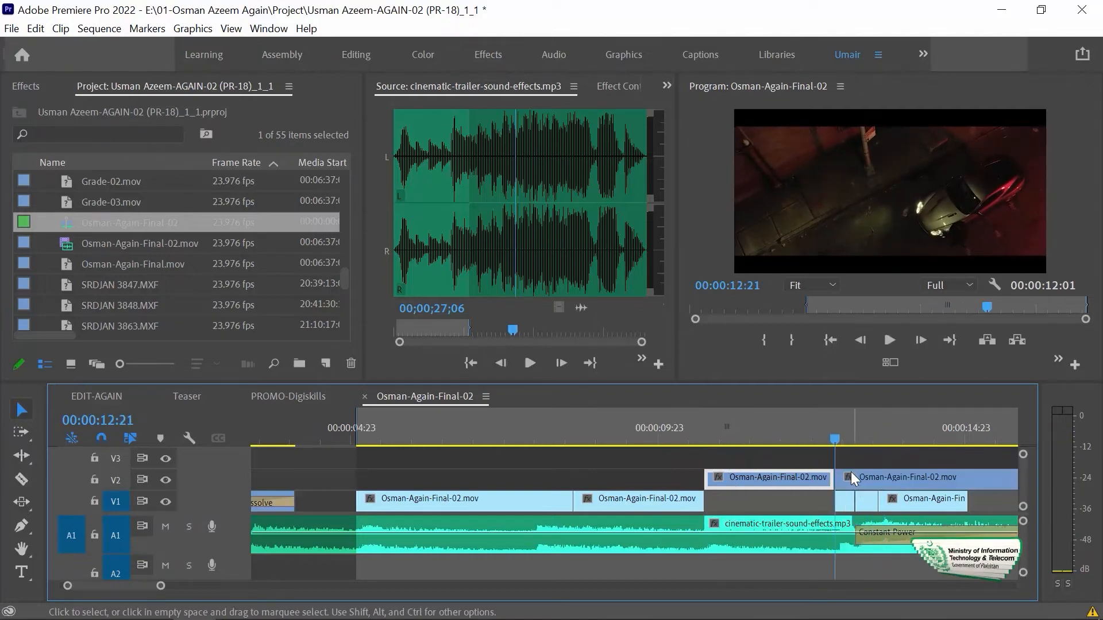
scroll(807, 477, "down", 5)
left_click(808, 483)
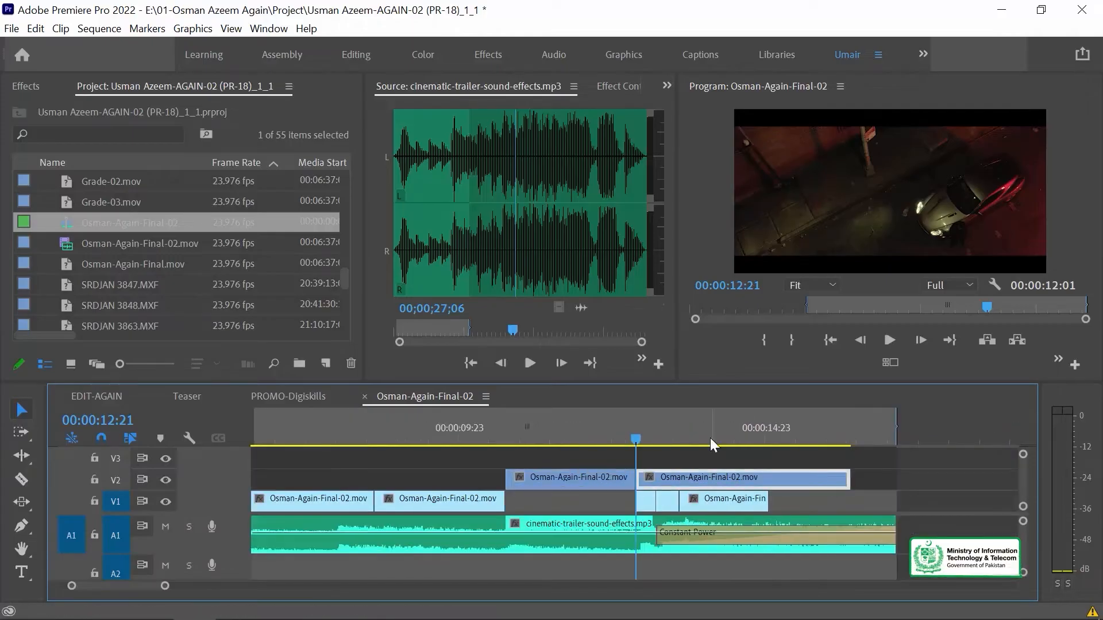
left_click_drag(614, 503, 799, 504)
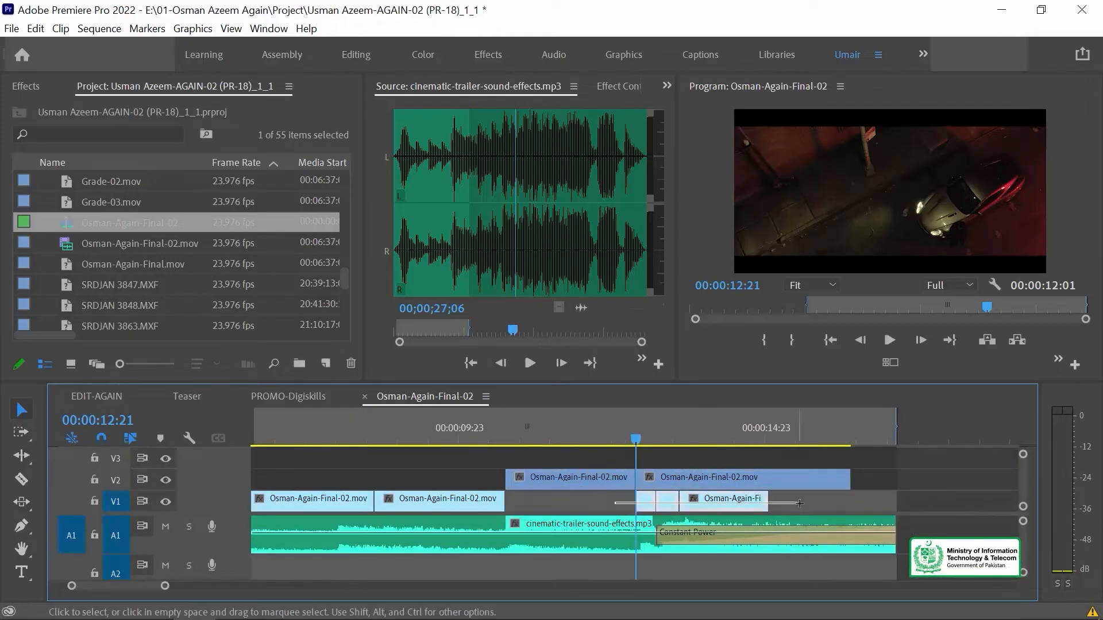
key("Delete")
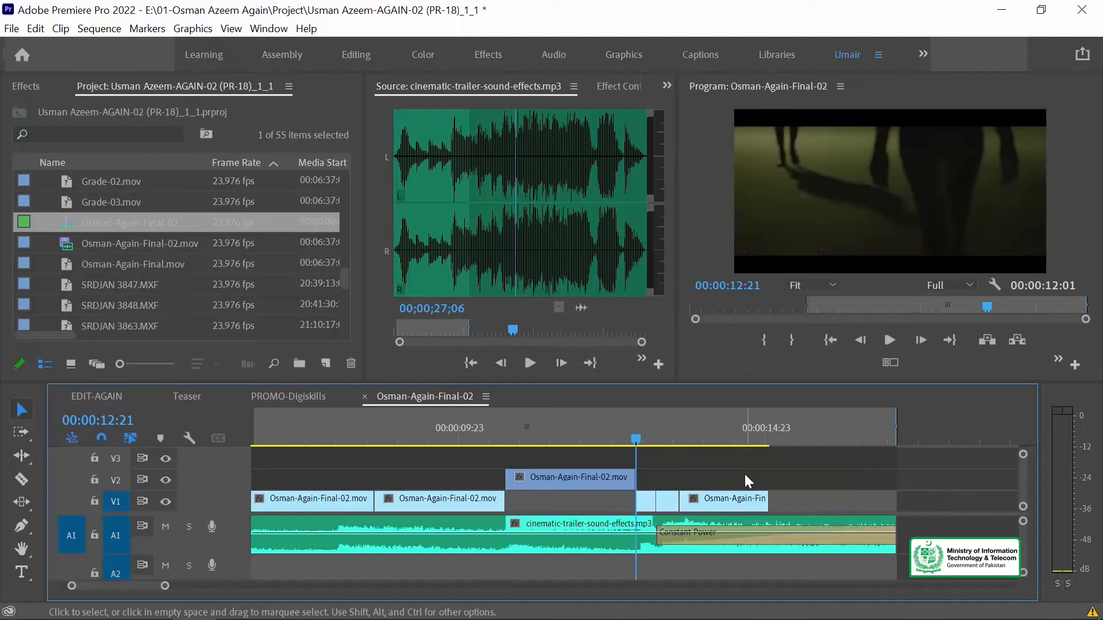
Step: Add a Cross Dissolve at the end of the V1 shot preceding the overhead car shot and review the section
key("Up")
left_click(418, 428)
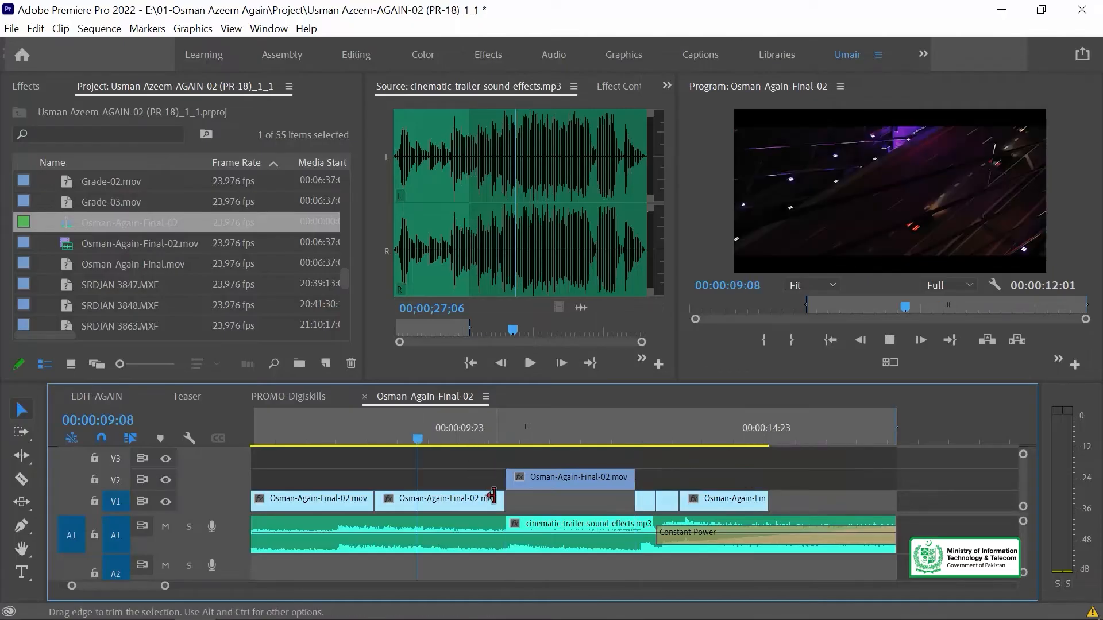
key("space")
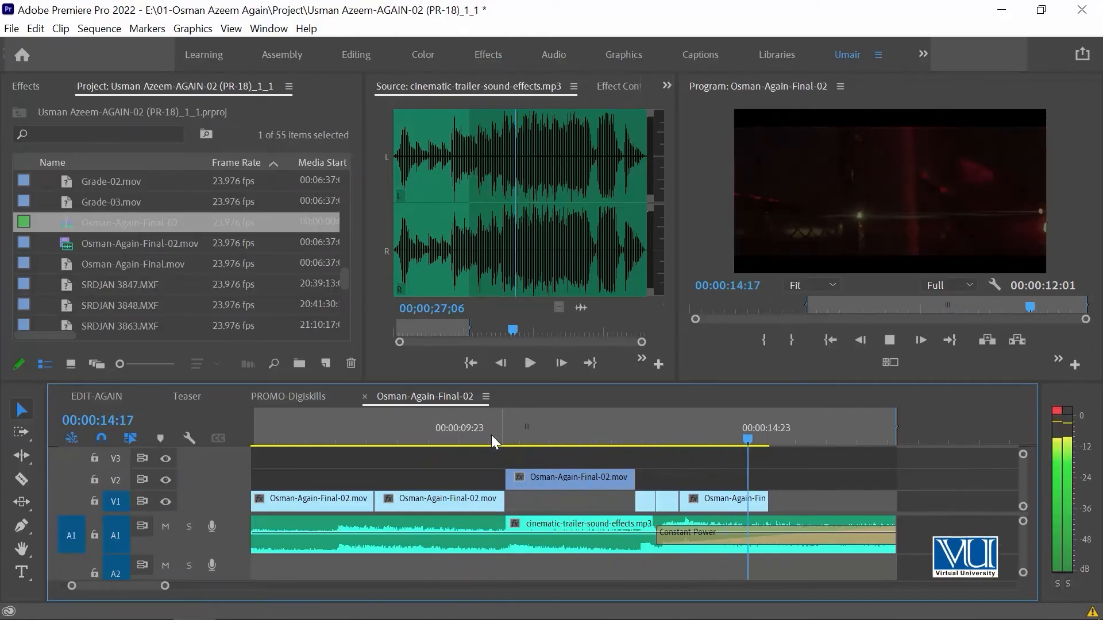
key("space")
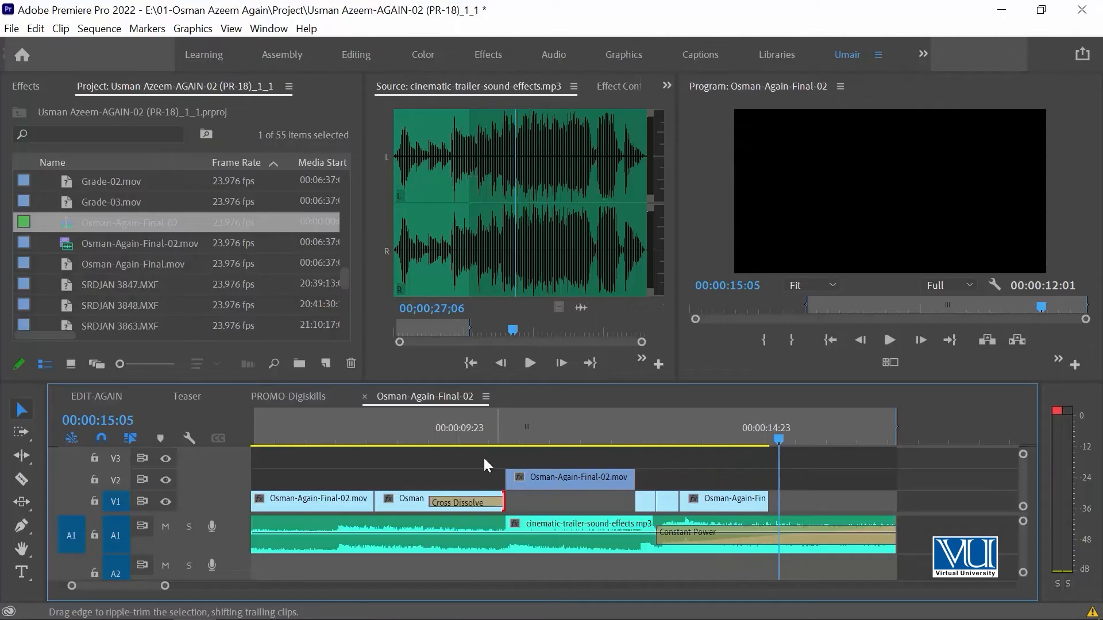
key("space")
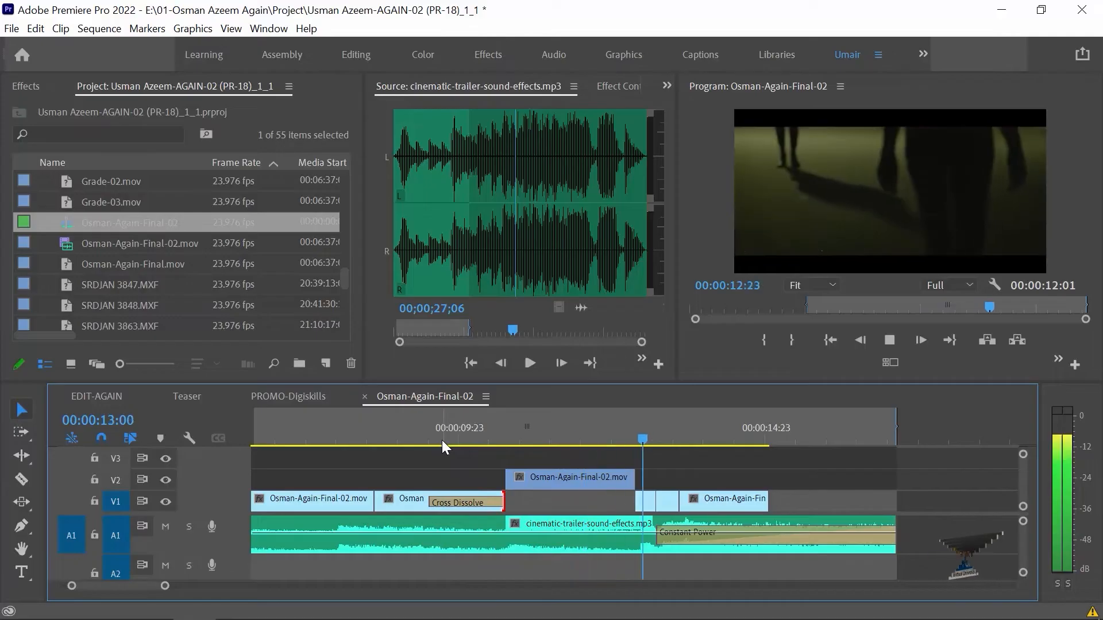
left_click_drag(698, 438, 667, 440)
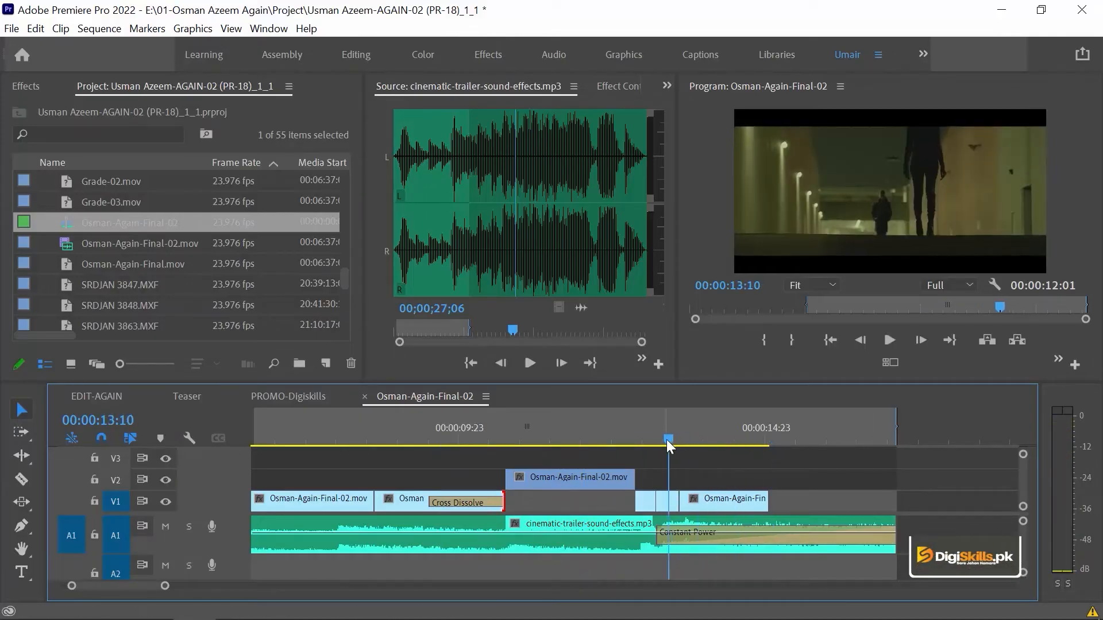
Step: Open the source video of the last V1 shot and mark an In point at the man against the red wall, near 00:08:08:20
left_click(690, 436)
double_click(712, 505)
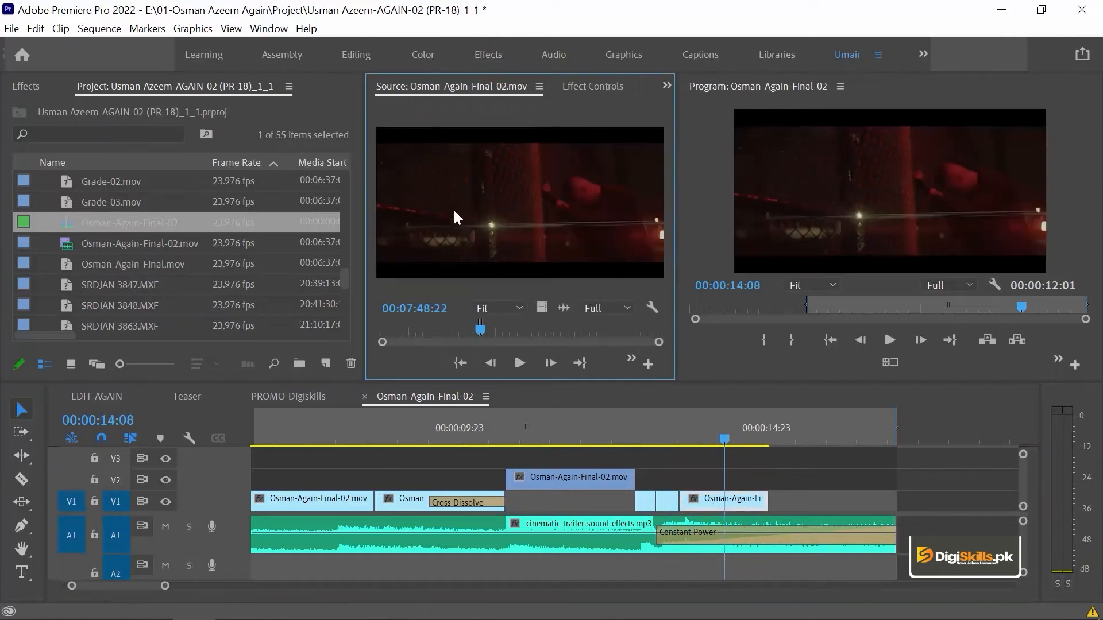
key("grave")
mouse_move(412, 551)
left_mouse_down()
mouse_move(864, 558)
mouse_move(81, 553)
mouse_move(533, 552)
mouse_move(506, 552)
left_mouse_up()
key("i")
left_click(549, 593)
key("i")
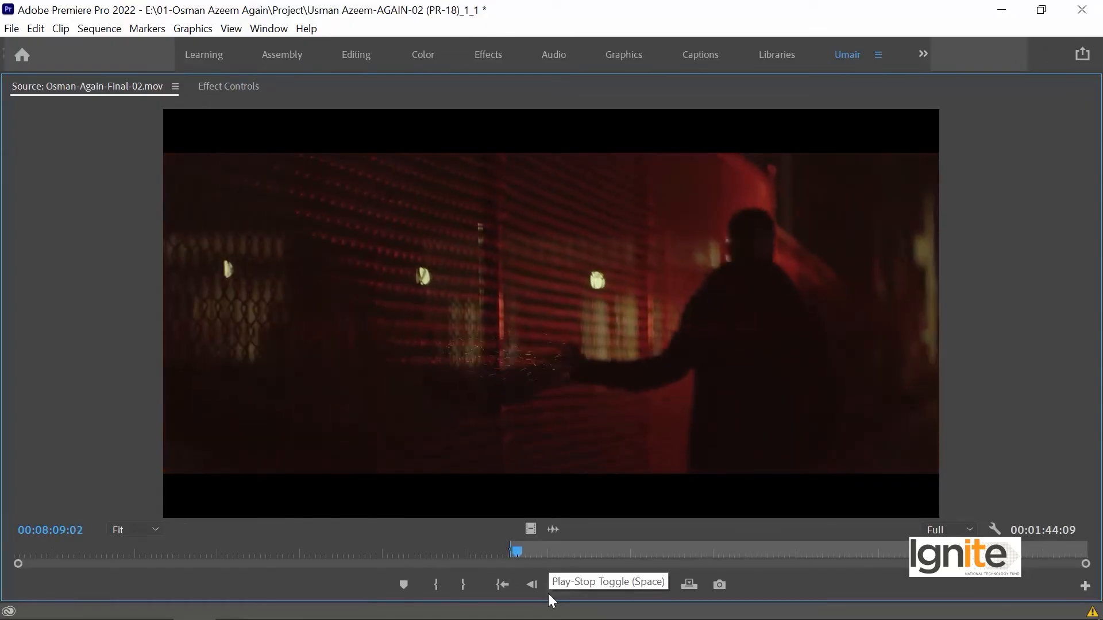
left_click(548, 594)
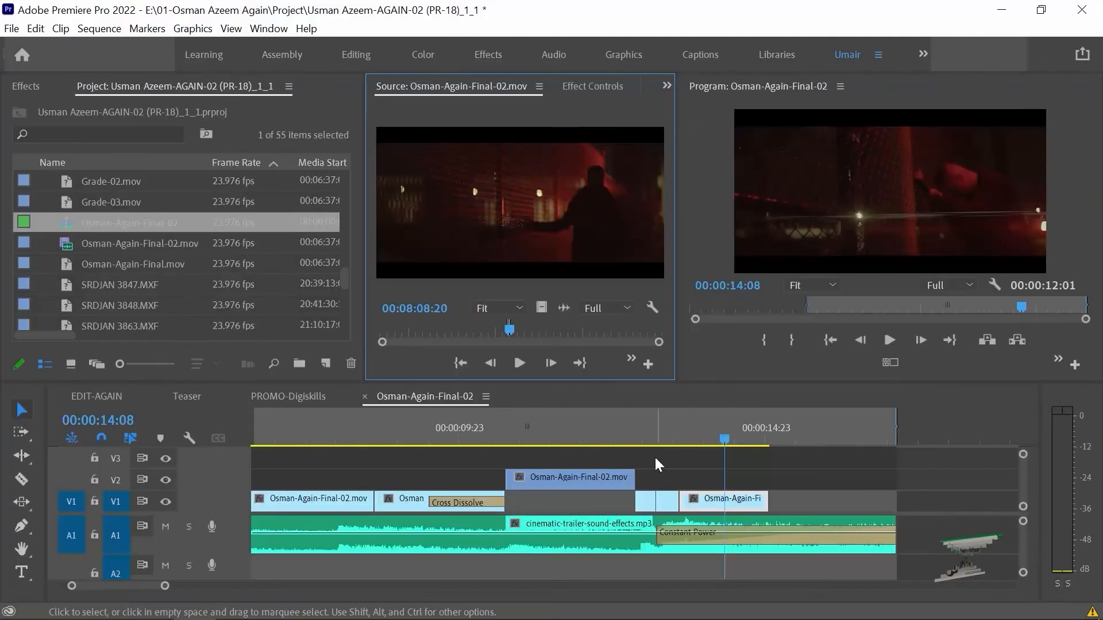
Step: Move the fence shot past the end of the music, put the marked red-wall shot in its place on V1, and play it
left_click(636, 435)
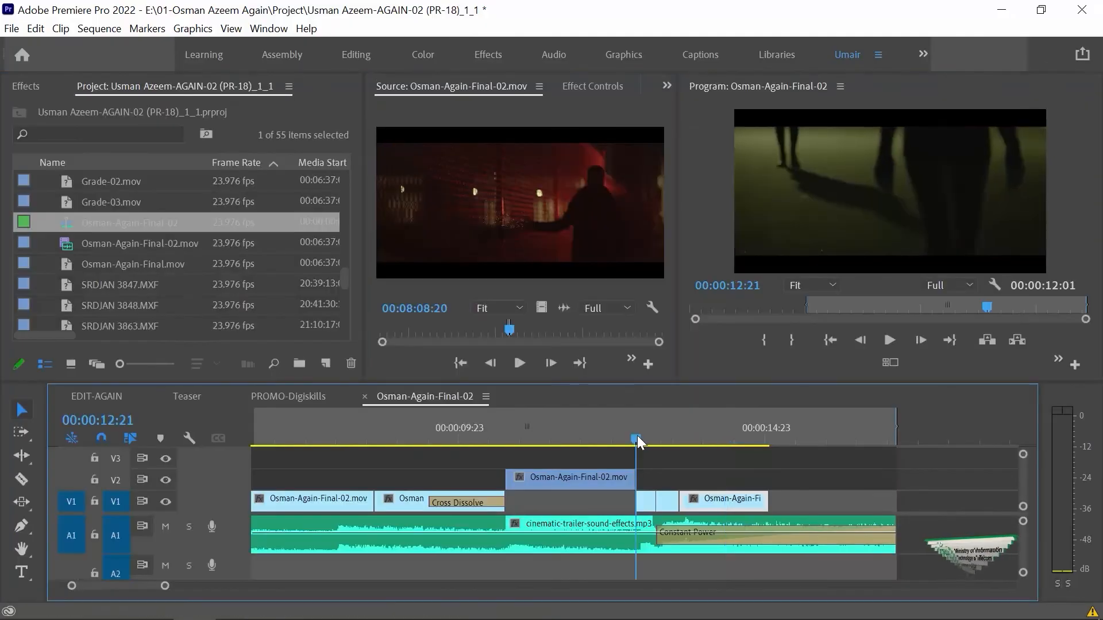
left_click_drag(694, 497, 915, 522)
left_click_drag(543, 305, 707, 500)
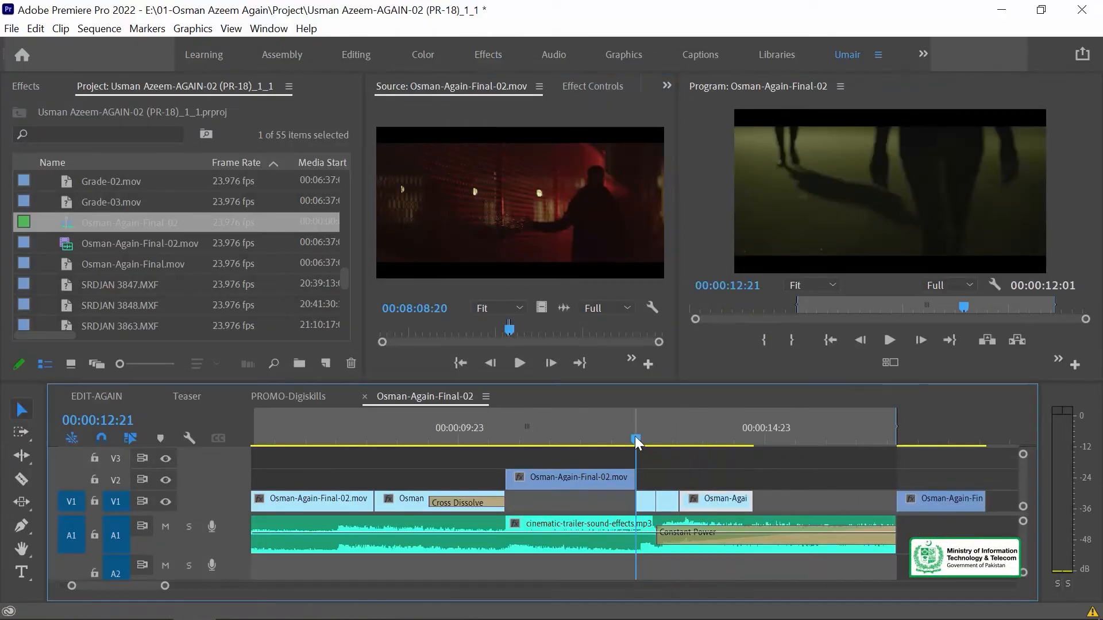
left_click_drag(635, 435, 621, 431)
key("space")
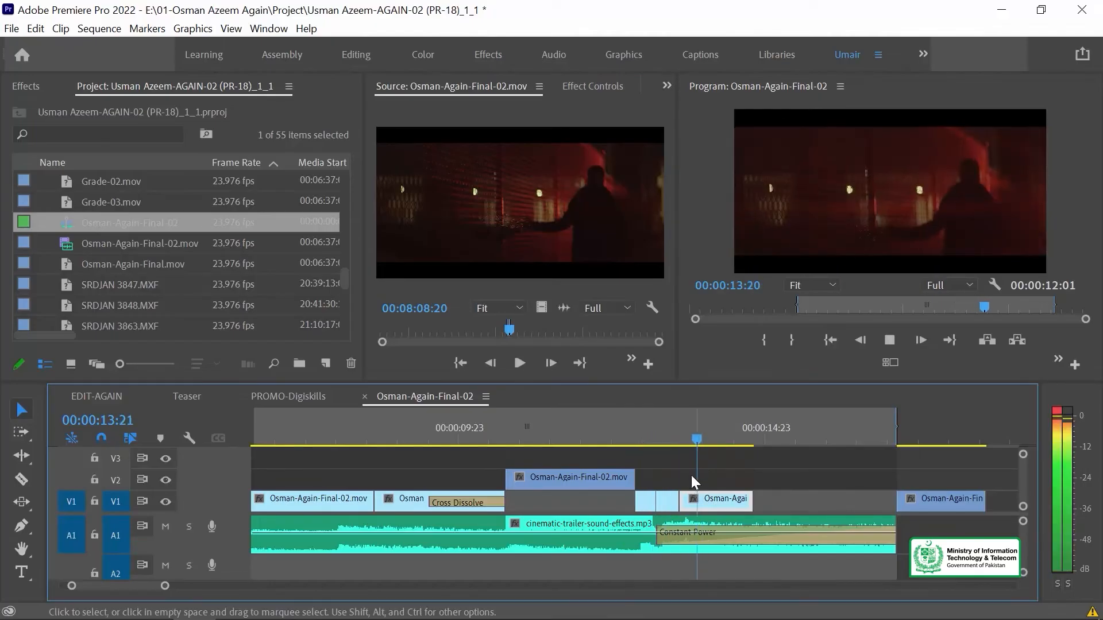
key("space")
Step: Move the fence shot directly after the red-wall shot on V1 and play the new order with the music
left_click_drag(922, 501, 776, 499)
left_click(699, 434)
left_click_drag(700, 434, 687, 430)
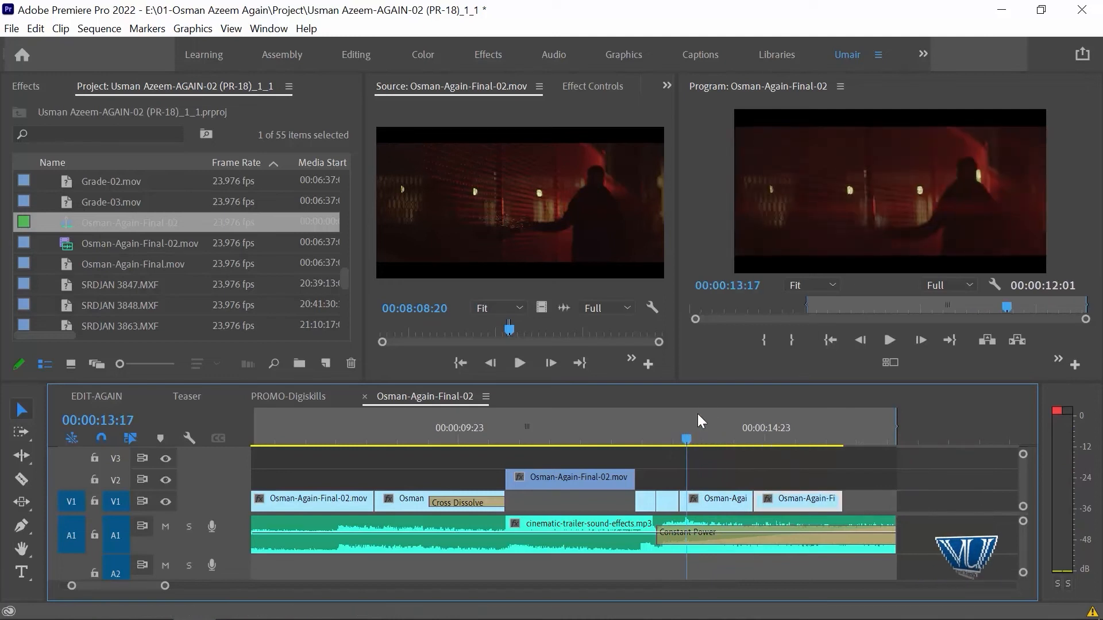
key("space")
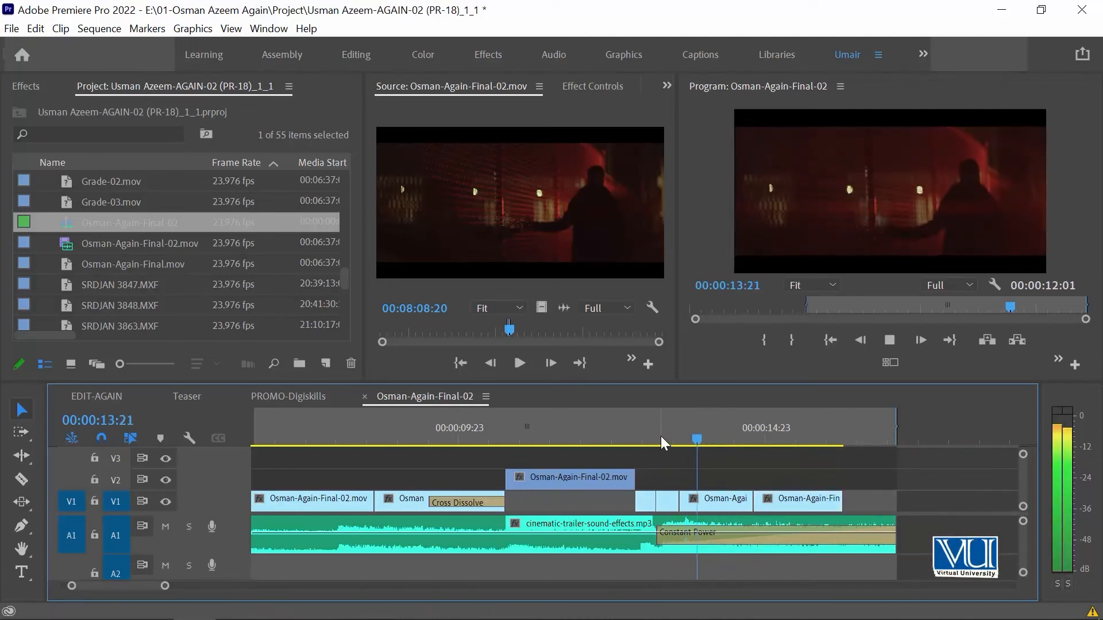
key("space")
left_click_drag(737, 431, 763, 426)
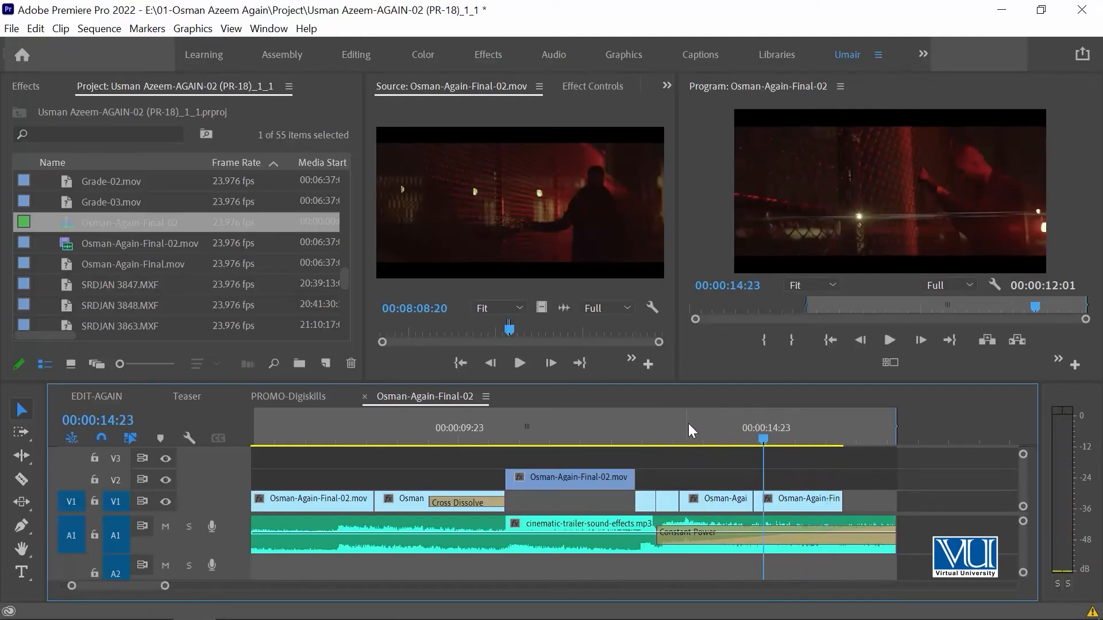
Step: Move the overhead car shot from V2 down into the gap on V1 without changing its timing
scroll(688, 422, "down", 3)
left_click_drag(469, 476, 464, 498)
key("minus")
key("minus")
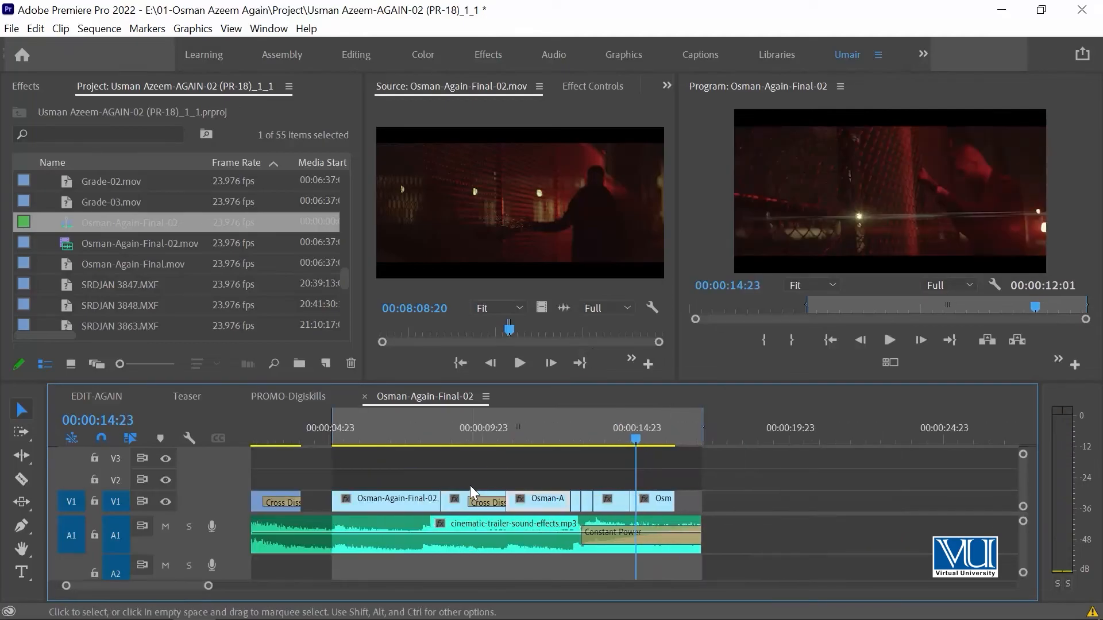
Step: Enlarge the V1 track height to show clip thumbnails and put the playhead at 00:00:13:17 within the red-wall shot
key("equal")
key("equal")
key("equal")
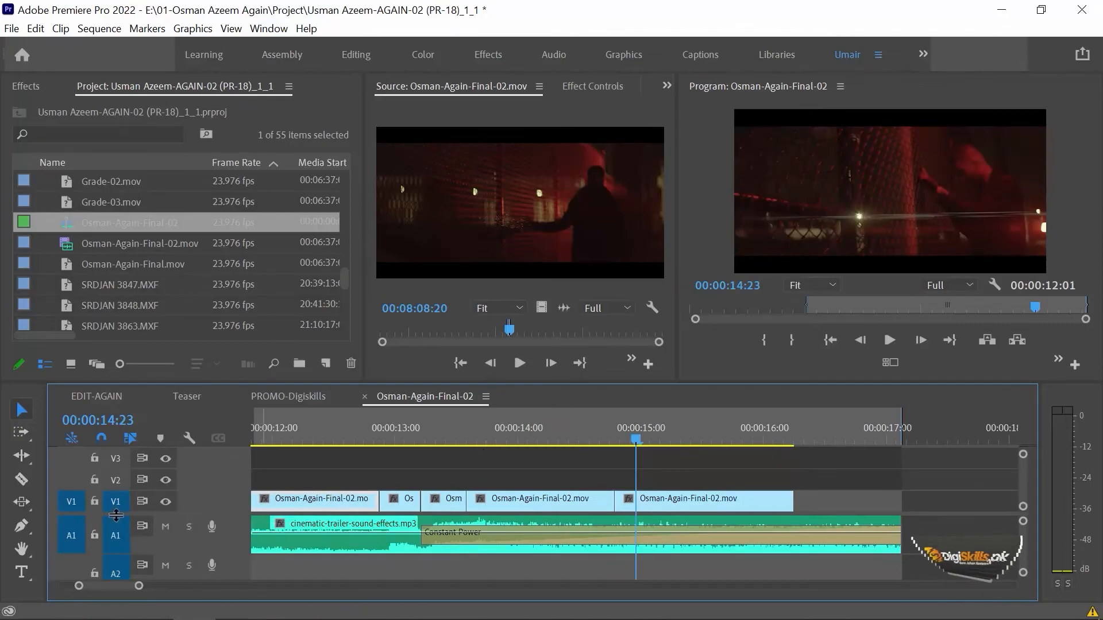
left_click_drag(113, 512, 113, 532)
left_click(519, 429)
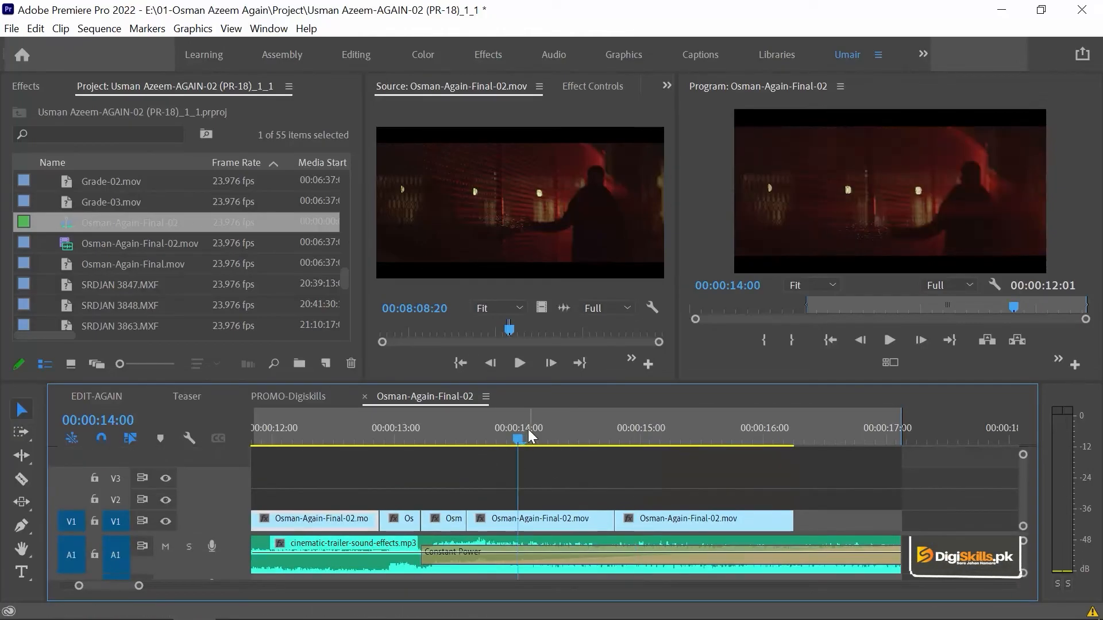
key("ctrl+equal")
key("ctrl+equal")
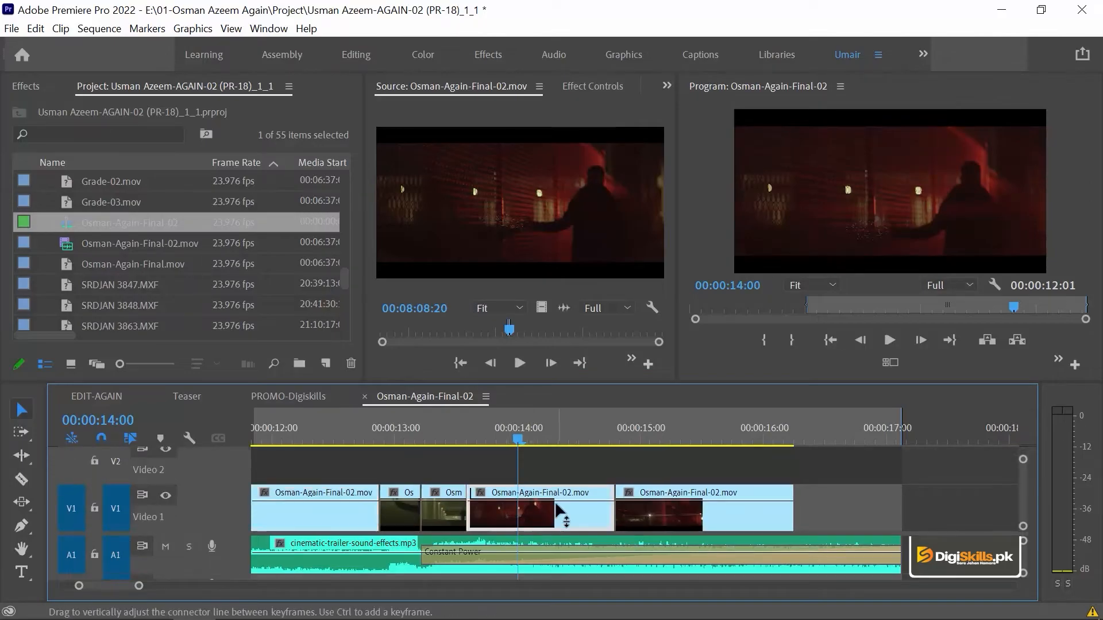
key("Up")
key("equal")
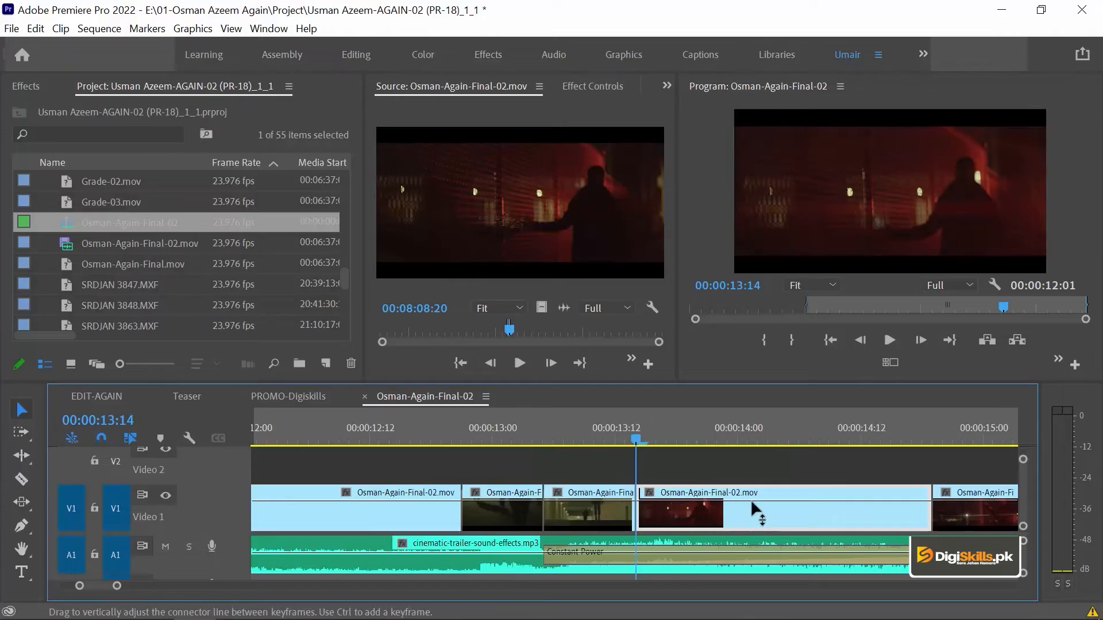
mouse_move(646, 450)
left_mouse_down()
mouse_move(701, 448)
mouse_move(660, 448)
left_mouse_up()
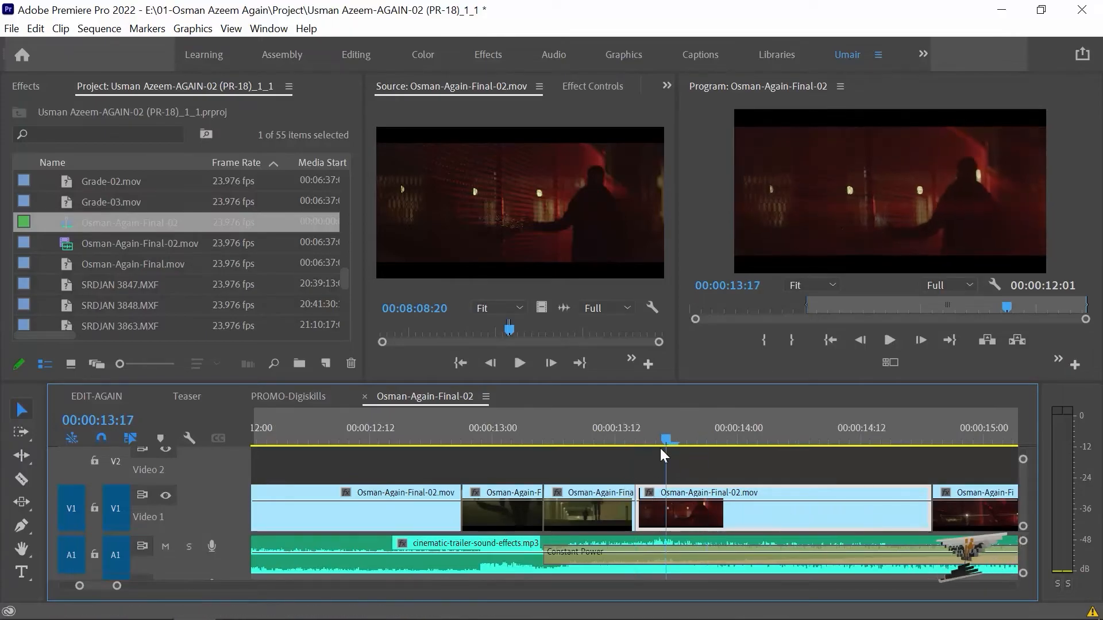
Step: Display the Time Remapping Speed line on the red-wall shot in V1
right_click(649, 493)
mouse_move(711, 545)
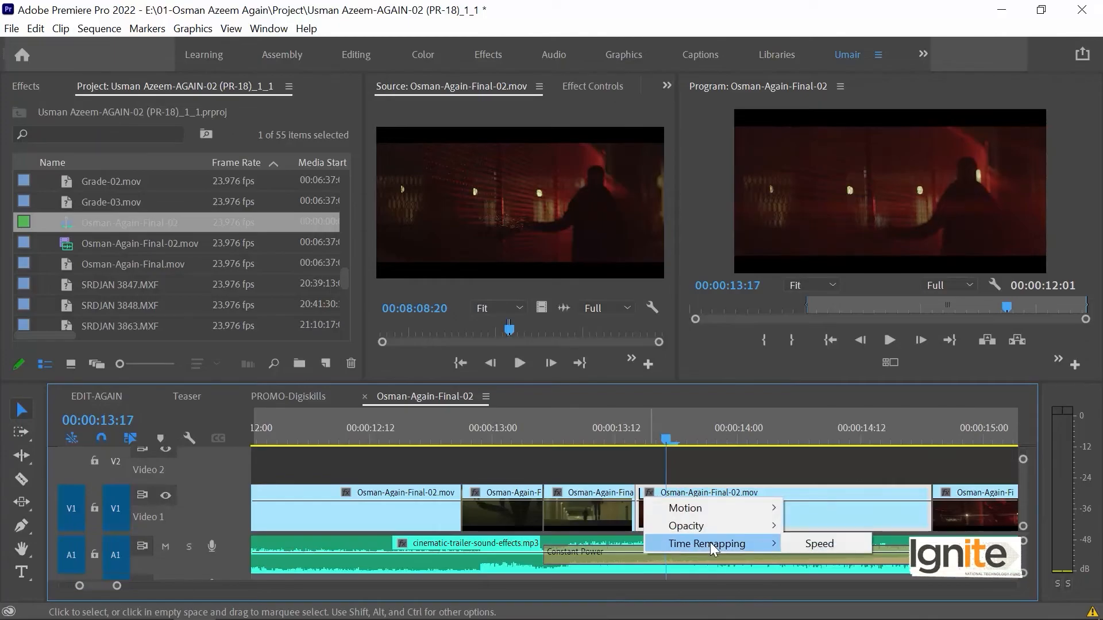
left_click(659, 469)
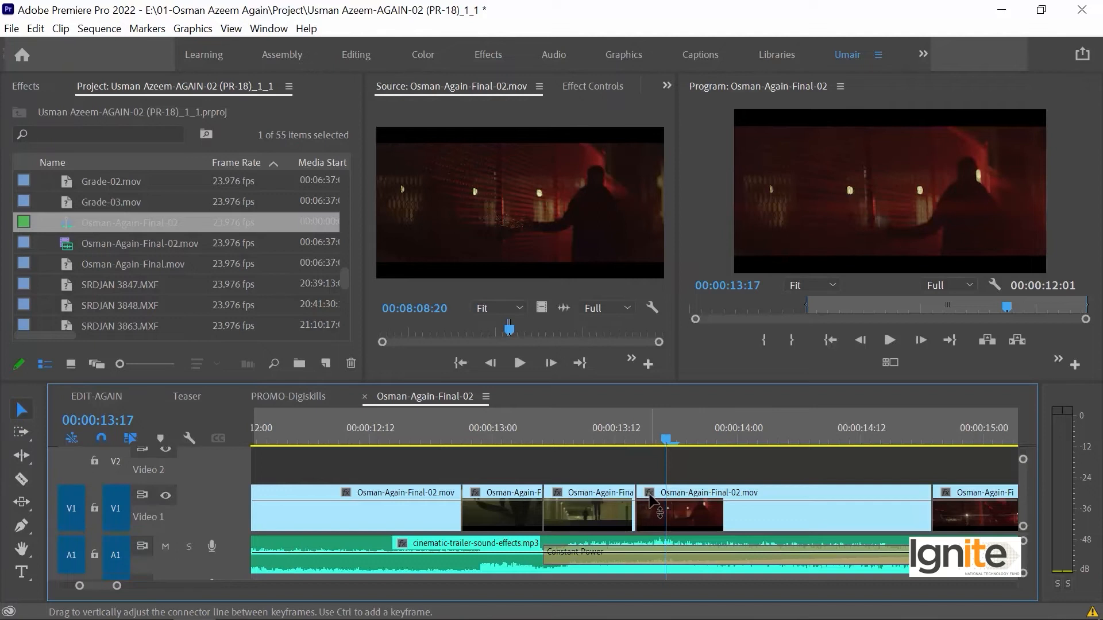
left_click(650, 494)
mouse_move(730, 542)
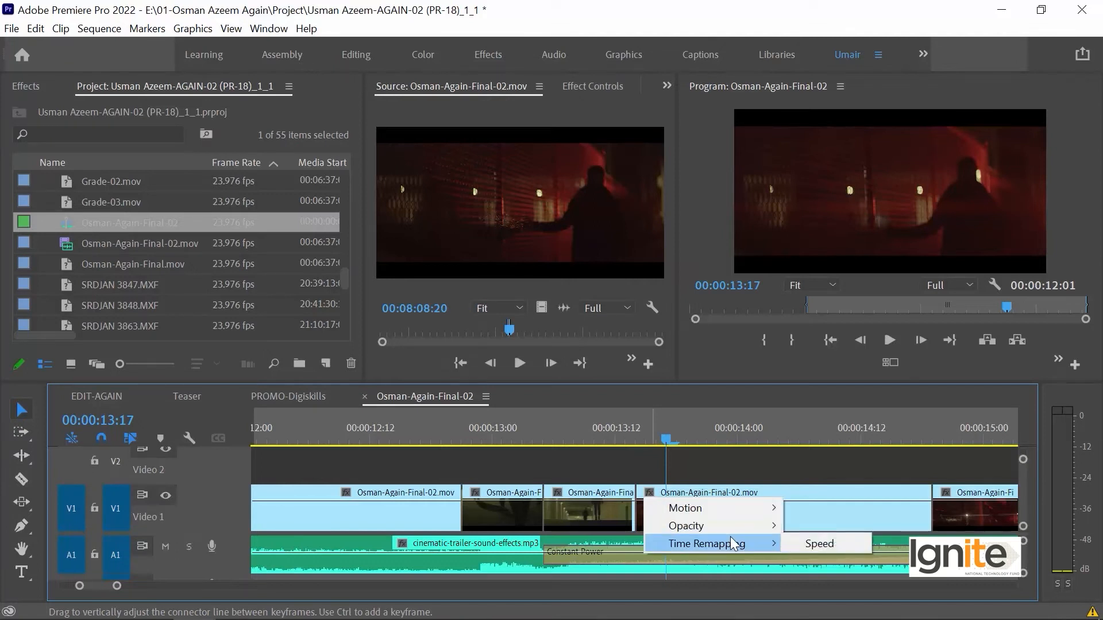
left_click(811, 505)
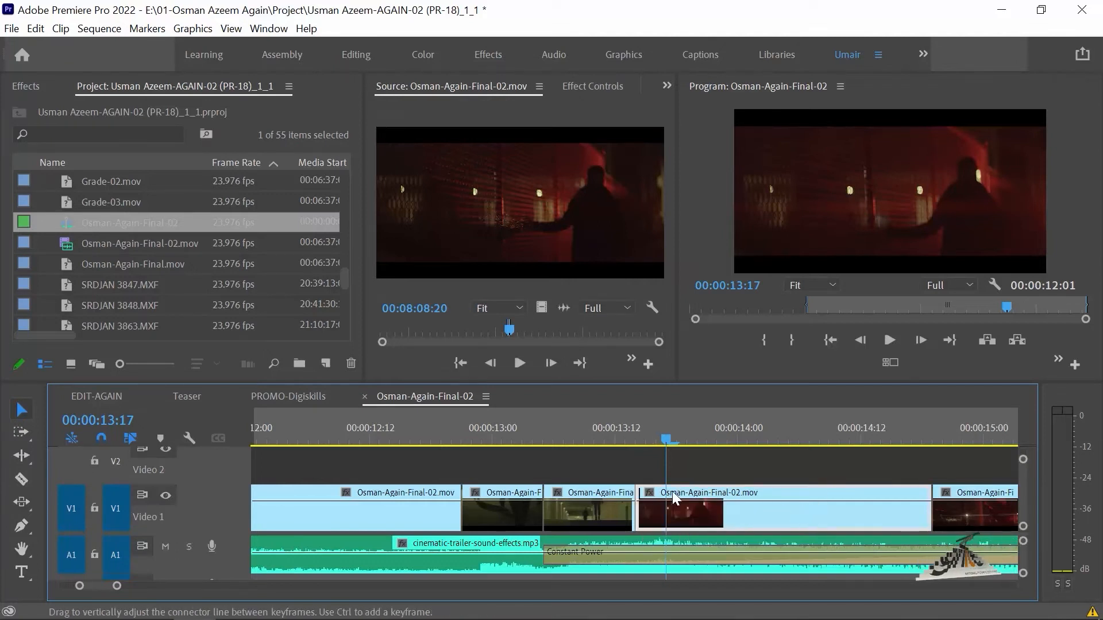
left_click(648, 492)
mouse_move(741, 544)
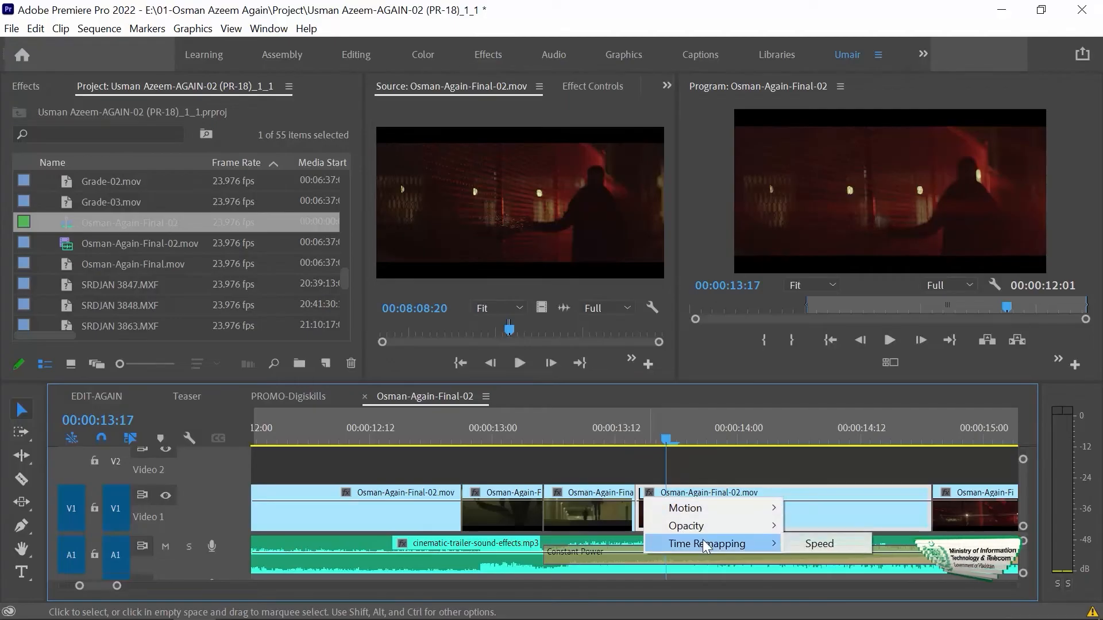
left_click(821, 545)
Step: Play the red-wall shot from 00:00:13:14 and add a speed keyframe to it at 00:00:14:04
left_click(635, 439)
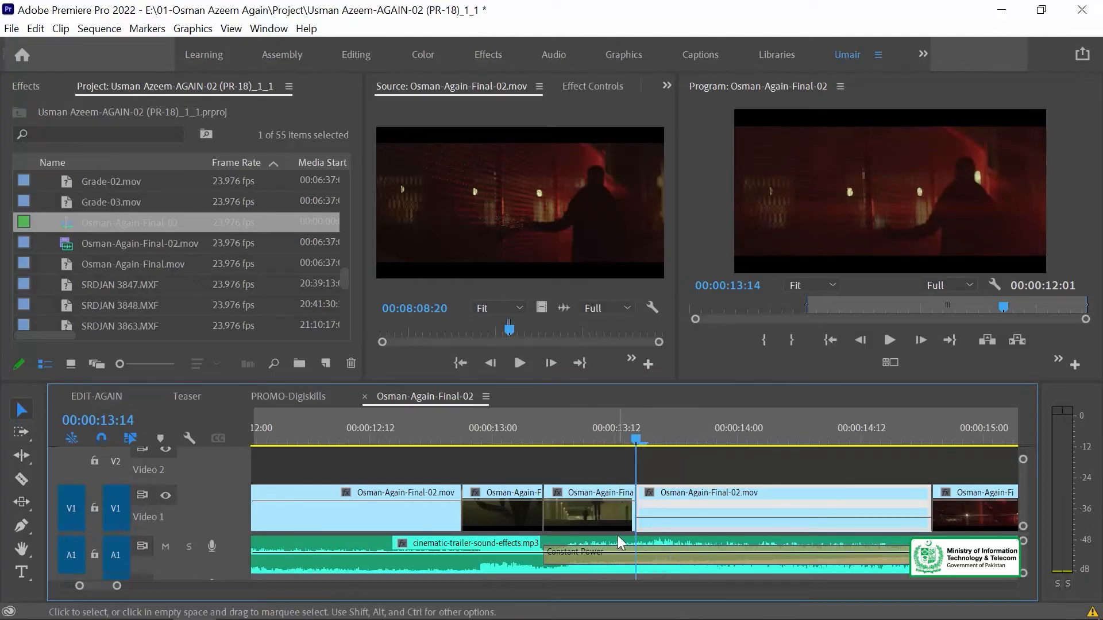
key("space")
key("space")
key("p")
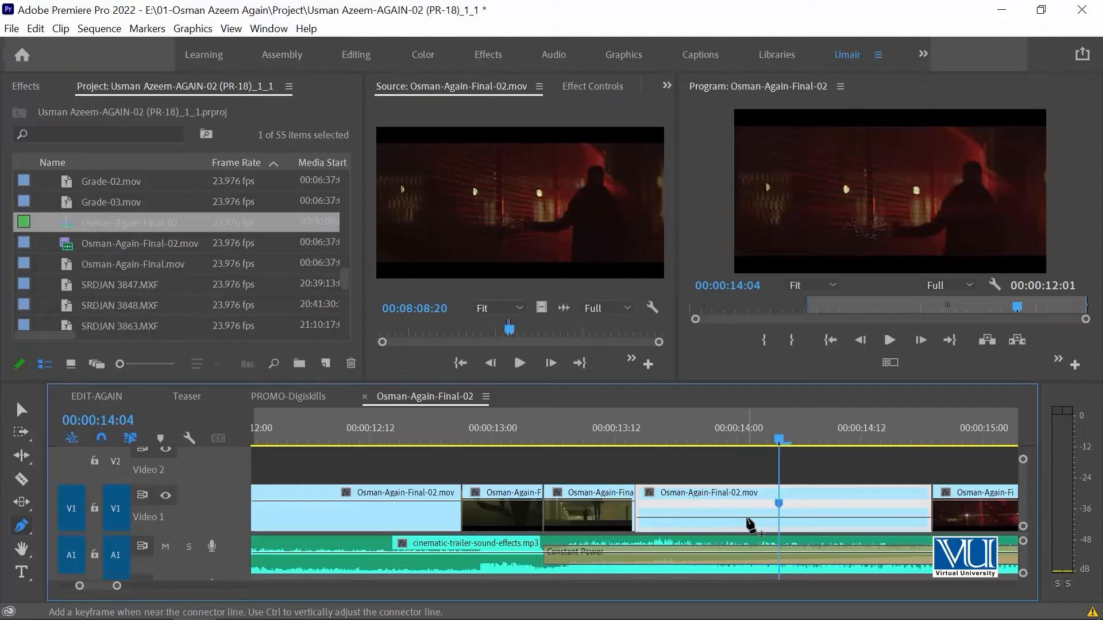
key("v")
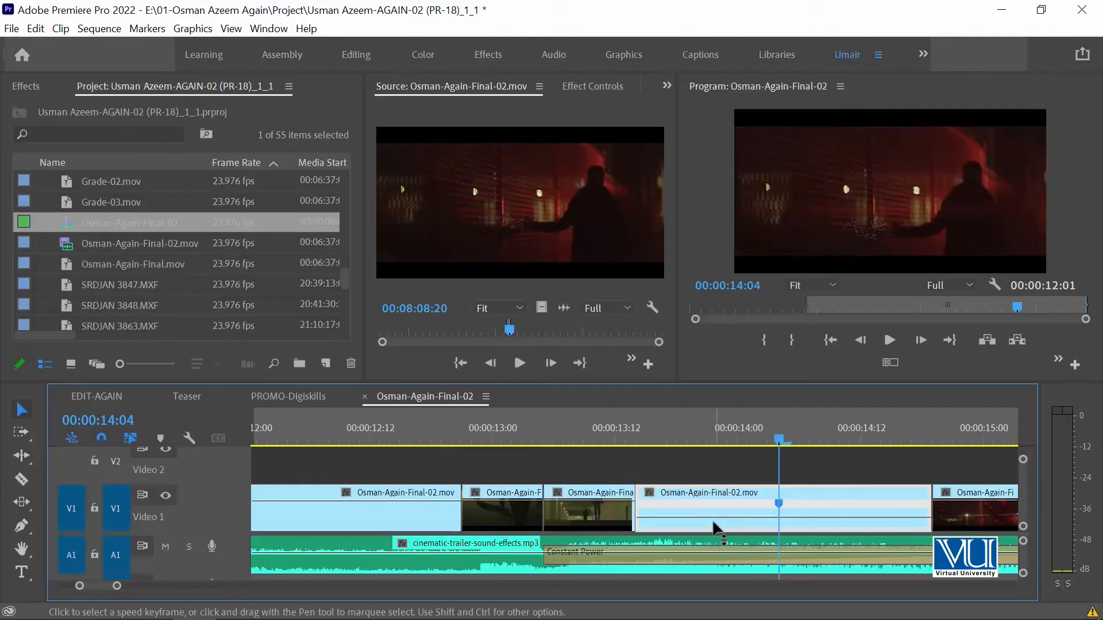
Step: Raise the speed of the red-wall shot before its keyframe and split the keyframe into a gradual speed ramp
mouse_move(705, 518)
mouse_move(702, 517)
left_mouse_down()
mouse_move(702, 488)
mouse_move(712, 511)
left_mouse_up()
left_click(643, 441)
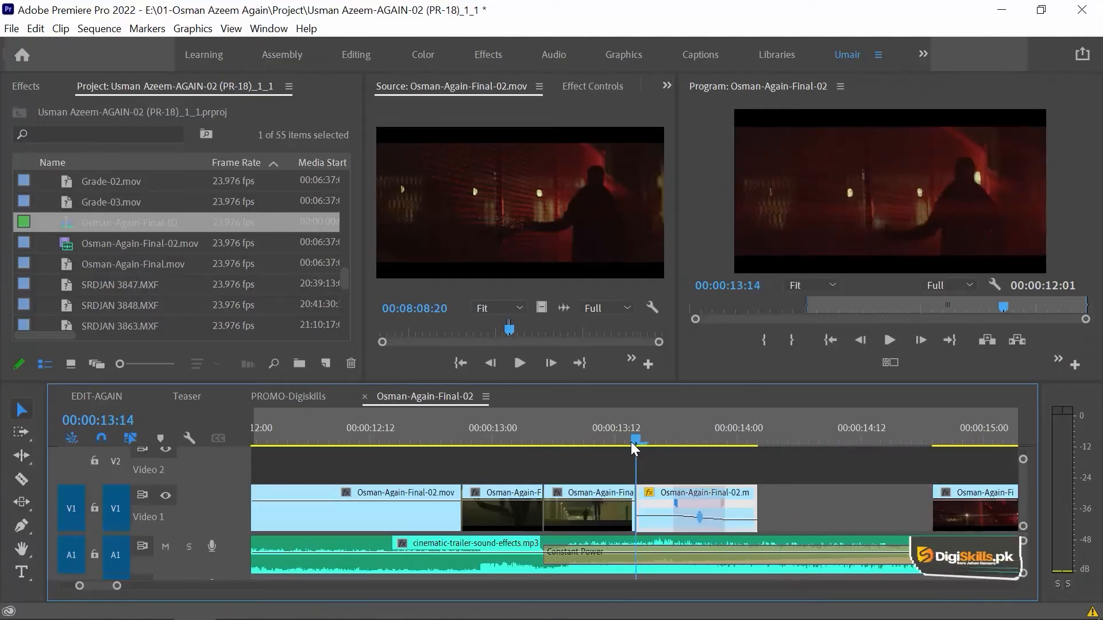
Step: Play the speed-ramped red-wall shot several times to check its timing against the music
left_click(630, 442)
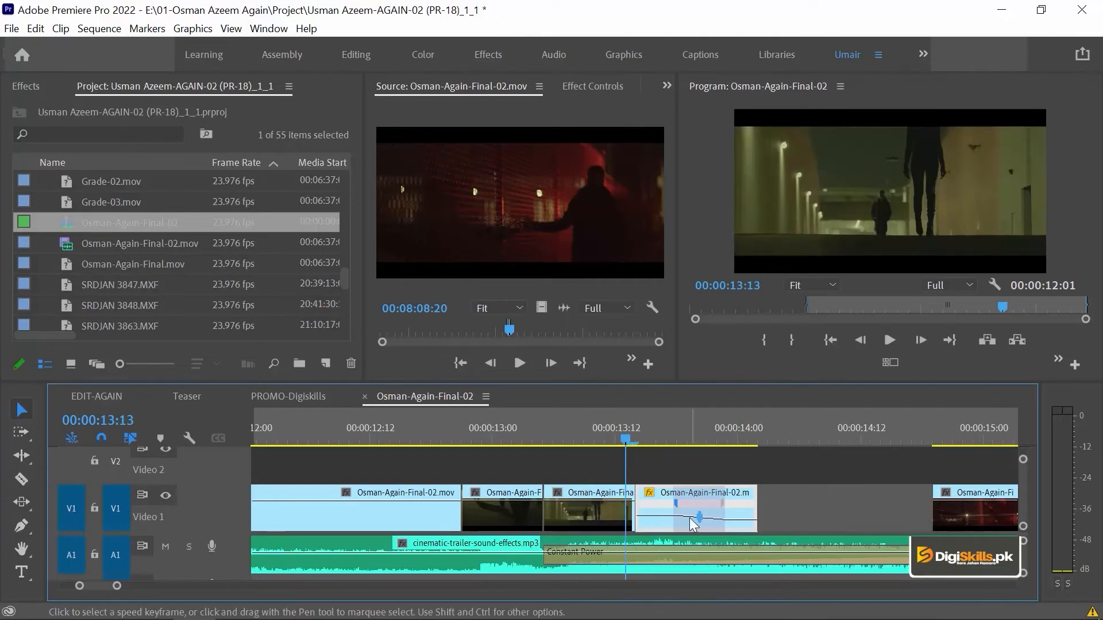
key("space")
key("space")
left_click(641, 419)
key("space")
left_click(640, 420)
key("space")
key("space")
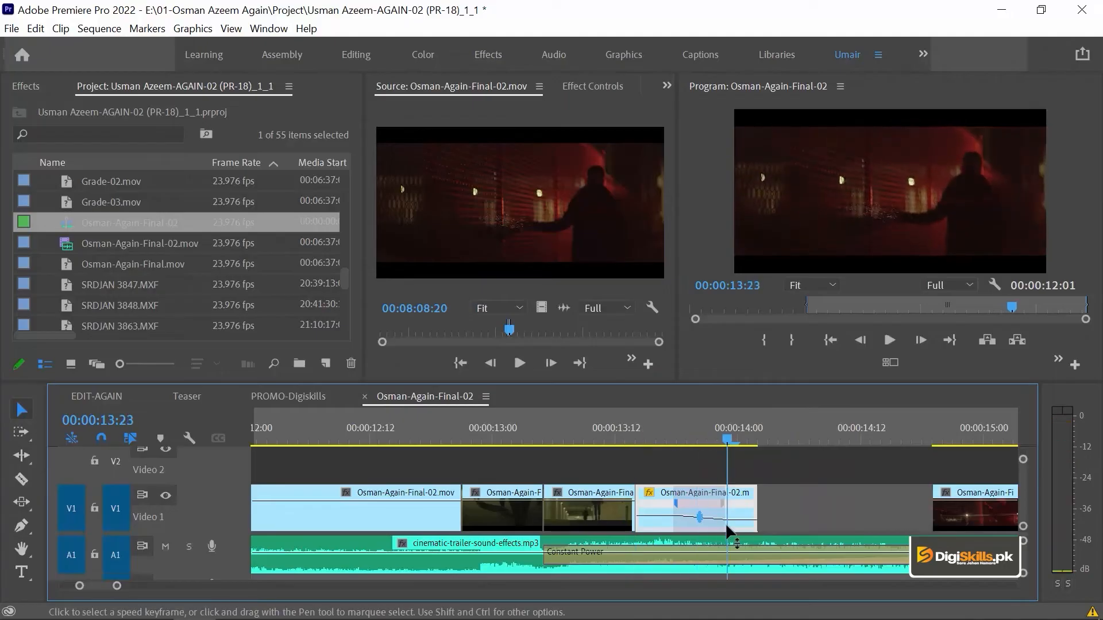
Step: Trim the end of the red-wall shot to 00:00:13:23, move the fence shot up against it, and play the cut
left_click_drag(745, 497, 737, 497)
left_click_drag(958, 516, 749, 515)
key("space")
left_click(757, 440)
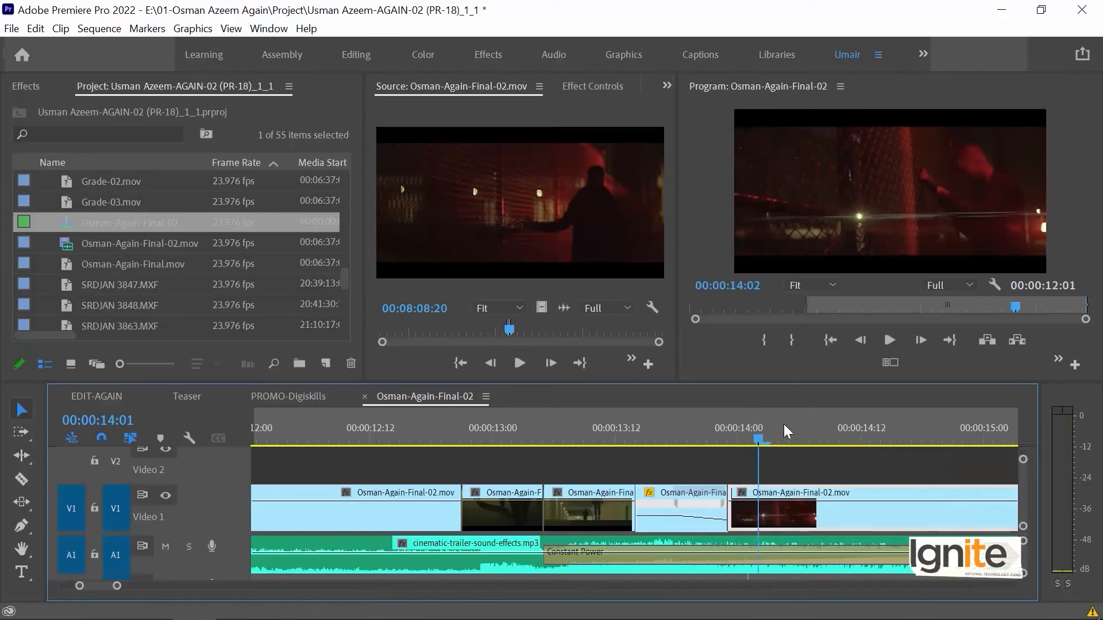
Step: Display the Time Remapping Speed line on the fence shot and add a speed keyframe at about 00:00:14:14
left_click(741, 493)
mouse_move(835, 544)
left_click(894, 544)
left_click_drag(737, 442, 891, 438)
key("p")
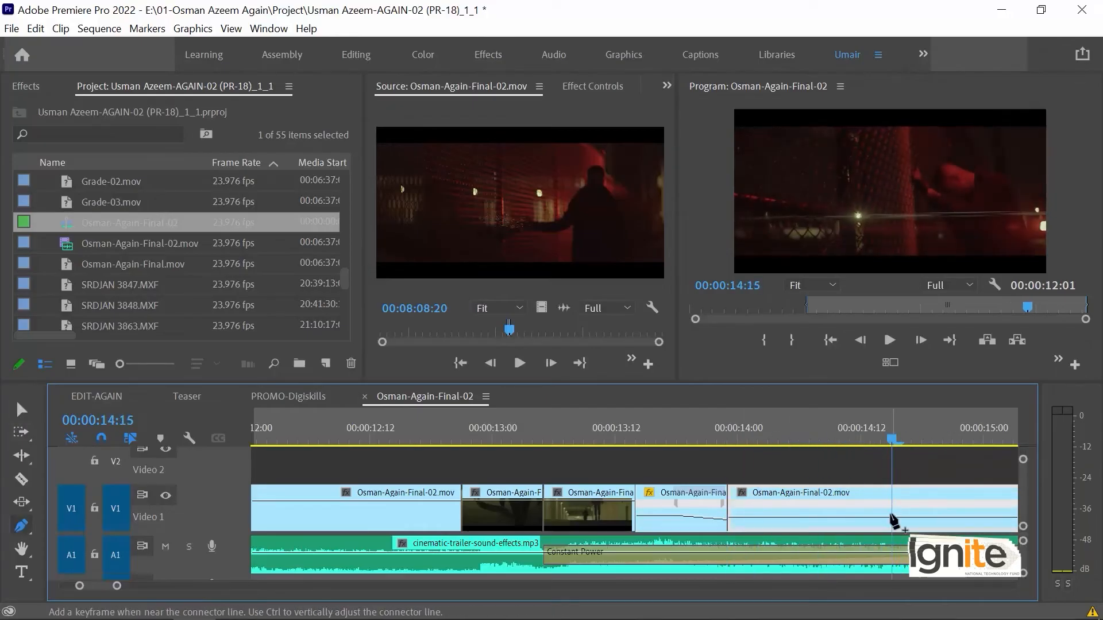
left_click(881, 518)
key("v")
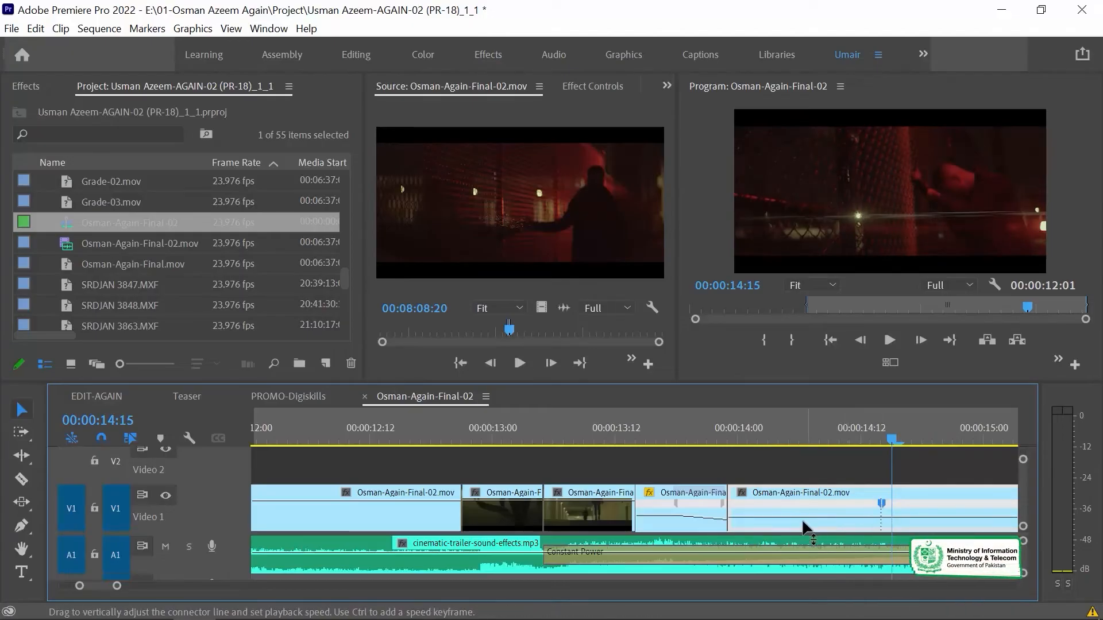
Step: Speed up the fence shot before its keyframe and spread the keyframe into a gradual speed ramp
left_click_drag(801, 516, 801, 499)
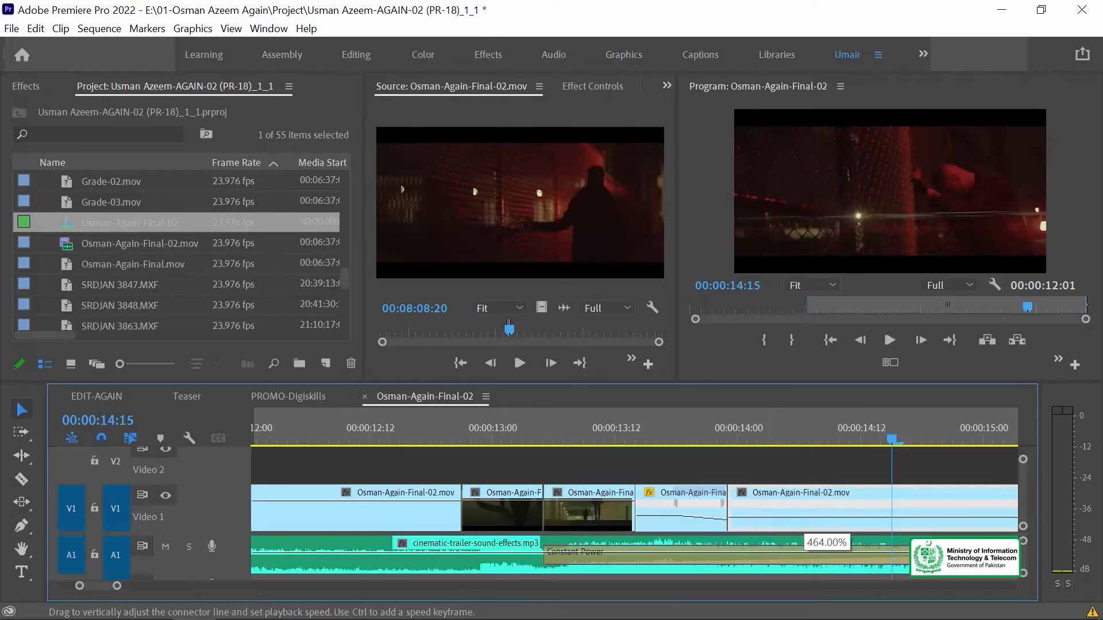
left_click_drag(801, 499, 710, 336)
left_click_drag(763, 505, 811, 505)
Step: Play the closing shots repeatedly to check both speed ramps against the music
left_click(680, 432)
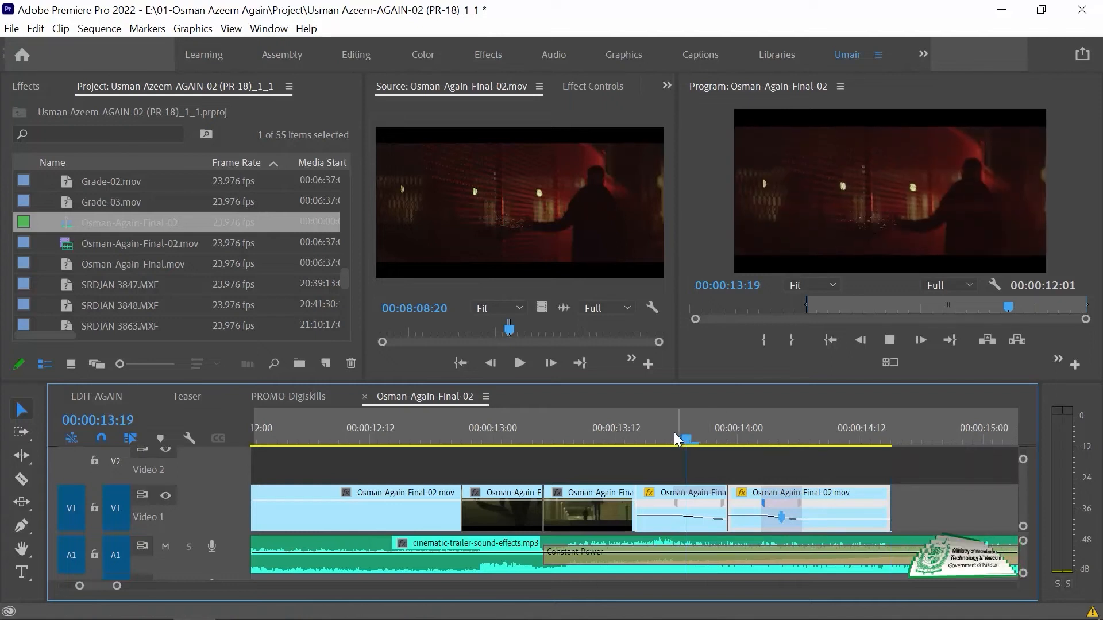
key("space")
key("space")
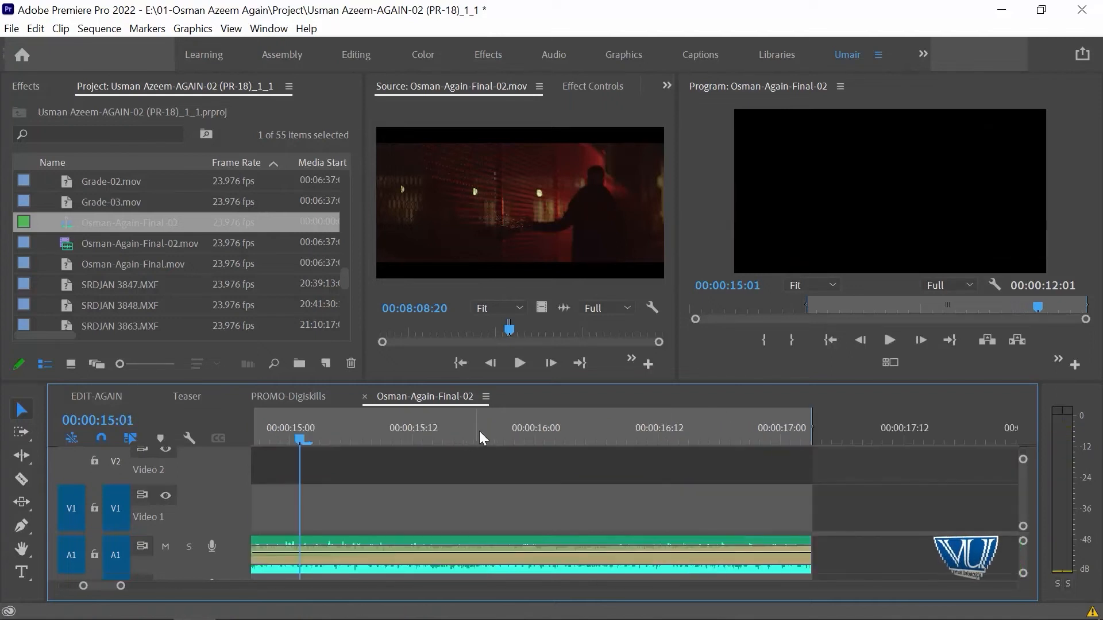
key("minus")
key("minus")
left_click(442, 432)
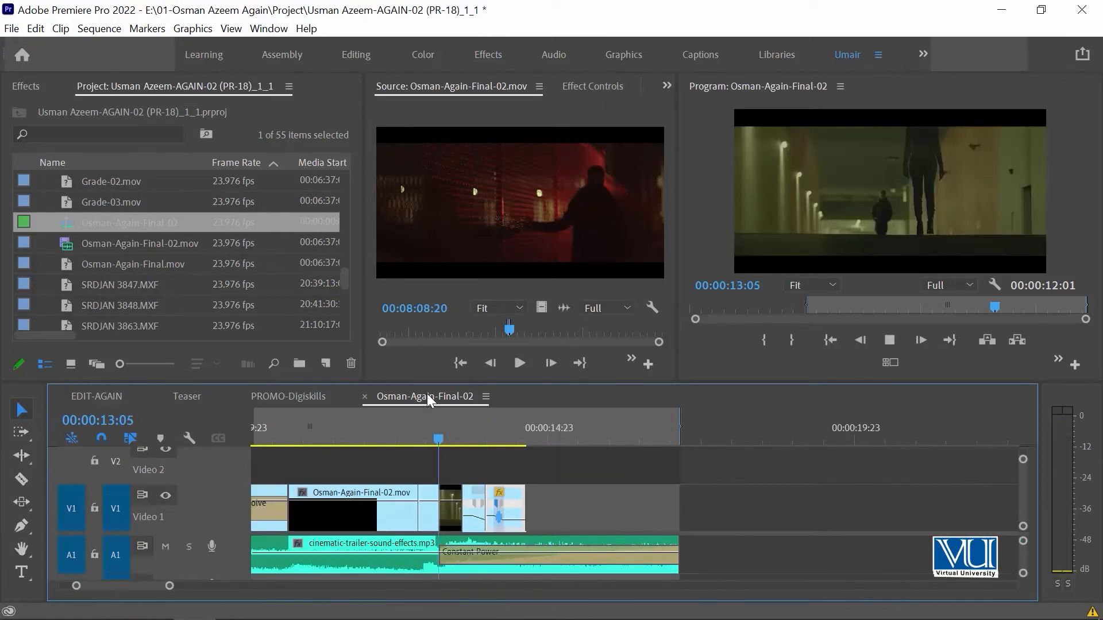
key("space")
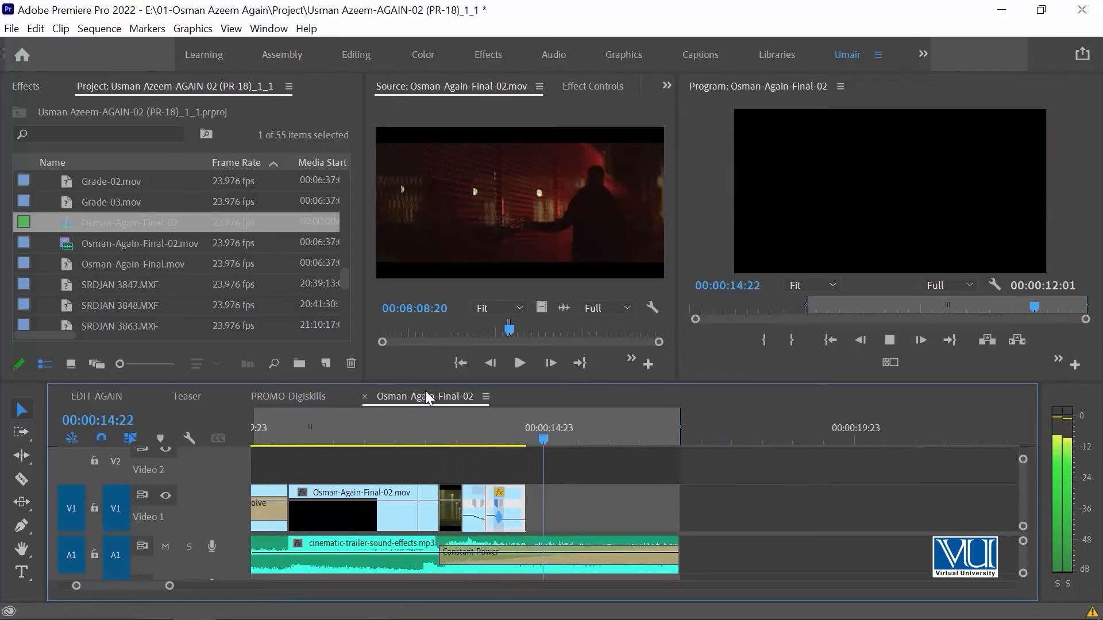
left_click(409, 432)
key("space")
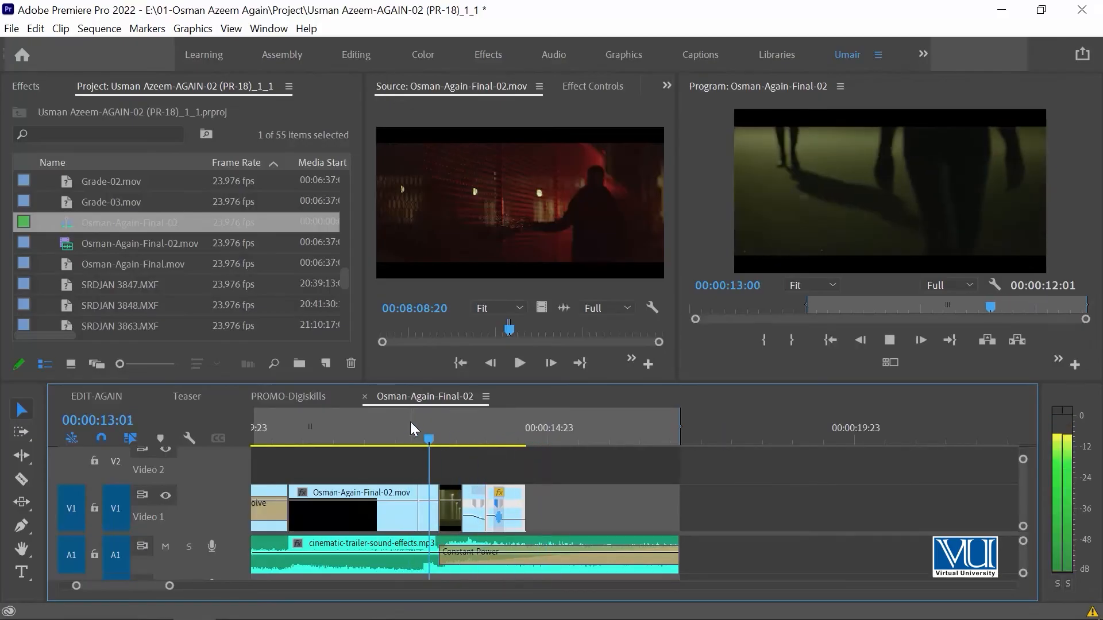
Step: Replay the closing shots from about 00:00:13:13 to judge the slow end of the fence shot
left_click(457, 420)
key("space")
left_click(462, 420)
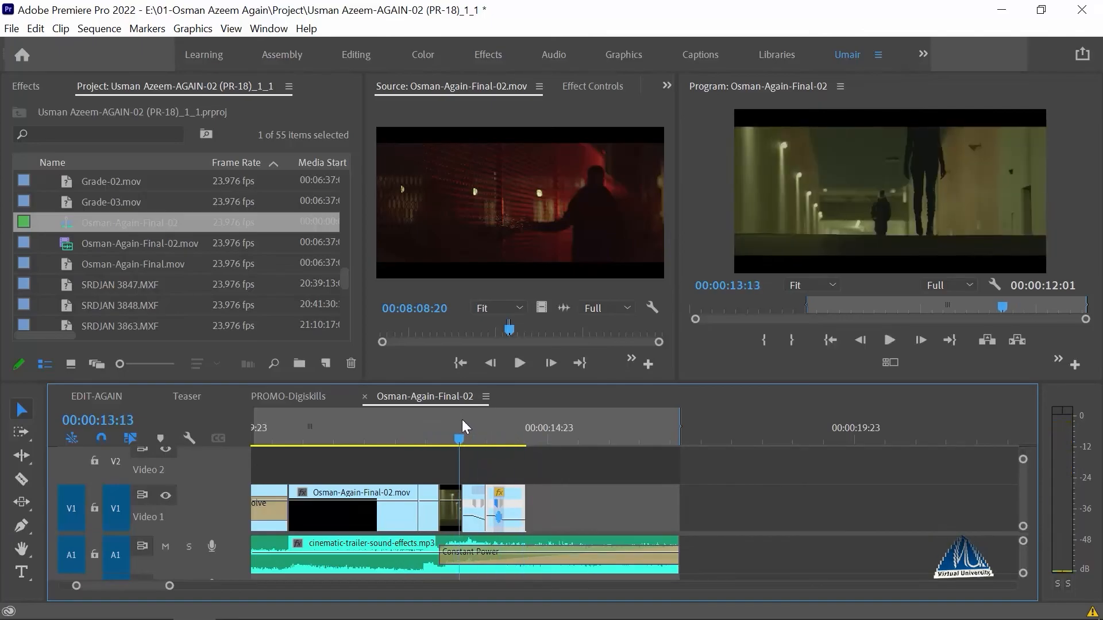
key("=")
key("space")
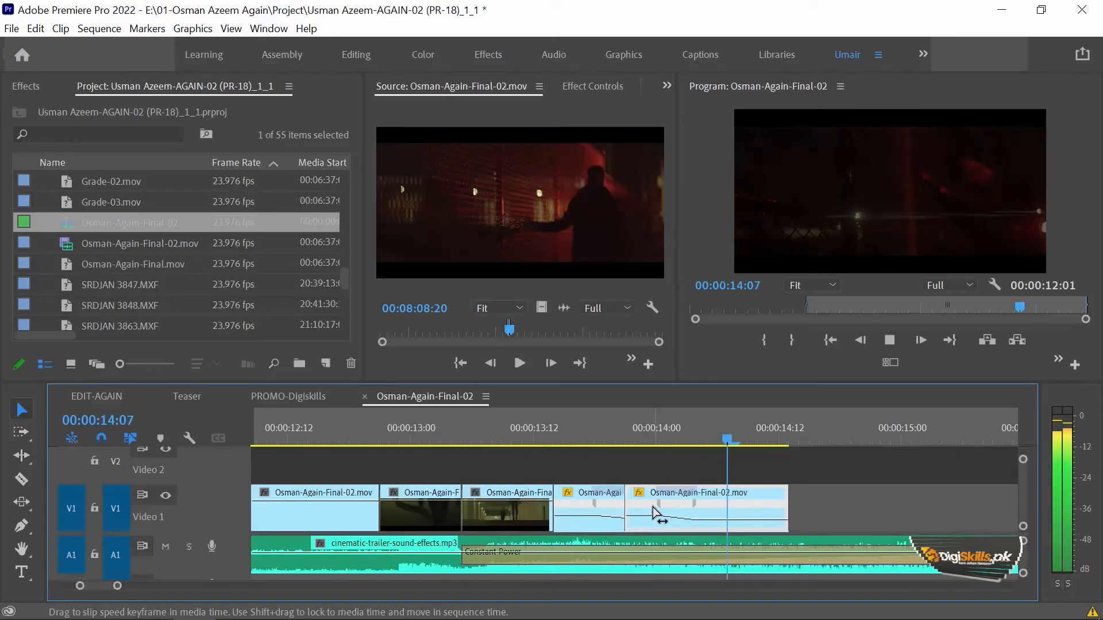
key("minus")
key("space")
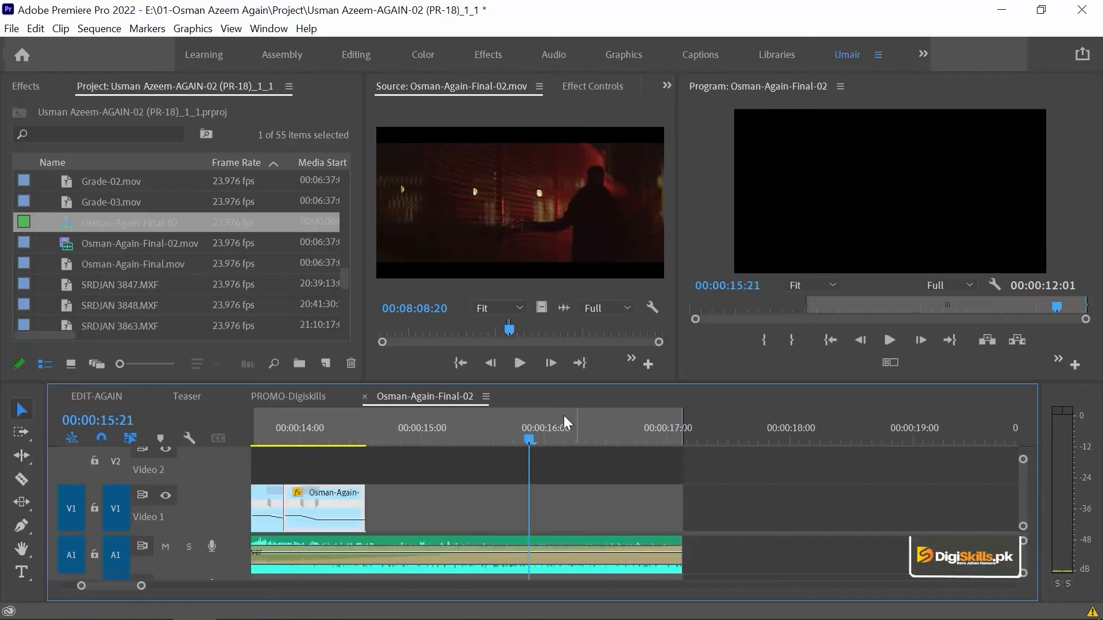
Step: Slow the part of the fence shot after its speed ramp to about 52% using its Time Remapping line
left_click_drag(360, 430, 331, 432)
key("=")
key("=")
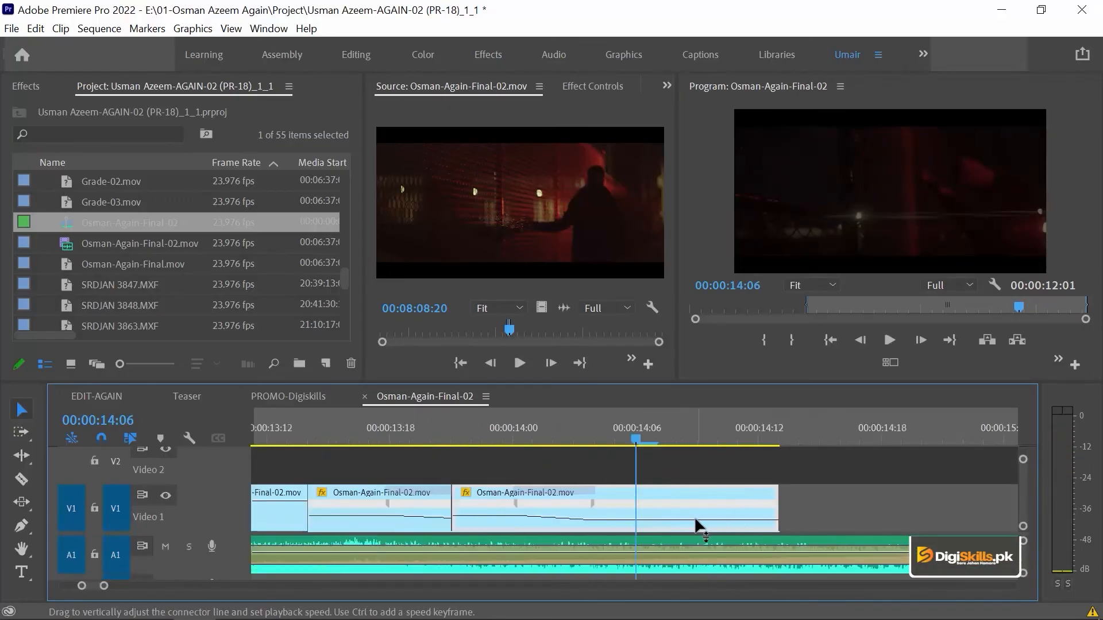
left_click_drag(694, 518, 695, 521)
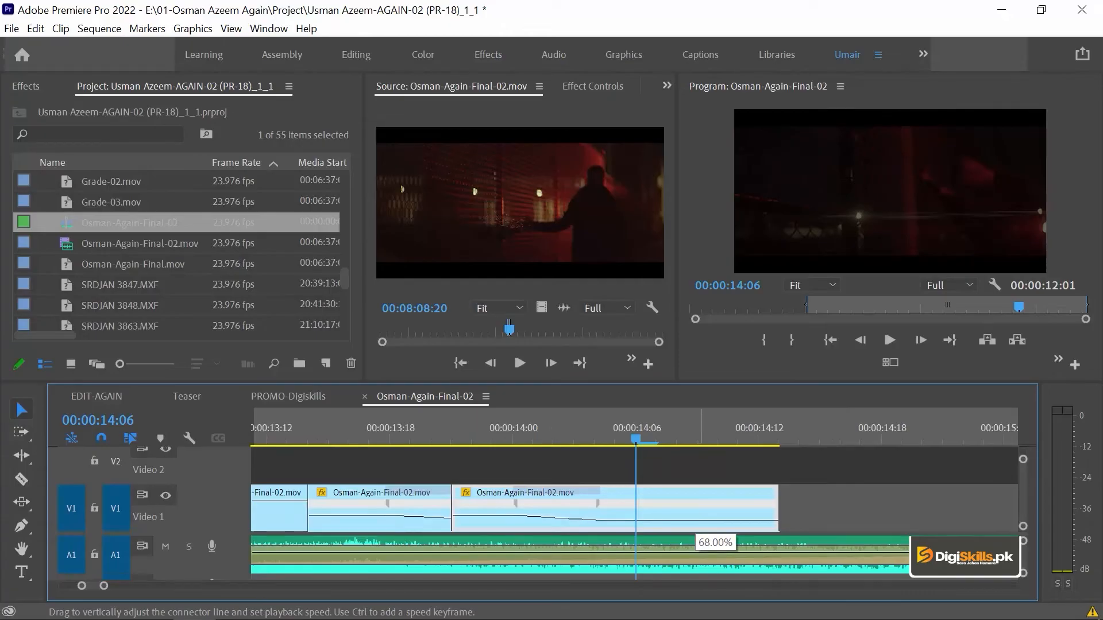
left_click_drag(695, 521, 695, 523)
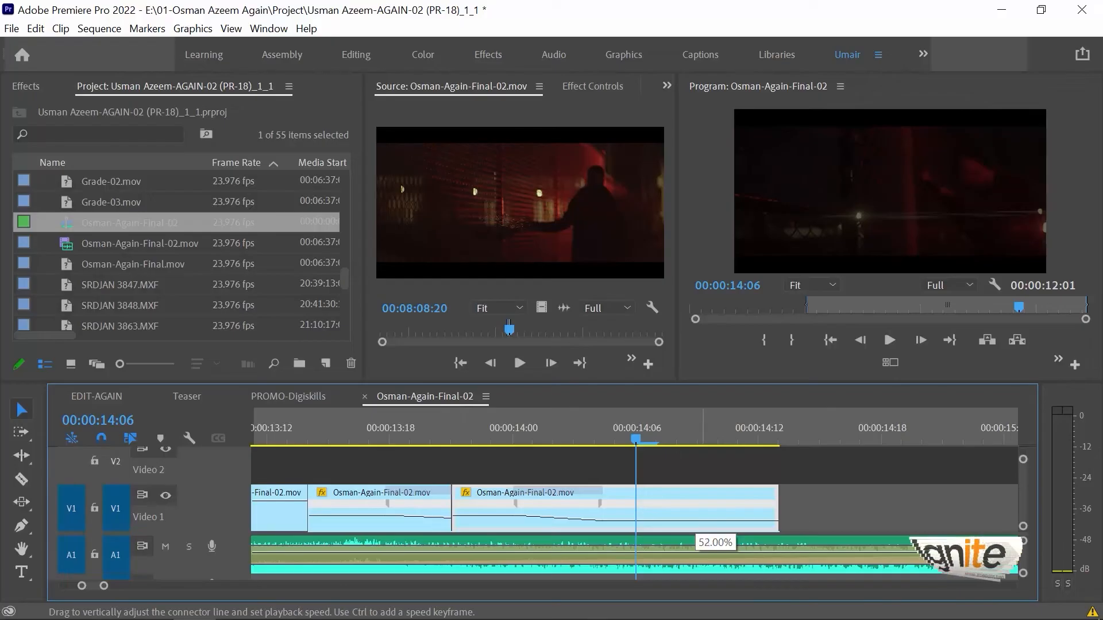
left_click_drag(704, 523, 704, 525)
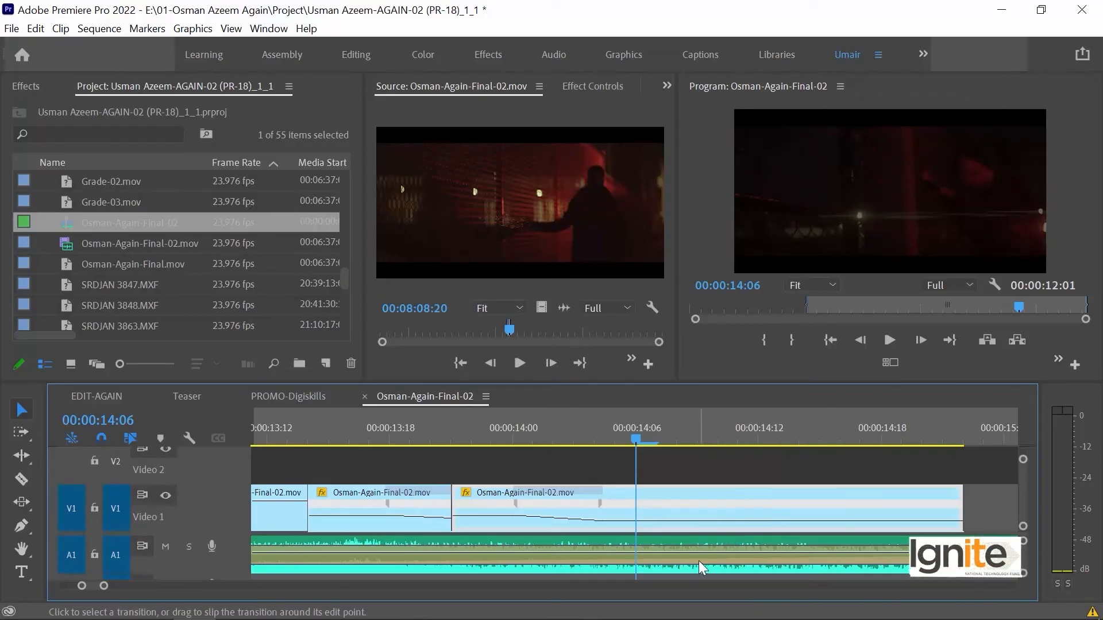
Step: Play the red-wall and fence shots to check the slowed ending against the music
left_click(470, 433)
key("space")
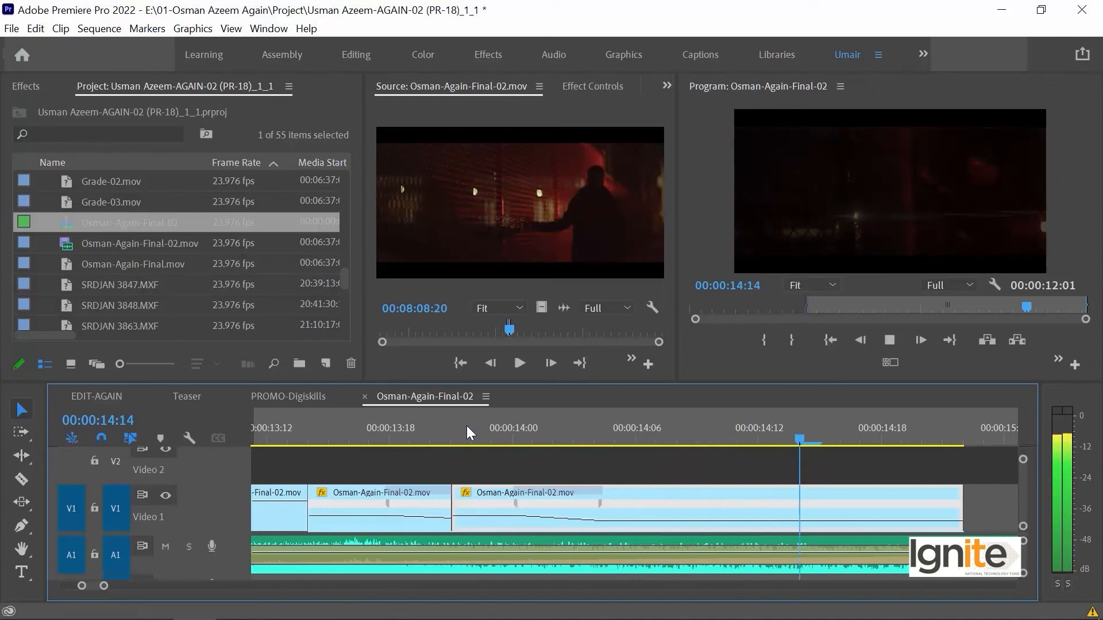
key("space")
key("minus")
key("Up")
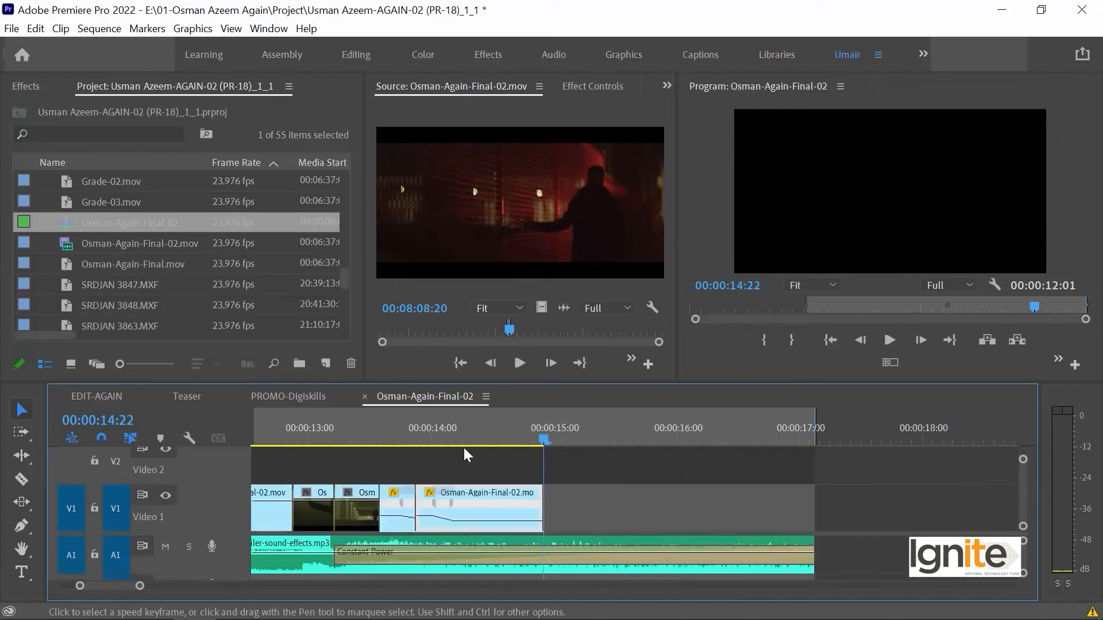
left_click(413, 438)
key("space")
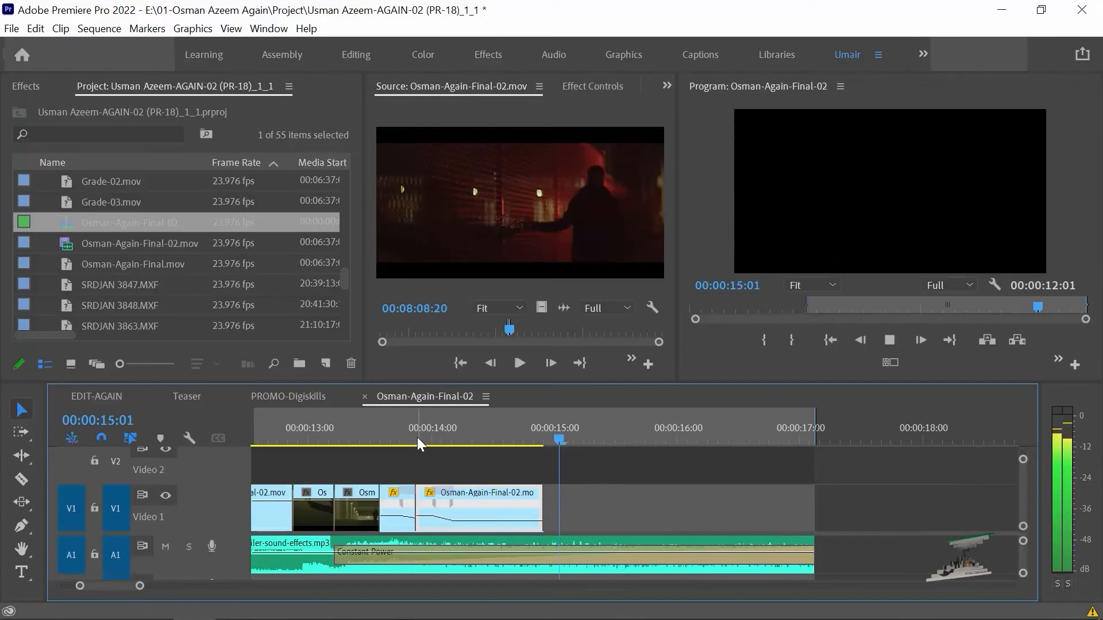
Step: Shift the fence shot's speed ramp slightly earlier so it ends at 00:00:14:02, and play the closing shots
left_click(442, 438)
key("equal")
key("equal")
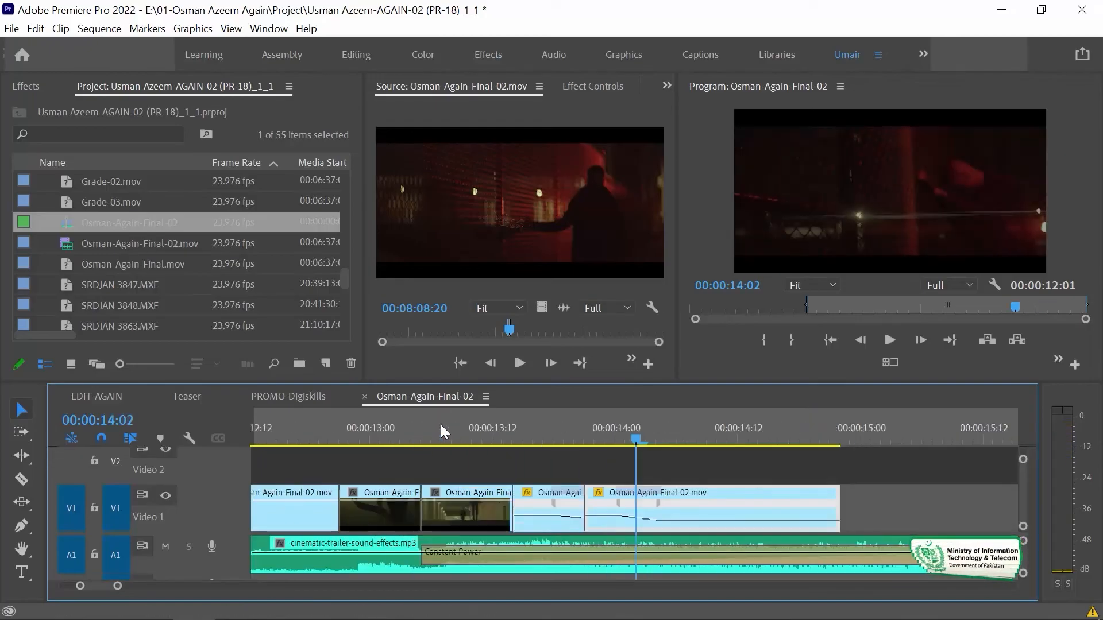
left_click_drag(618, 502, 617, 513)
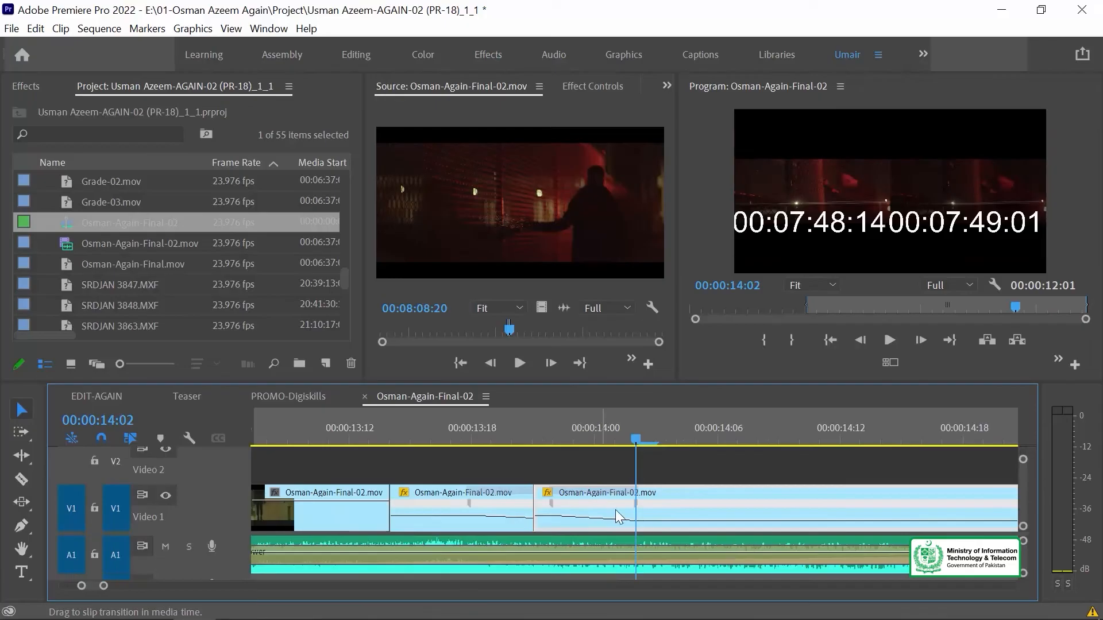
left_click_drag(560, 422, 525, 423)
key("space")
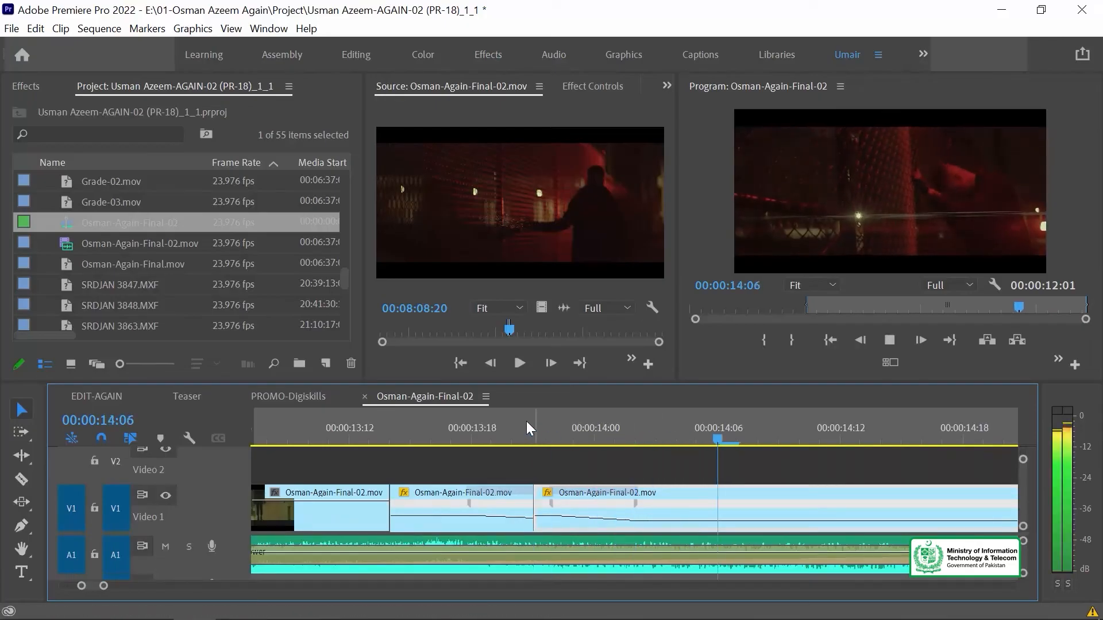
key("minus")
key("minus")
key("minus")
key("minus")
key("minus")
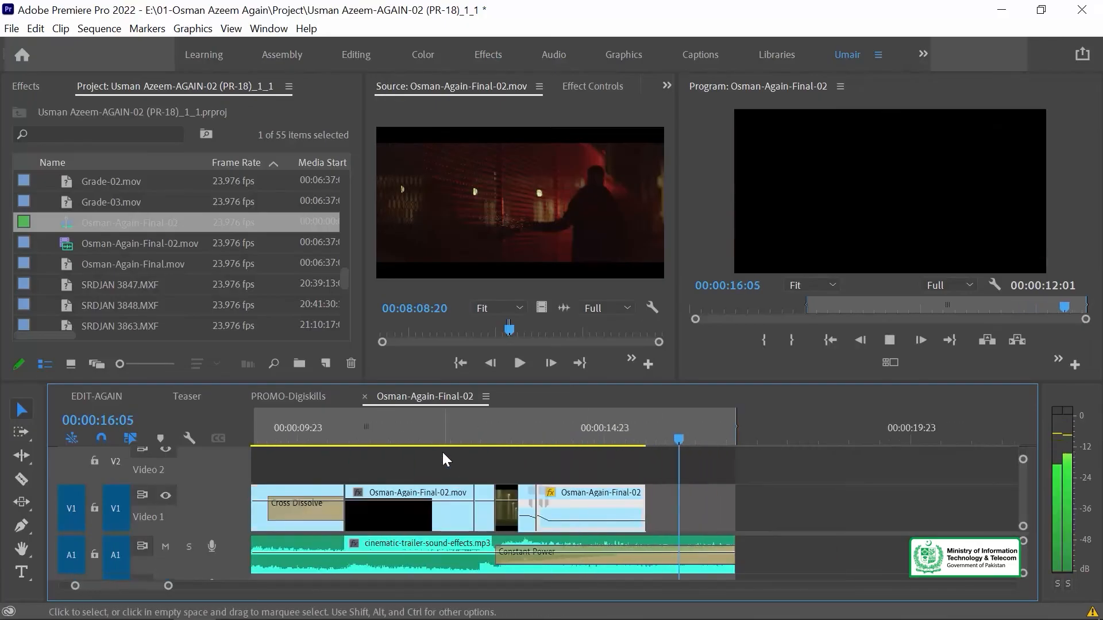
left_click(498, 435)
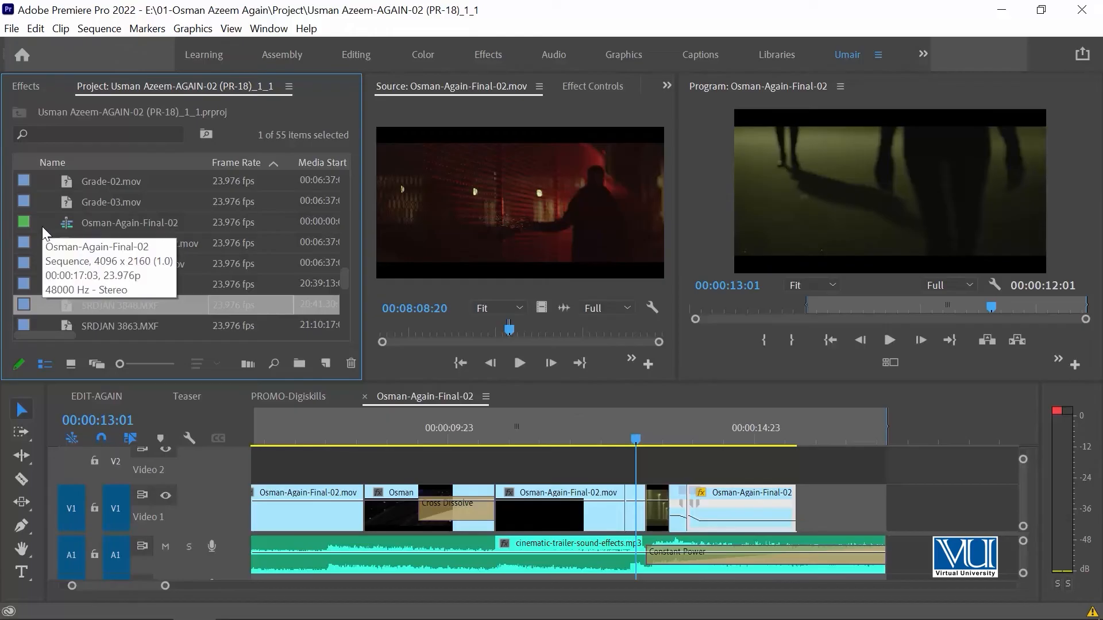
Step: Start a media import and browse to the flashes folder on the One Touch (E:) drive
key("ctrl+i")
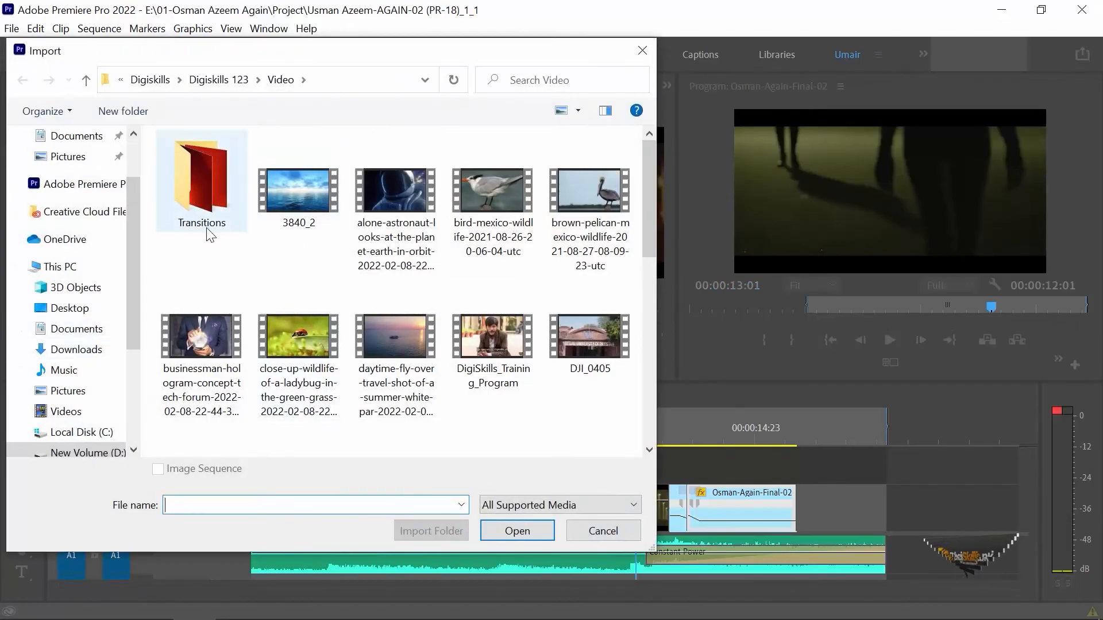
scroll(130, 337, "down", 2)
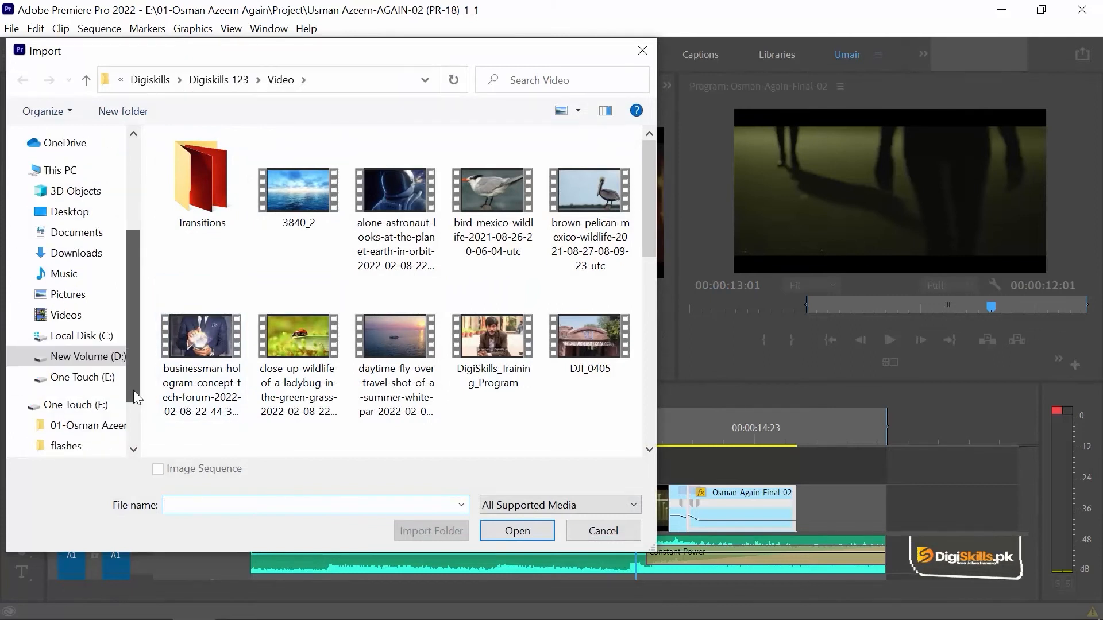
left_click(74, 405)
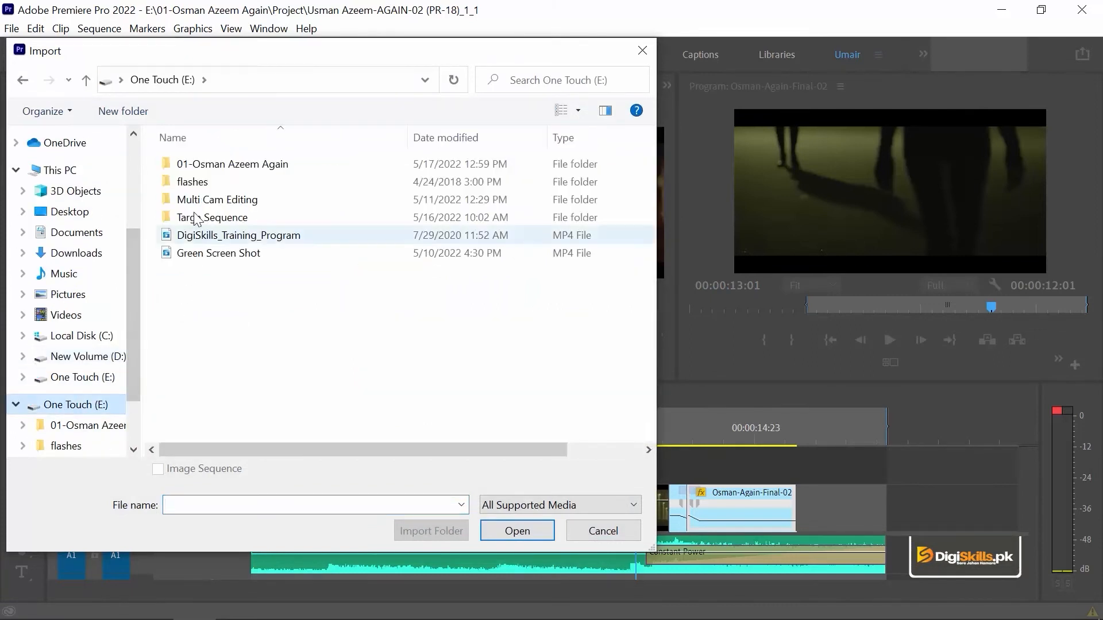
double_click(189, 185)
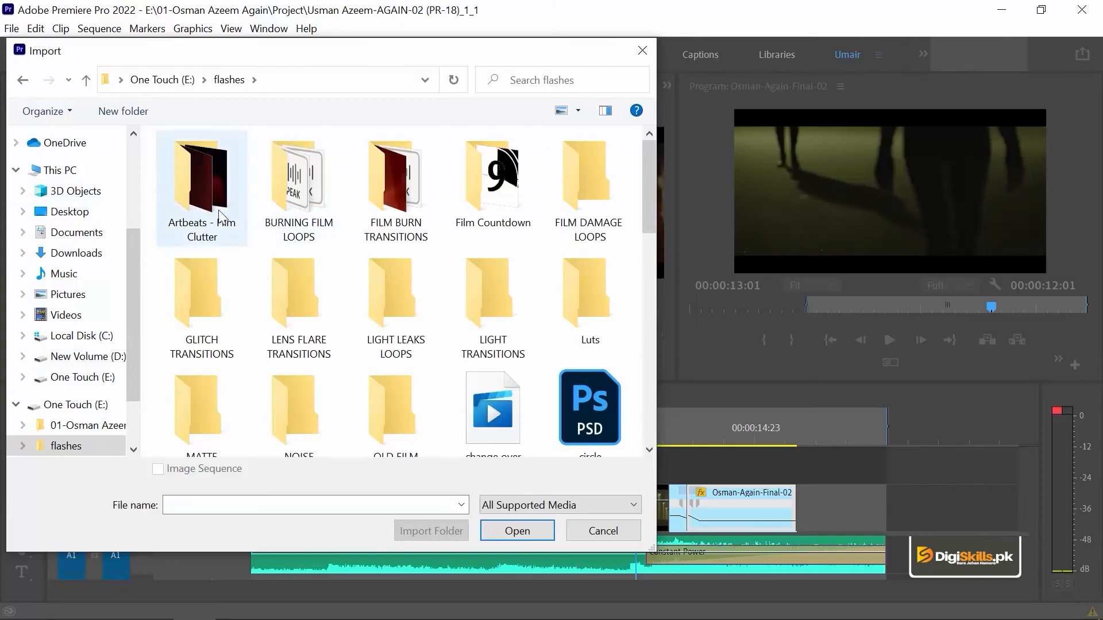
left_click(395, 304)
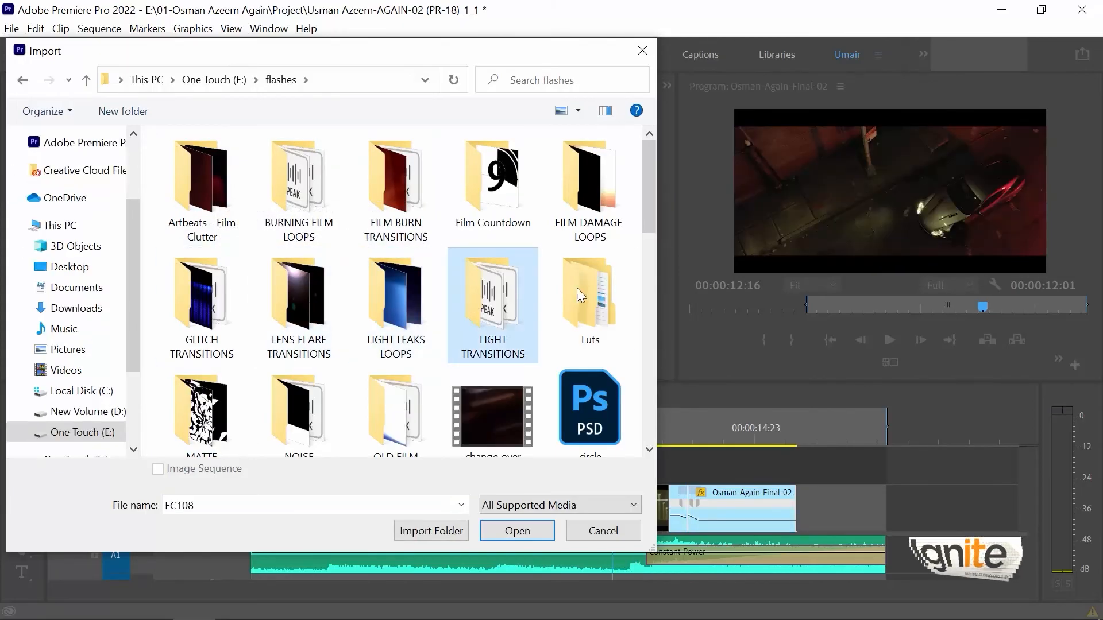
Step: Look through the transition folders in flashes and import the clip VPP_B10 from GLITCH TRANSITIONS
left_click(592, 258)
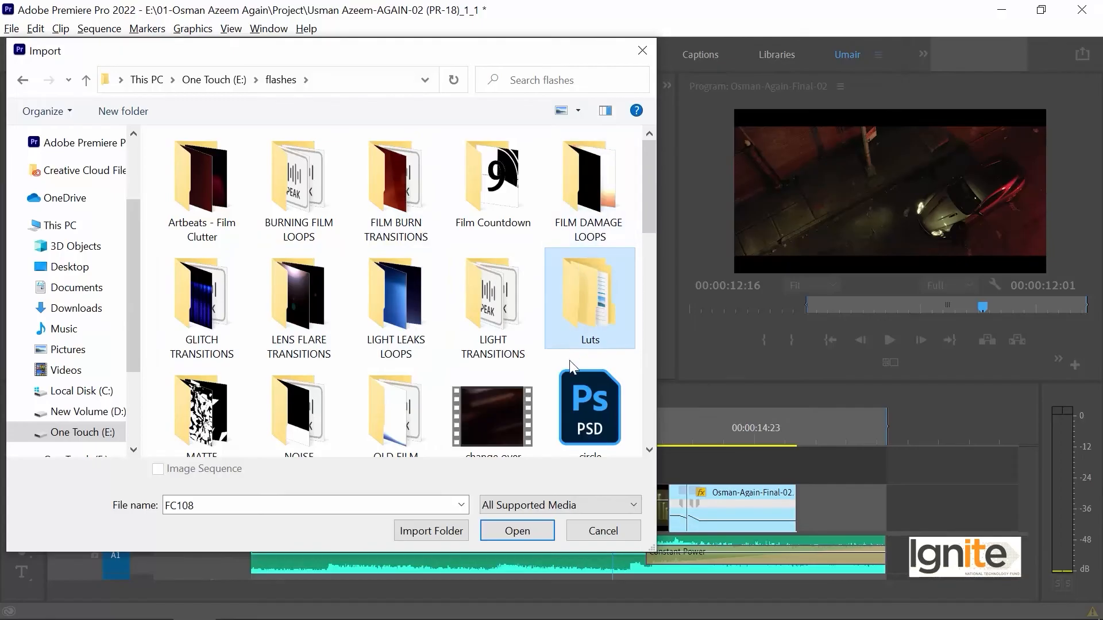
left_click(472, 407)
scroll(472, 412, "down", 3)
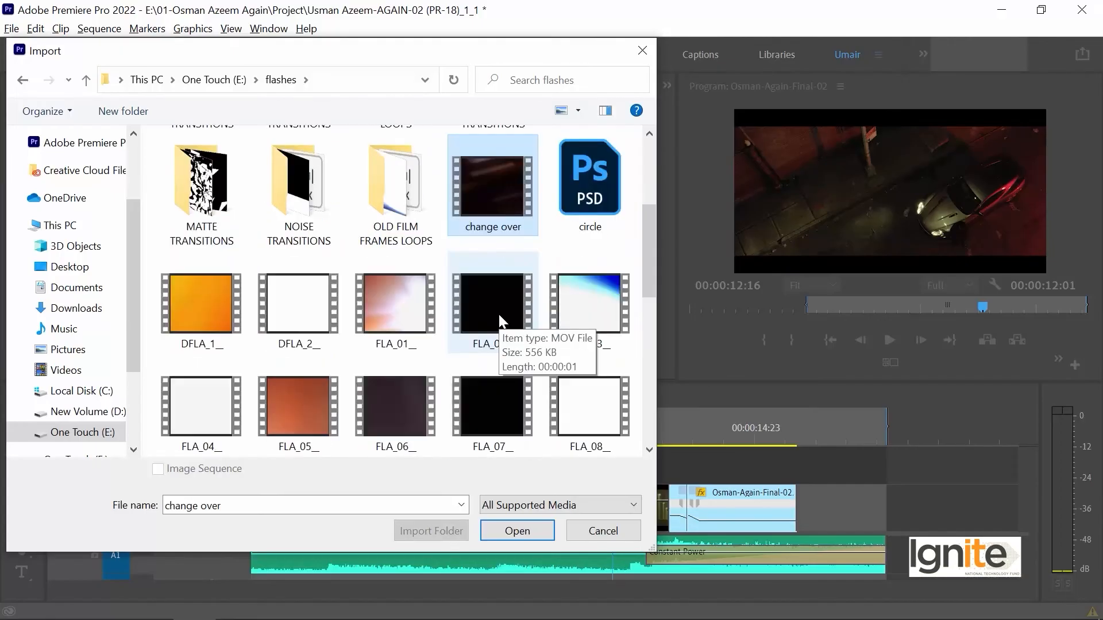
left_click(222, 208)
left_click(302, 206)
scroll(557, 336, "up", 3)
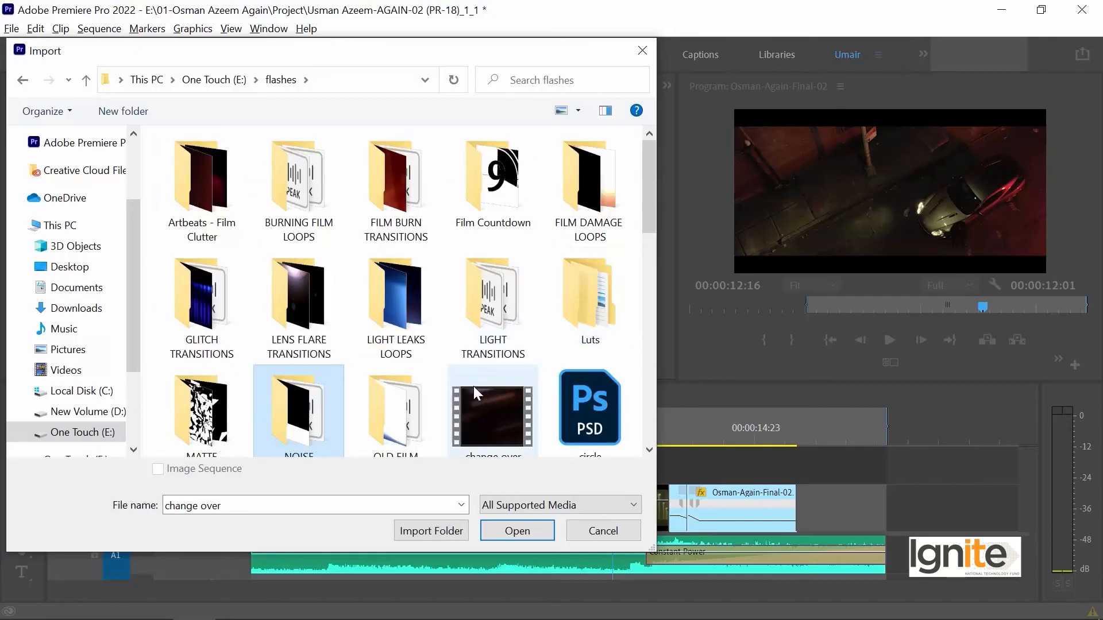
left_click(299, 305)
double_click(196, 298)
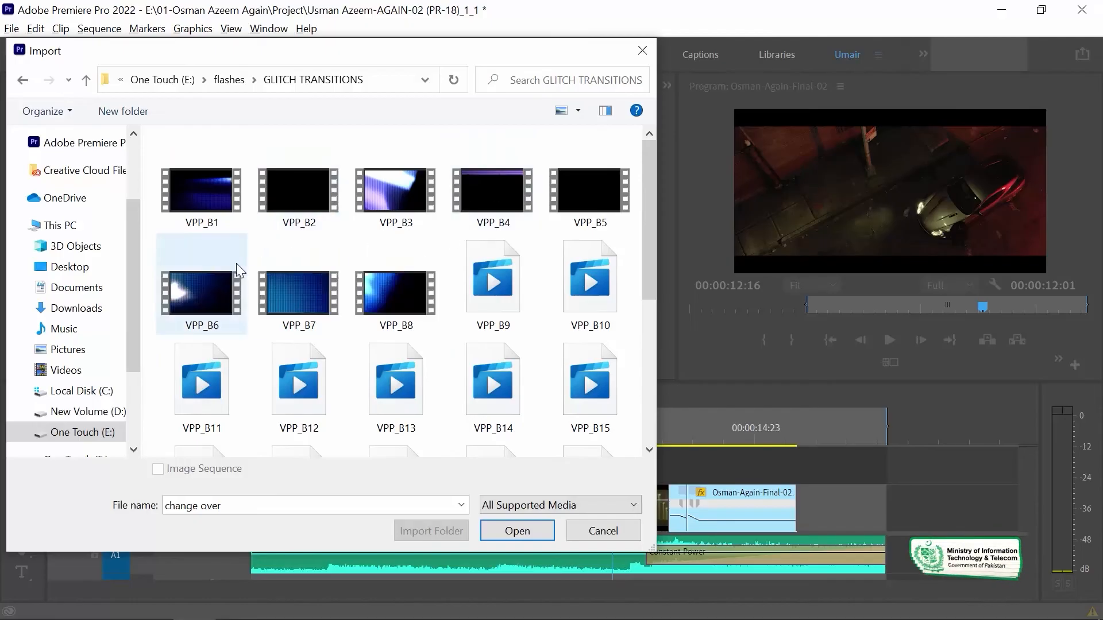
double_click(590, 291)
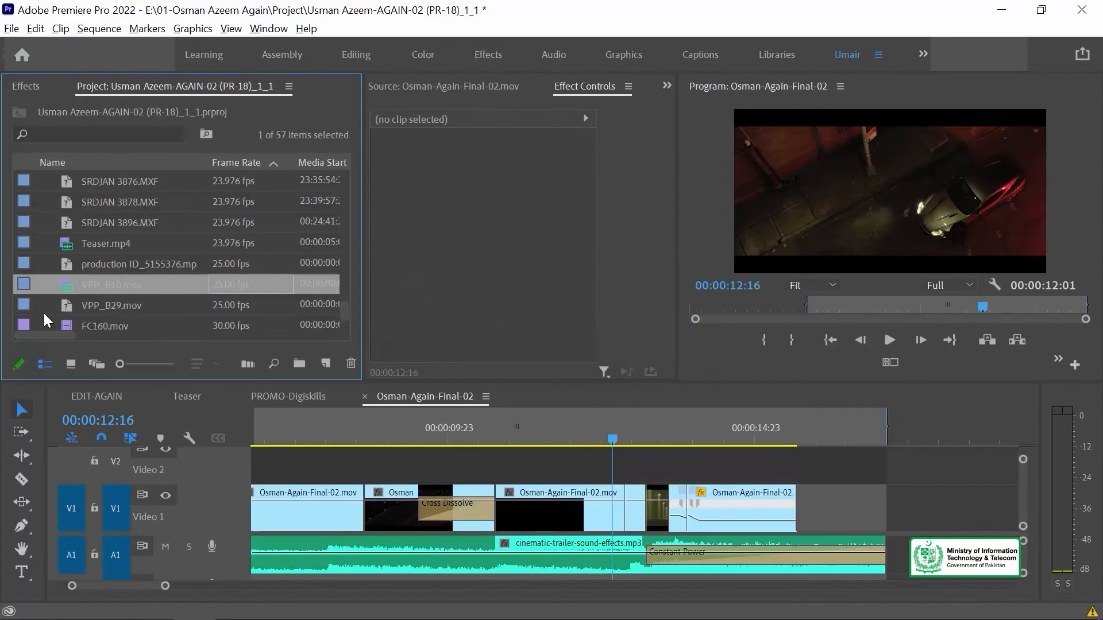
Step: Place VPP_B10.mov on Video 2 above the walking shots from about 00:00:12:21 and scale it uniformly to 218
left_click_drag(620, 404, 653, 460)
left_click(652, 441)
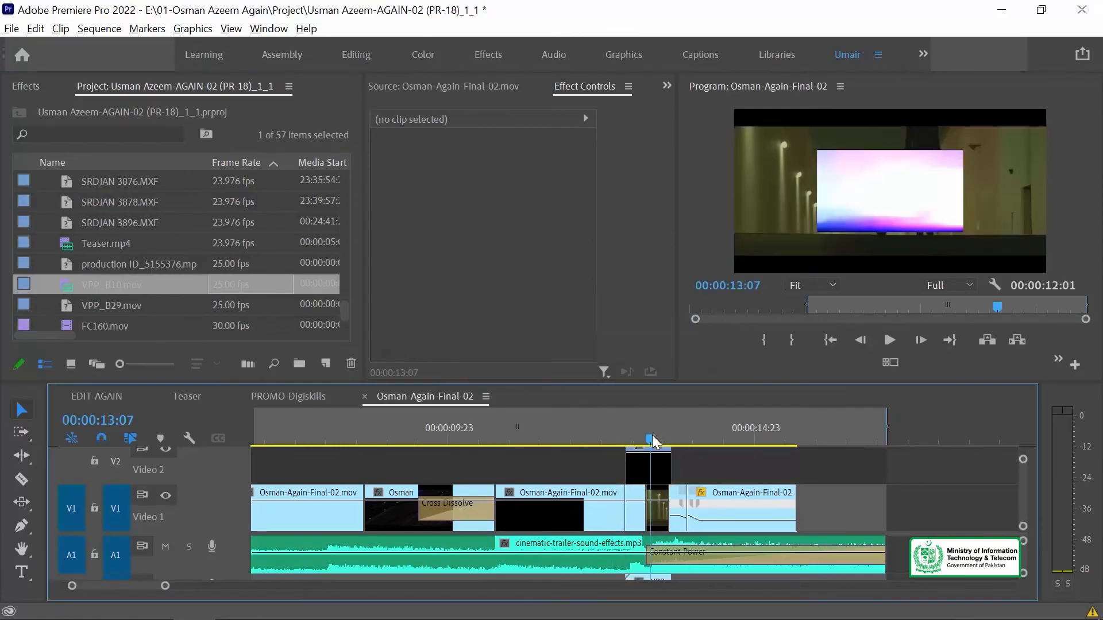
left_click(648, 478)
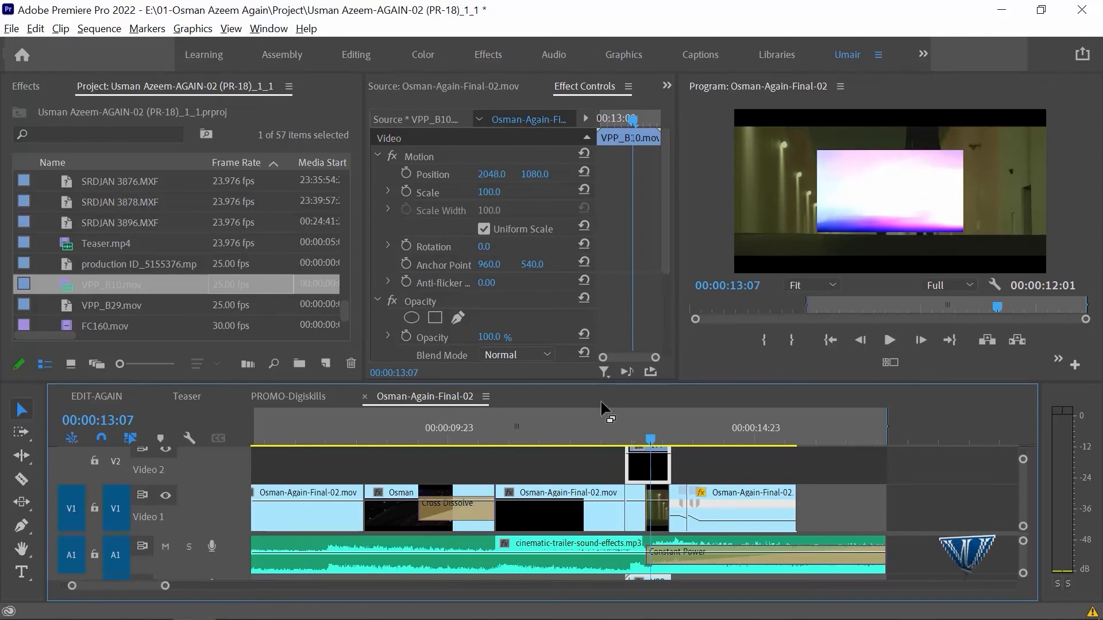
left_click_drag(489, 192, 520, 192)
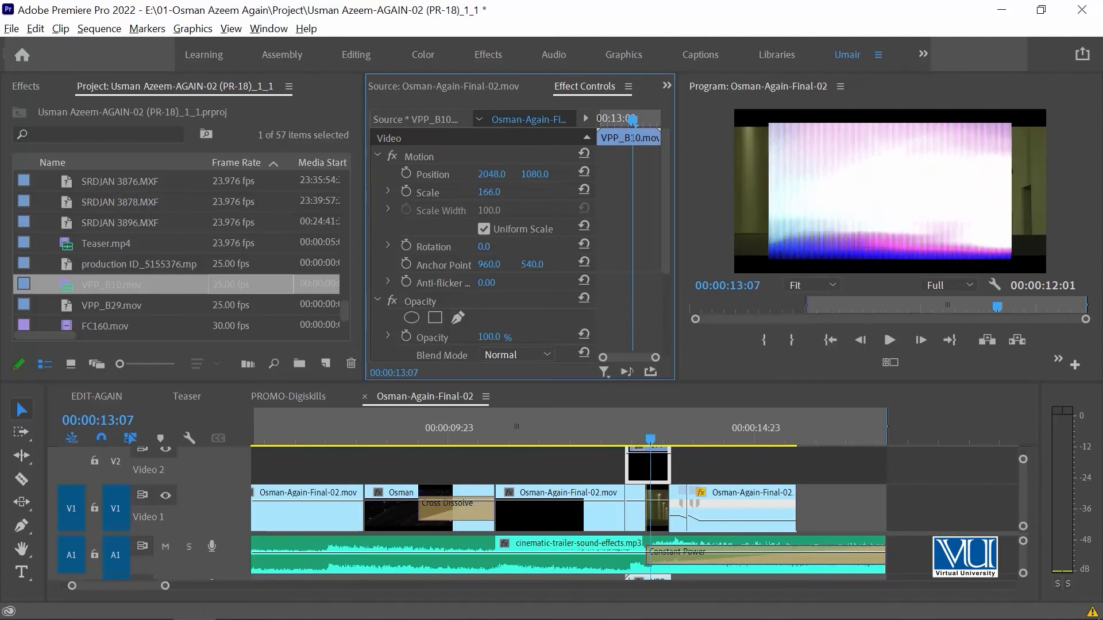
left_click(484, 229)
left_click_drag(489, 192, 490, 192)
left_click(489, 230)
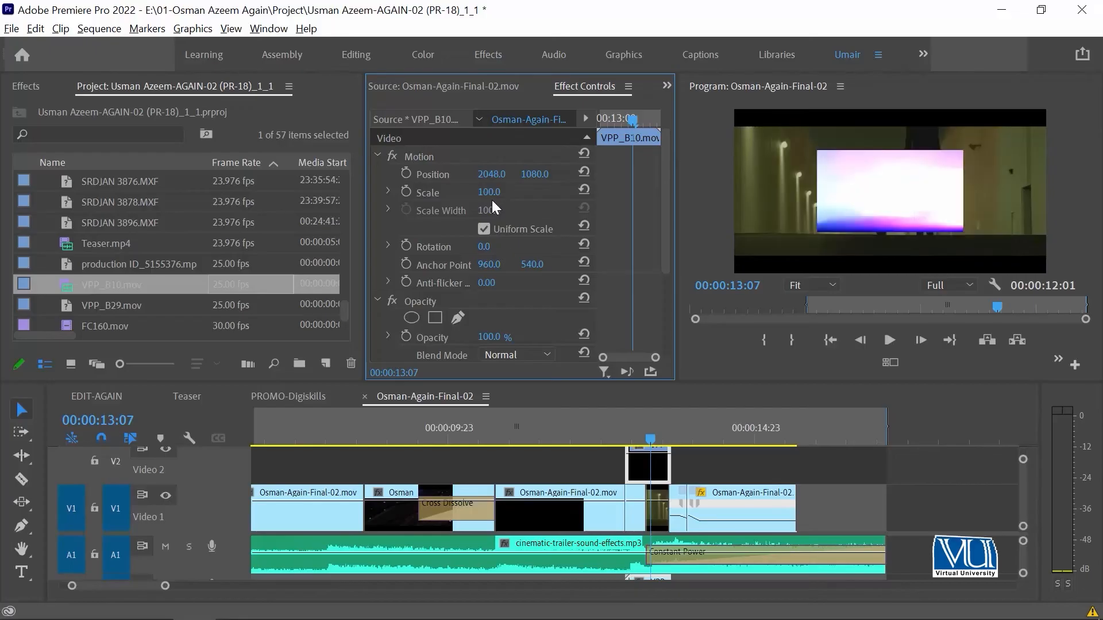
left_click_drag(489, 192, 545, 191)
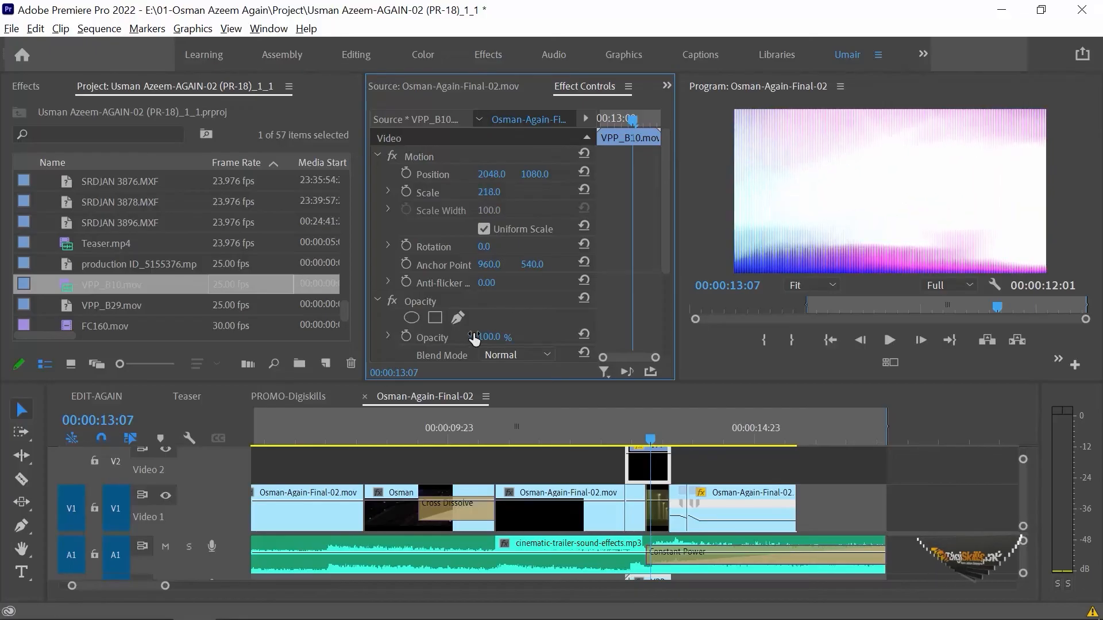
Step: Try the Overlay blend mode on VPP_B10.mov and preview it over the walking shot
left_click(513, 354)
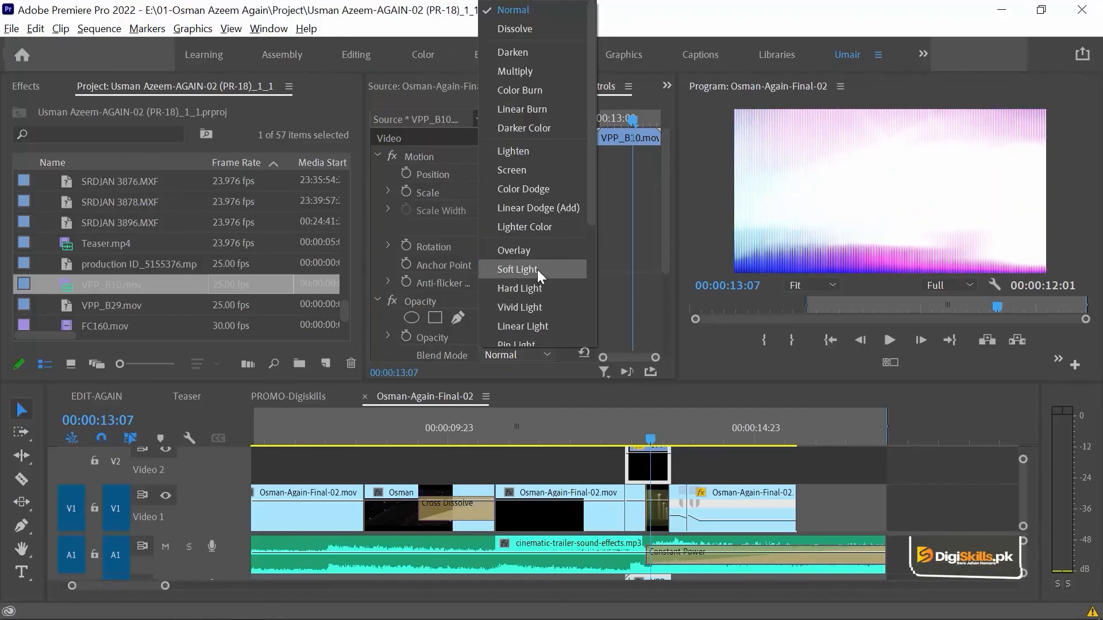
left_click(537, 256)
left_click_drag(655, 437, 640, 432)
Step: Set the blend mode of VPP_B10.mov to Screen and play the glitch over the walking shots
left_click(511, 354)
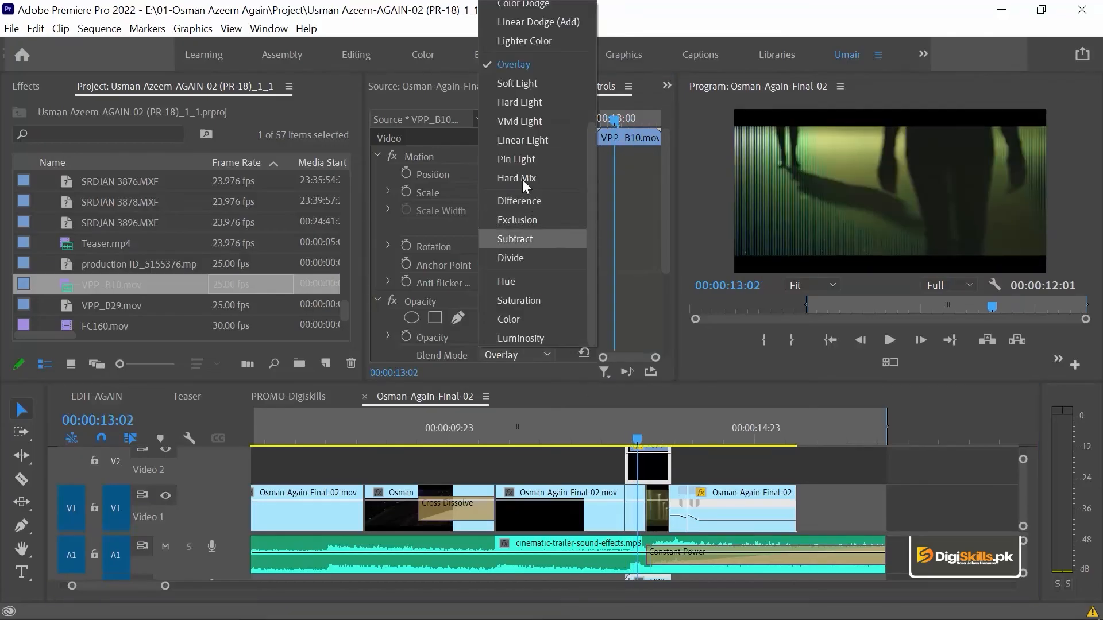
scroll(522, 113, "up", 3)
left_click(532, 168)
left_click(607, 430)
key("space")
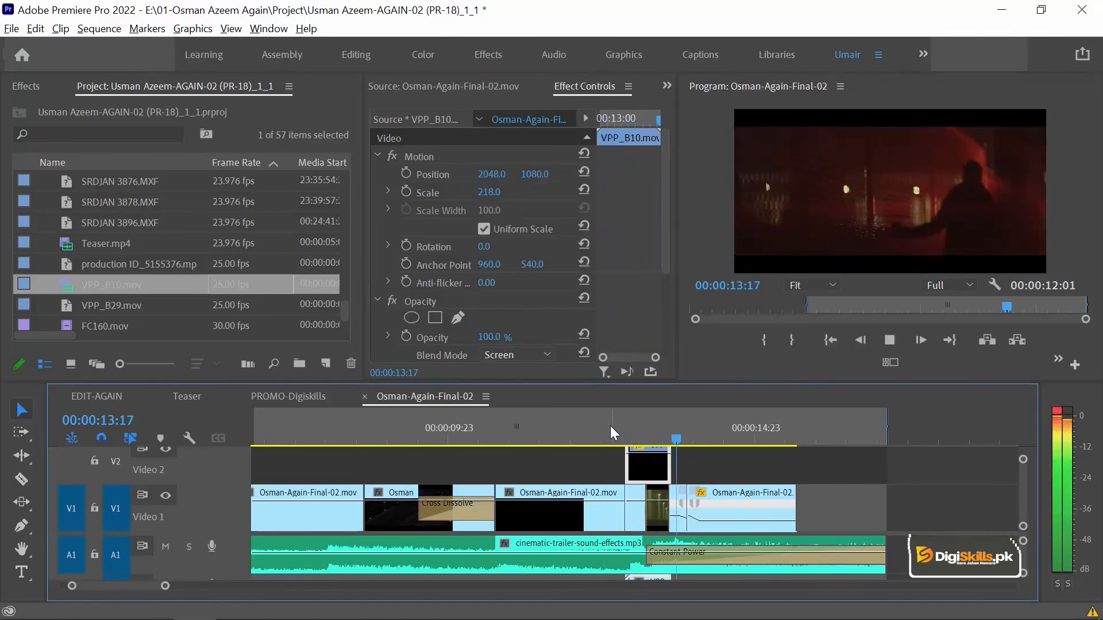
Step: Move VPP_B10.mov along Video 2 to start at about 00:00:13:08, over the cut to the red-wall shot, and play it
left_click(646, 426)
key("=")
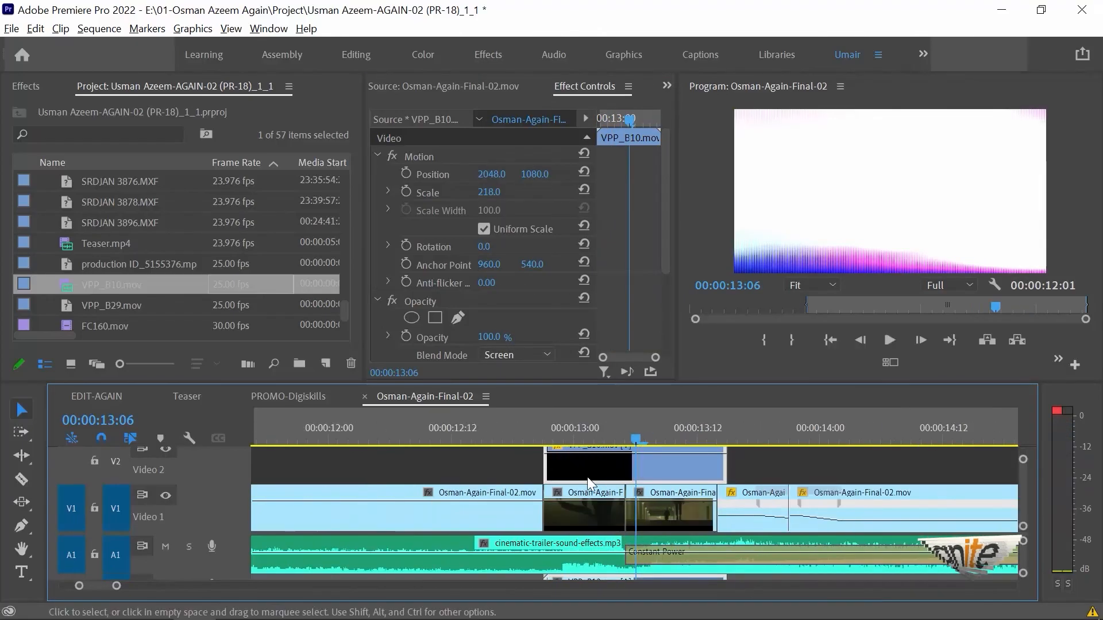
left_click_drag(587, 477, 699, 477)
key("space")
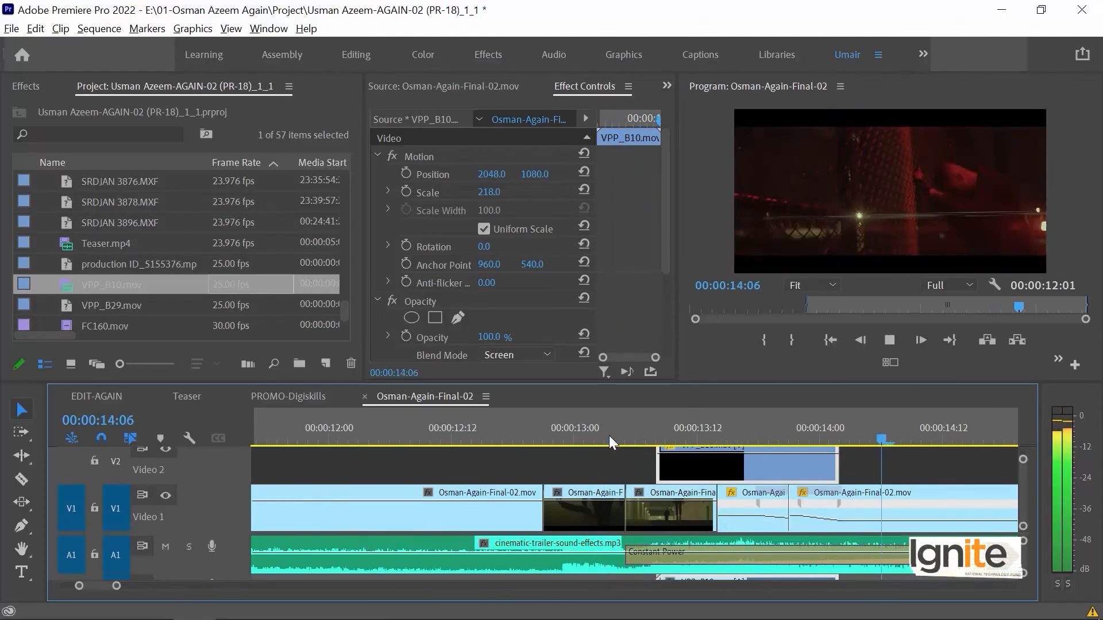
Step: Stop the preview and park the playhead at 00:00:13:15 on the VPP_B10.mov glitch
key("space")
key("-")
key("-")
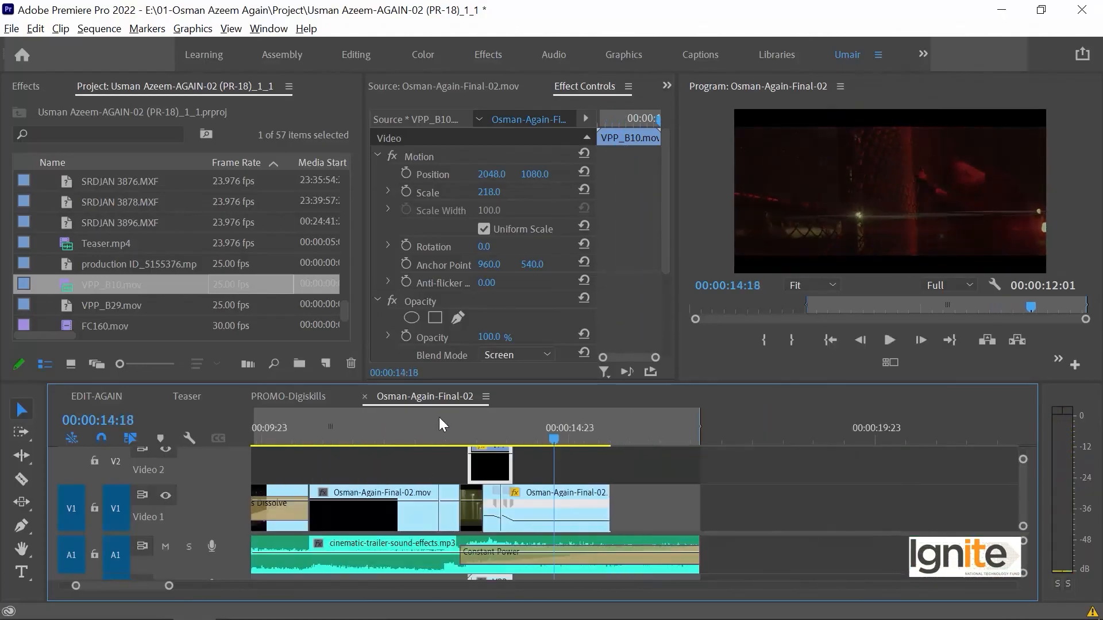
left_click(484, 430)
key("=")
Step: Import the _B36 clip from the NOISE TRANSITIONS folder inside the flashes folder
key("ctrl+i")
left_click(379, 298)
key("alt+Up")
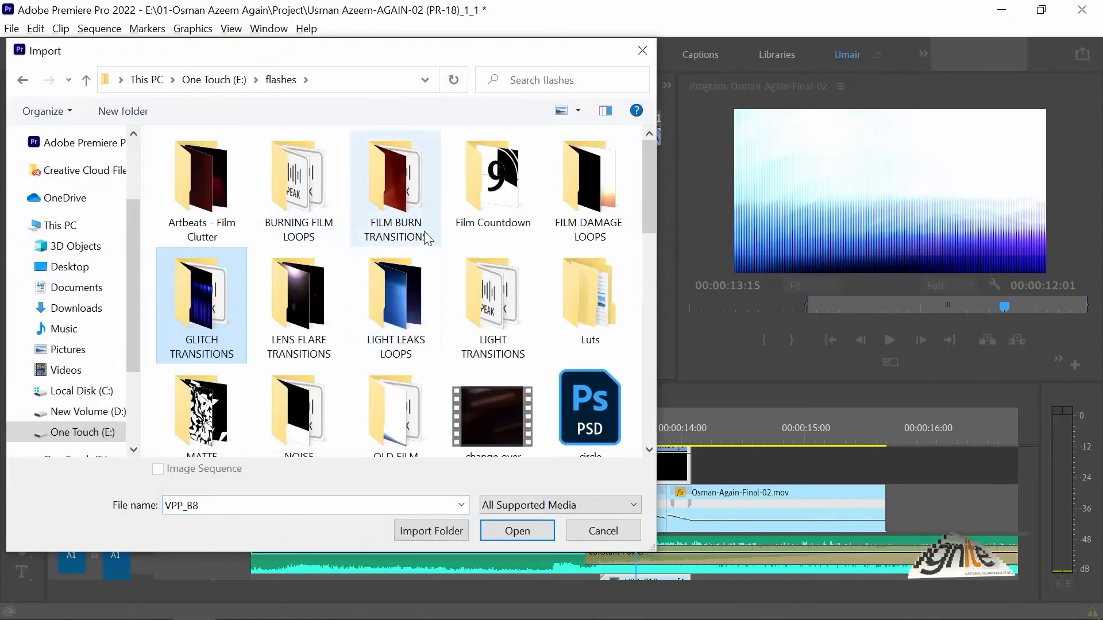
left_click(362, 304)
left_click(332, 311)
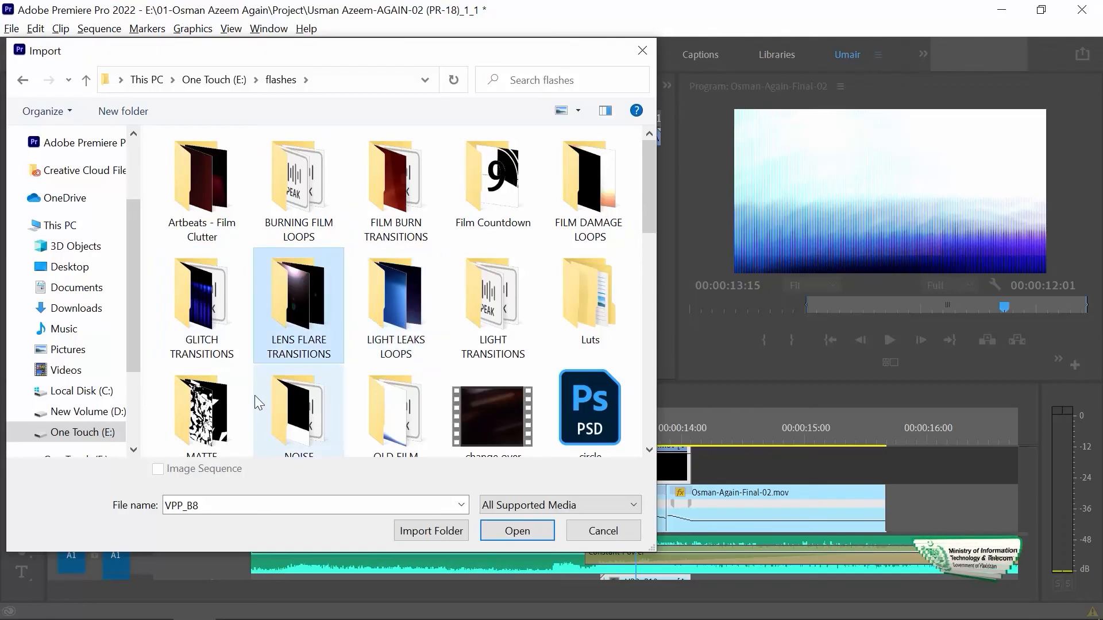
left_click(209, 306)
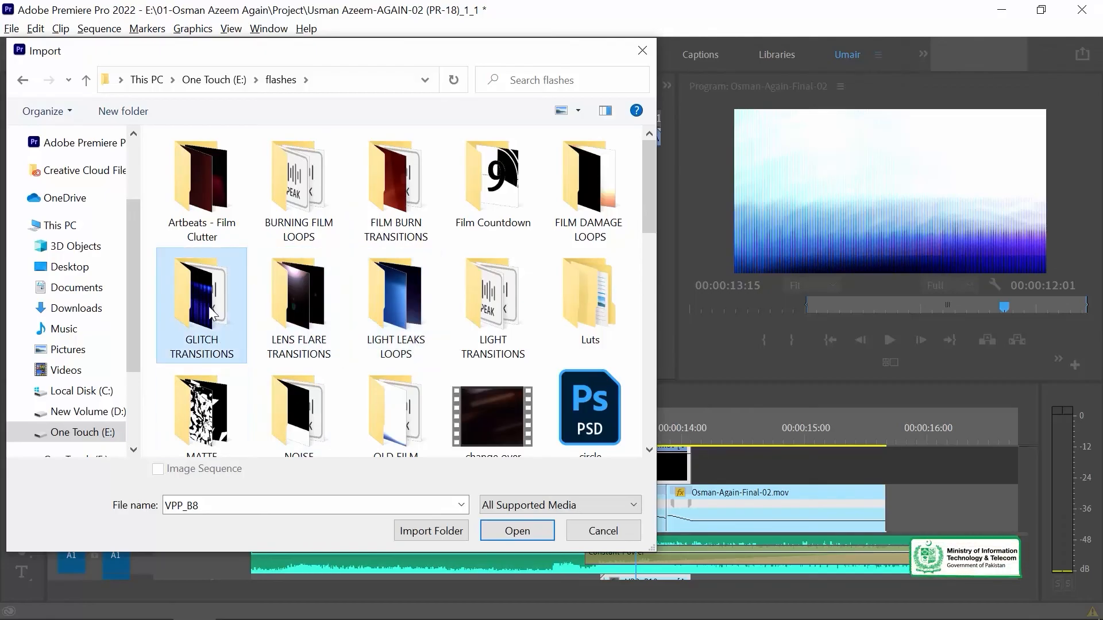
scroll(385, 307, "down", 1)
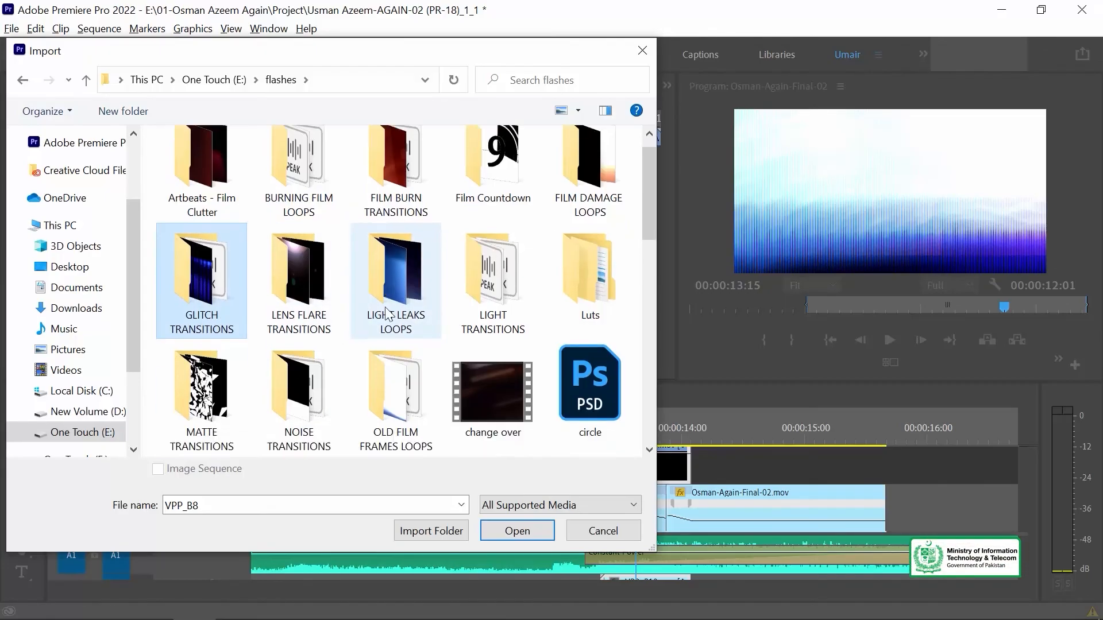
left_click(311, 392)
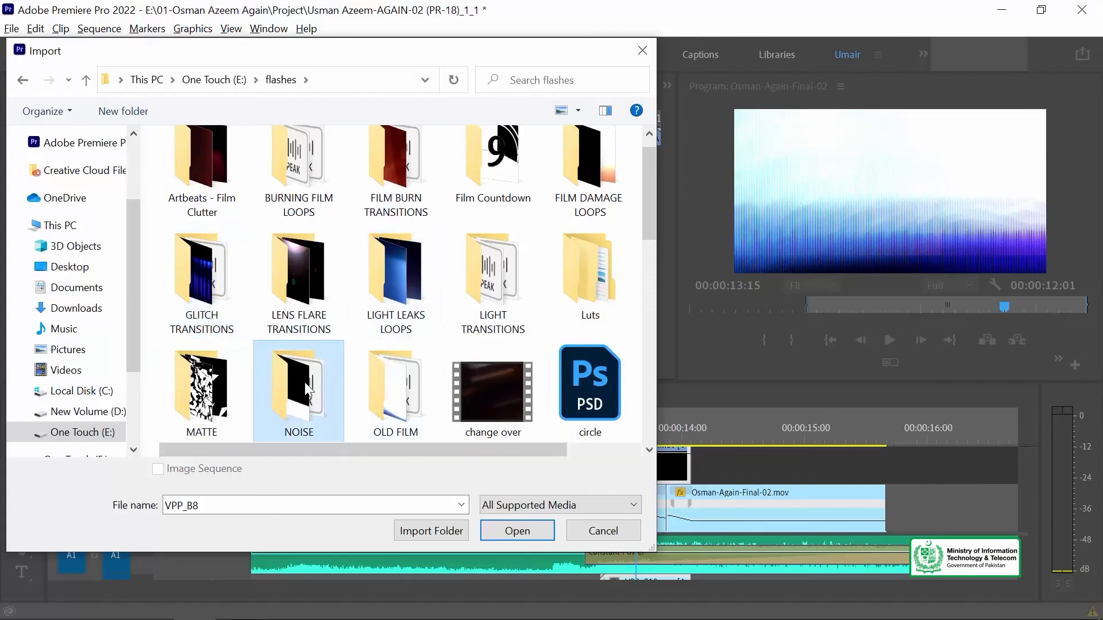
double_click(290, 395)
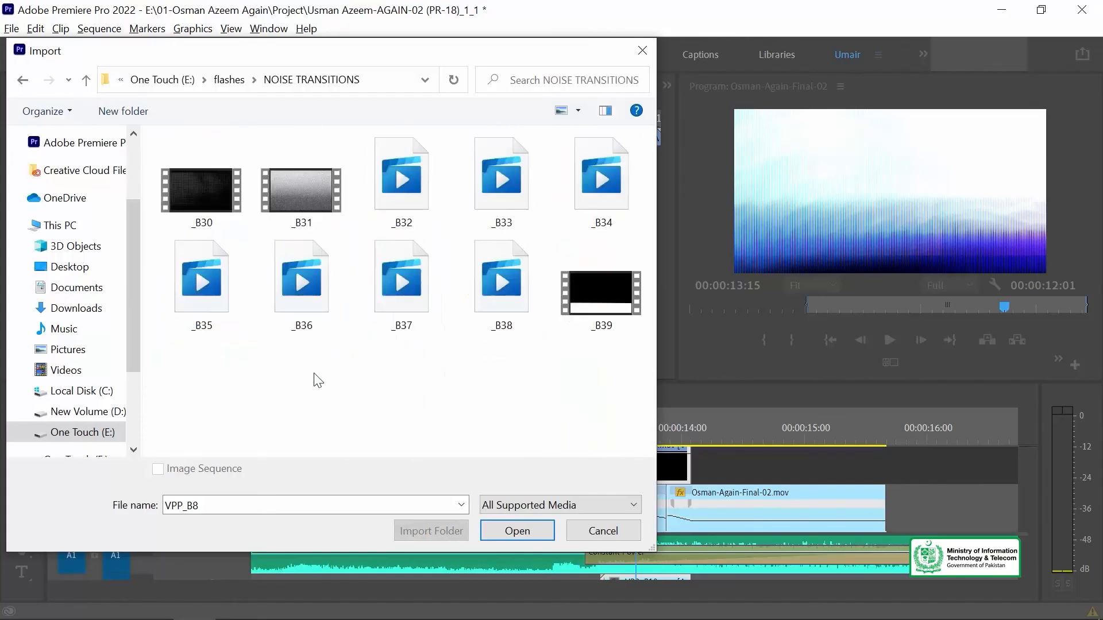
left_click(369, 287)
double_click(305, 290)
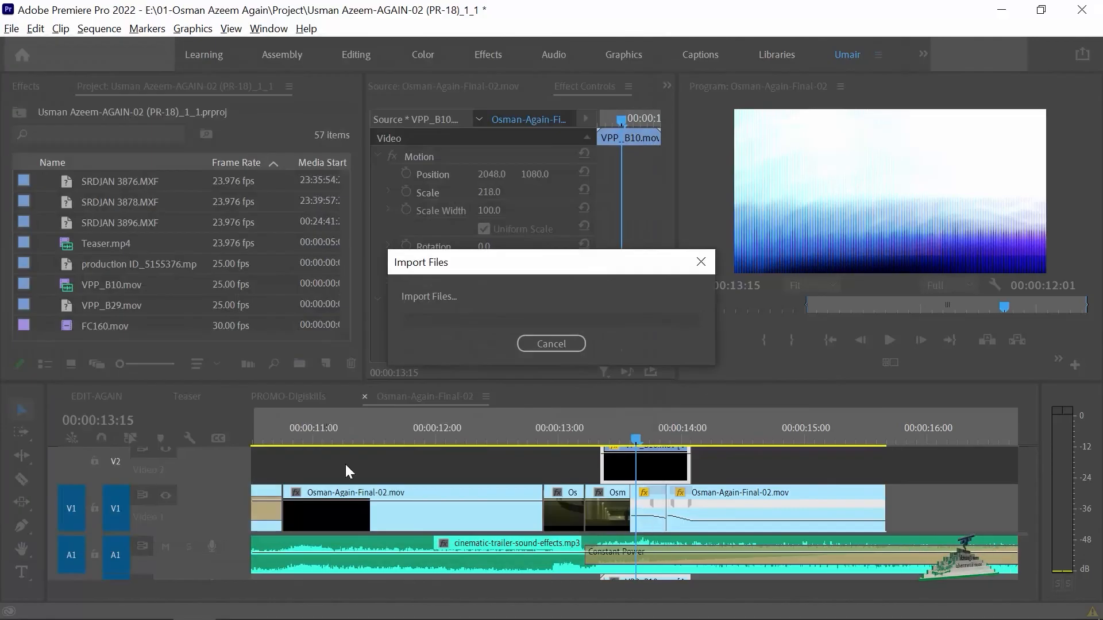
Step: Move VPP_B10.mov away to Video 1 at about 00:00:18:13 and place _B36.mov on Video 2 from about 00:00:13:06
left_click_drag(66, 268, 527, 479)
left_click_drag(543, 425, 574, 426)
key("minus")
left_click_drag(639, 471, 960, 488)
key("equal")
key("equal")
left_click_drag(639, 475, 773, 475)
Step: Set _B36.mov to the Screen blend mode, scale it uniformly to 212, and play it over the cut
left_click(541, 354)
left_click(511, 170)
left_click_drag(637, 432, 738, 432)
left_click_drag(490, 193, 610, 393)
left_click(670, 429)
key("space")
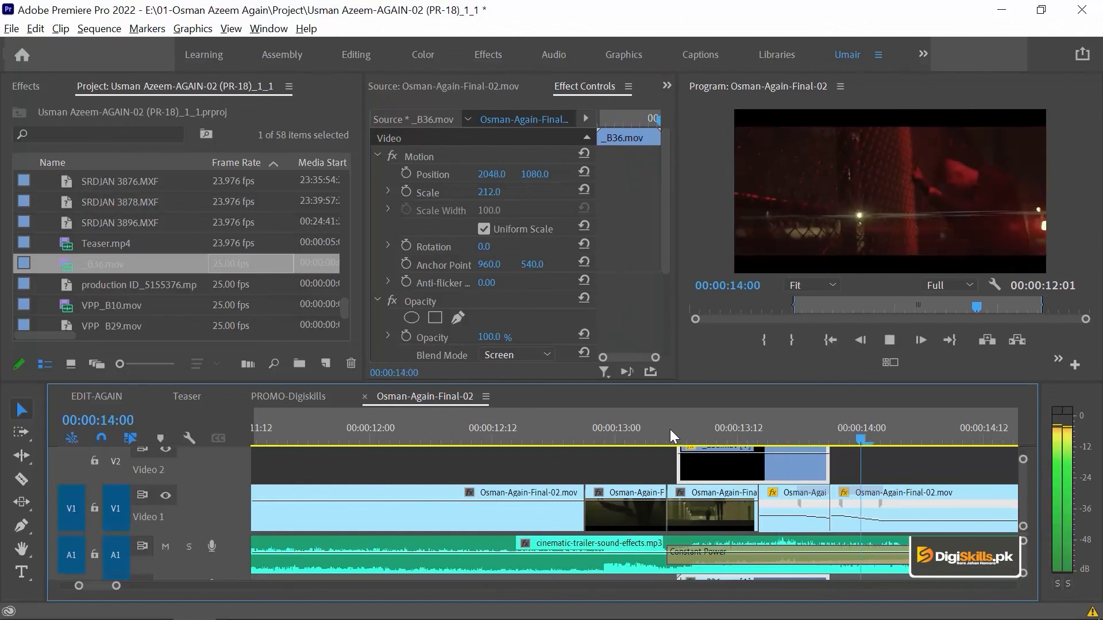
key("space")
Step: Lower the opacity of _B36.mov to 69 % and play the transition from 00:00:13:05
key("minus")
key("minus")
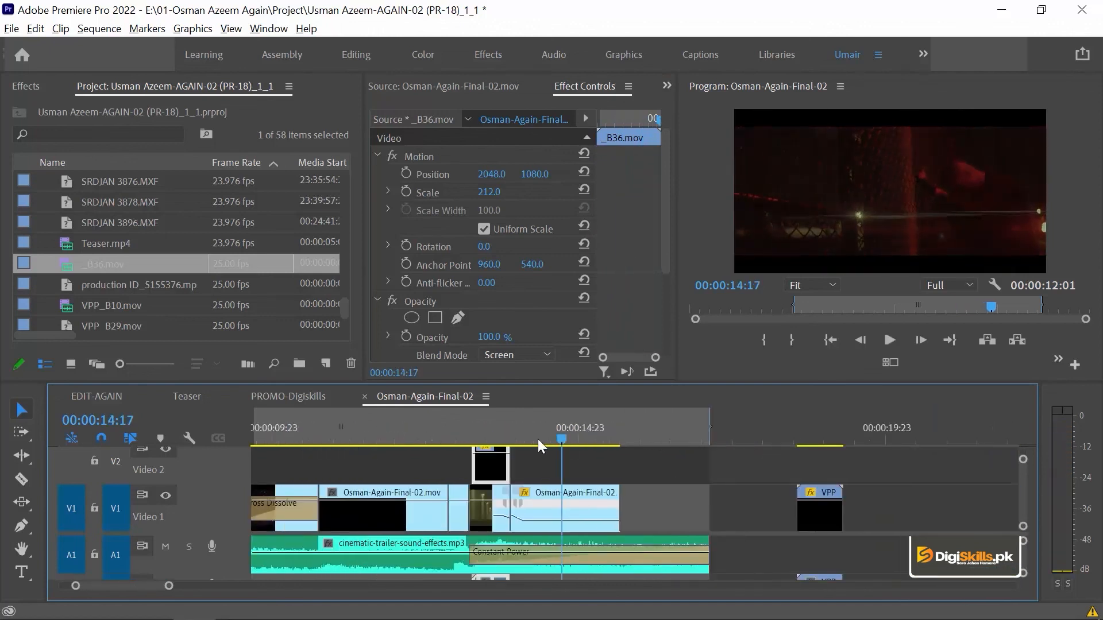
left_click(490, 428)
key("equal")
key("equal")
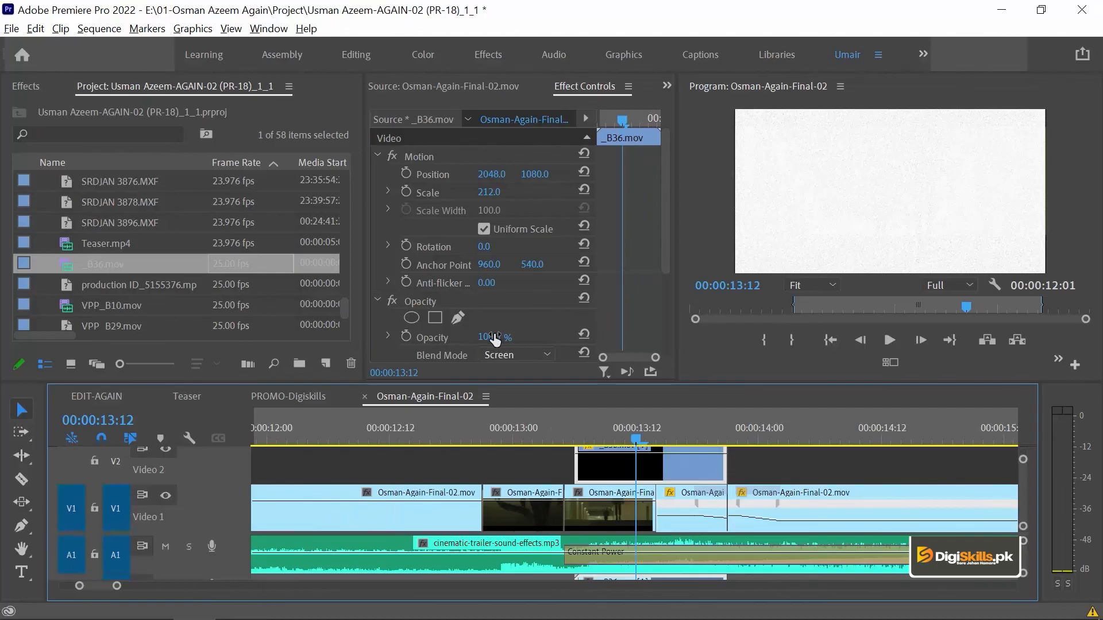
left_click_drag(496, 339, 477, 339)
left_click(561, 429)
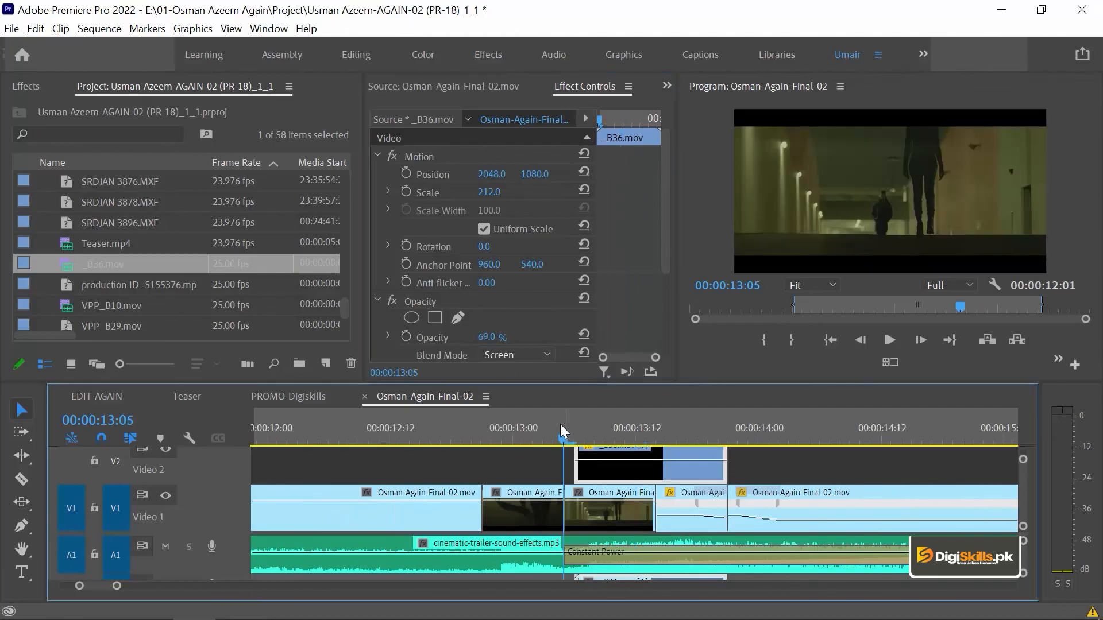
key("space")
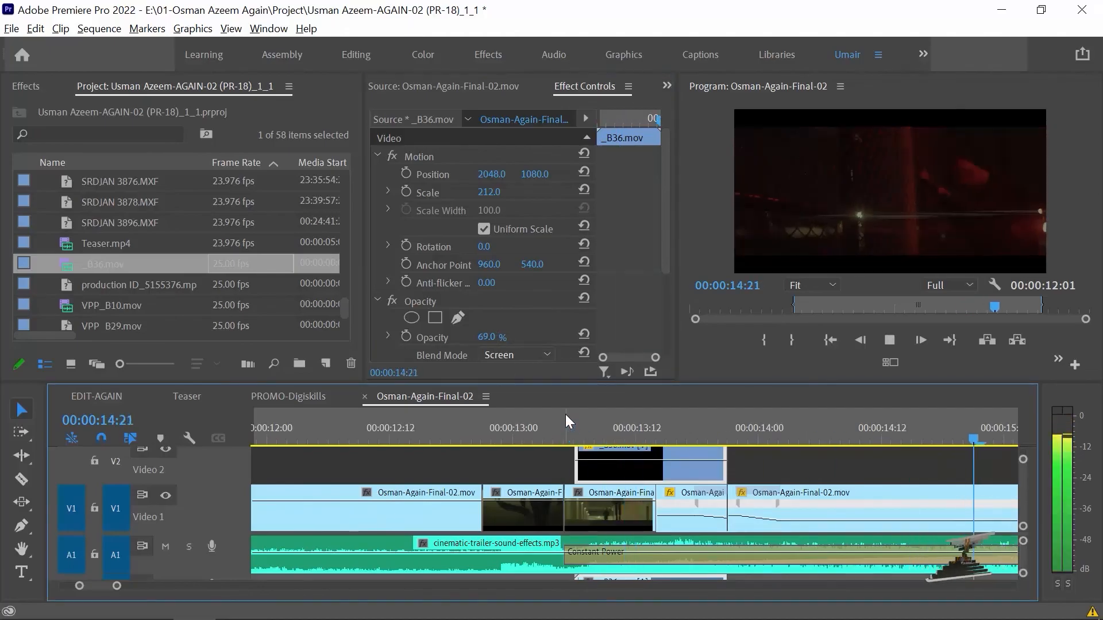
key("space")
Step: Add a Cross Dissolve to the end of the final red-wall shot and shorten it to start at about 00:00:15:00
key("minus")
left_click_drag(556, 497, 546, 497)
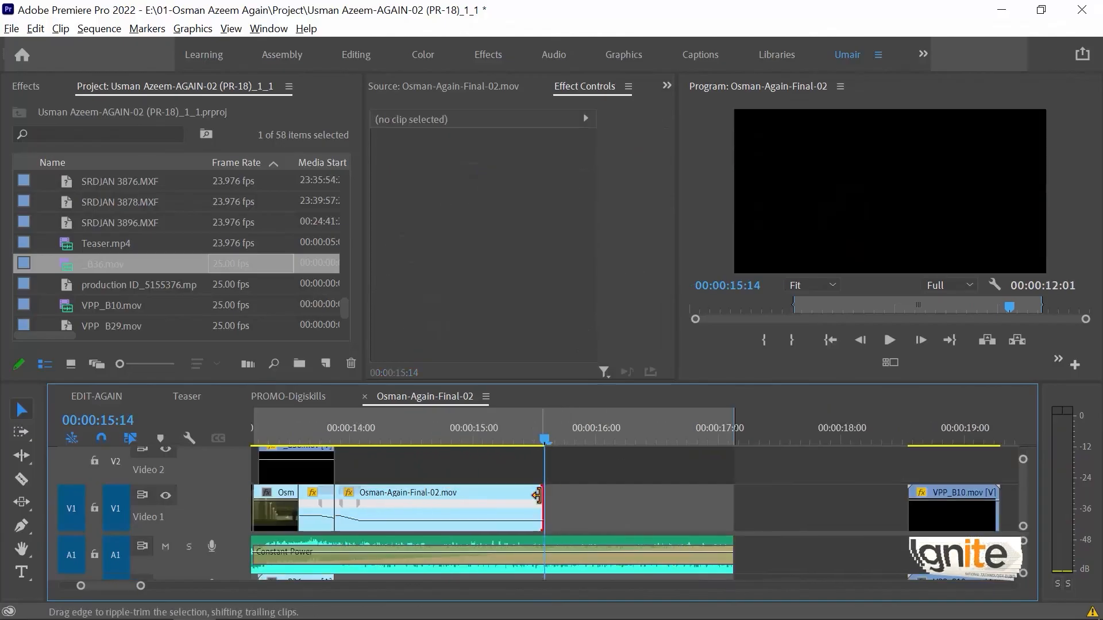
key("ctrl+d")
left_click_drag(392, 506, 473, 505)
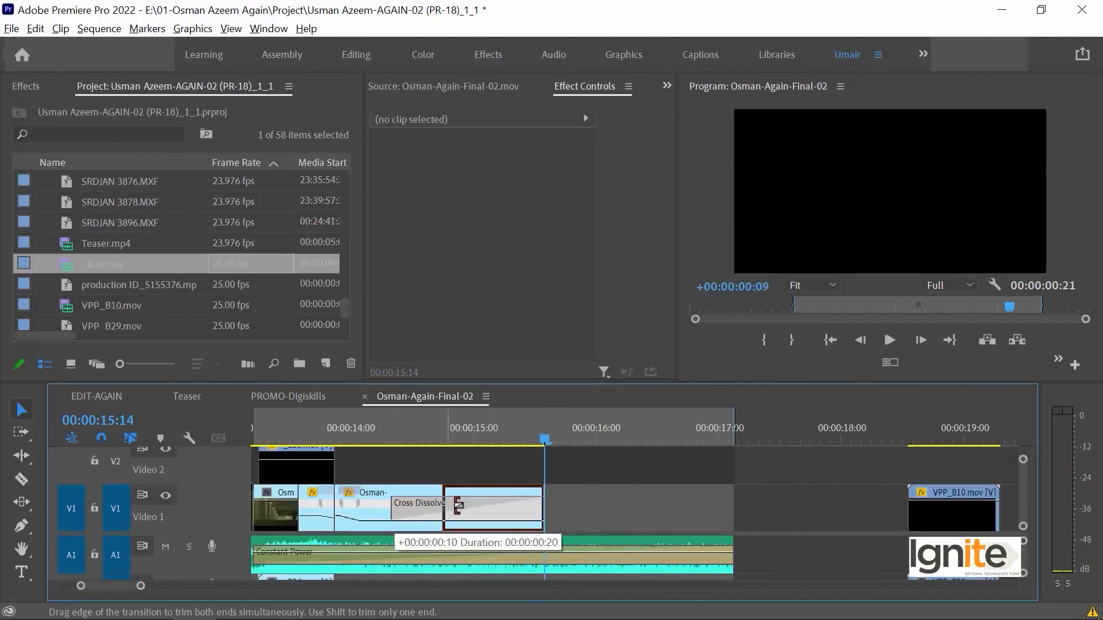
Step: Find the Crop video effect and apply it to _B36.mov on Video 2
left_click_drag(468, 437, 289, 447)
left_click(292, 468)
left_click(26, 87)
left_click(69, 107)
type("c")
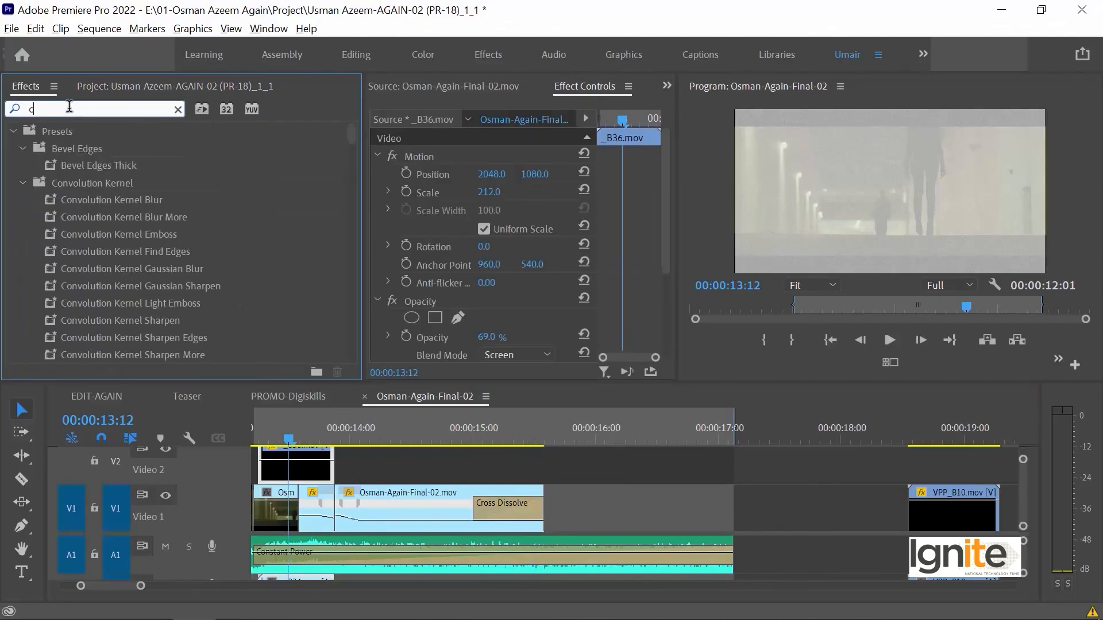
type("rop")
left_click_drag(67, 232, 420, 327)
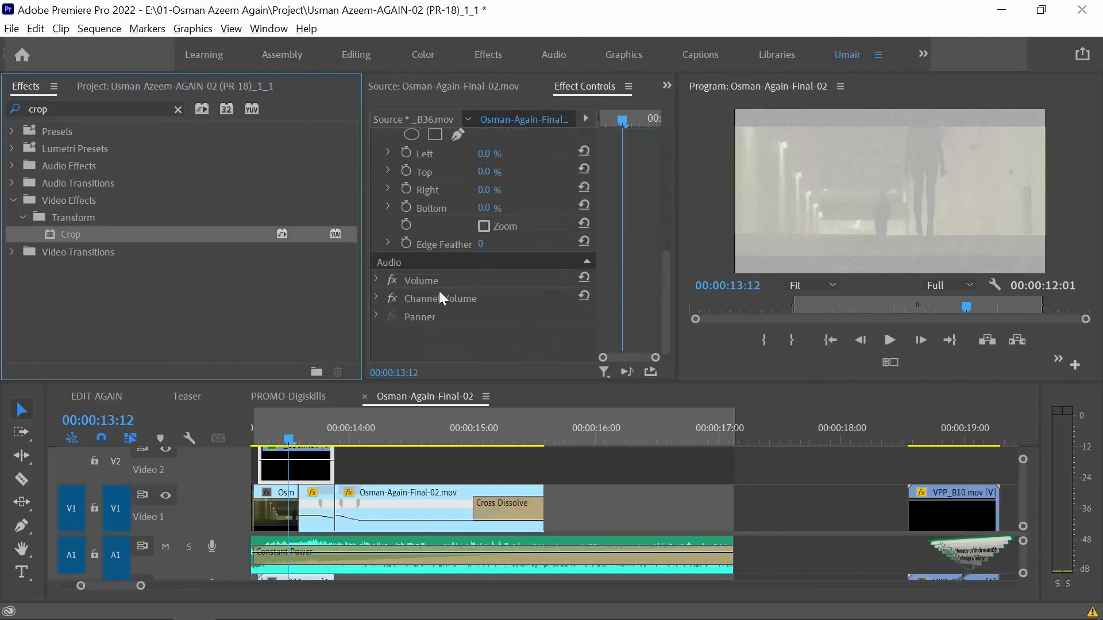
Step: Crop the top of _B36.mov to 12.7 % along the edge of the upper letterbox bar, checking it in the enlarged preview
scroll(522, 249, "up", 2)
left_click(422, 171)
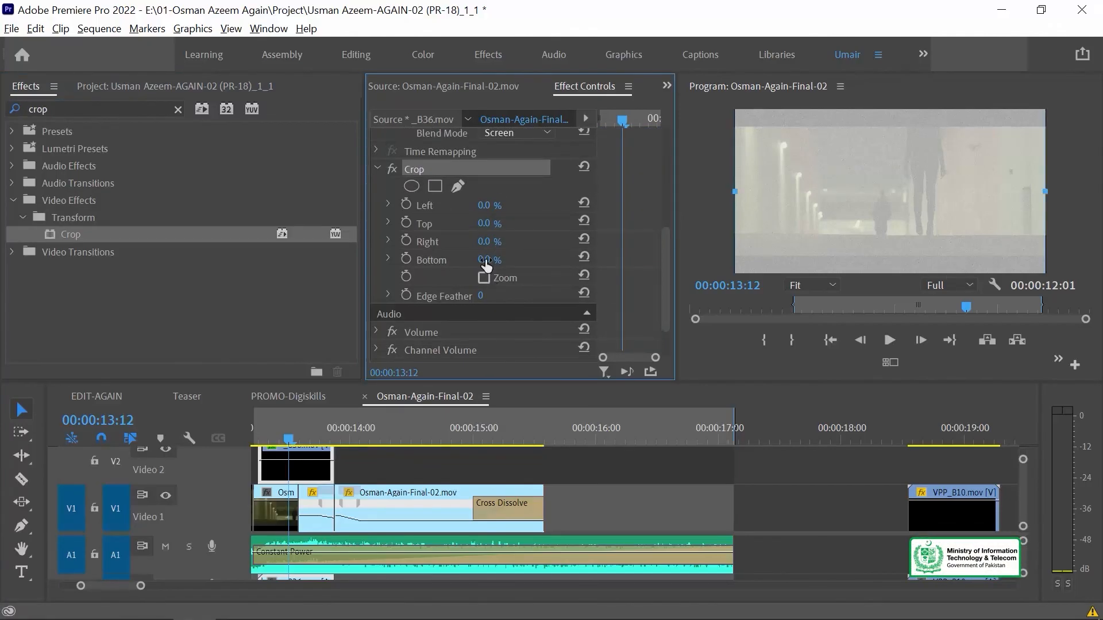
left_click_drag(484, 223, 494, 223)
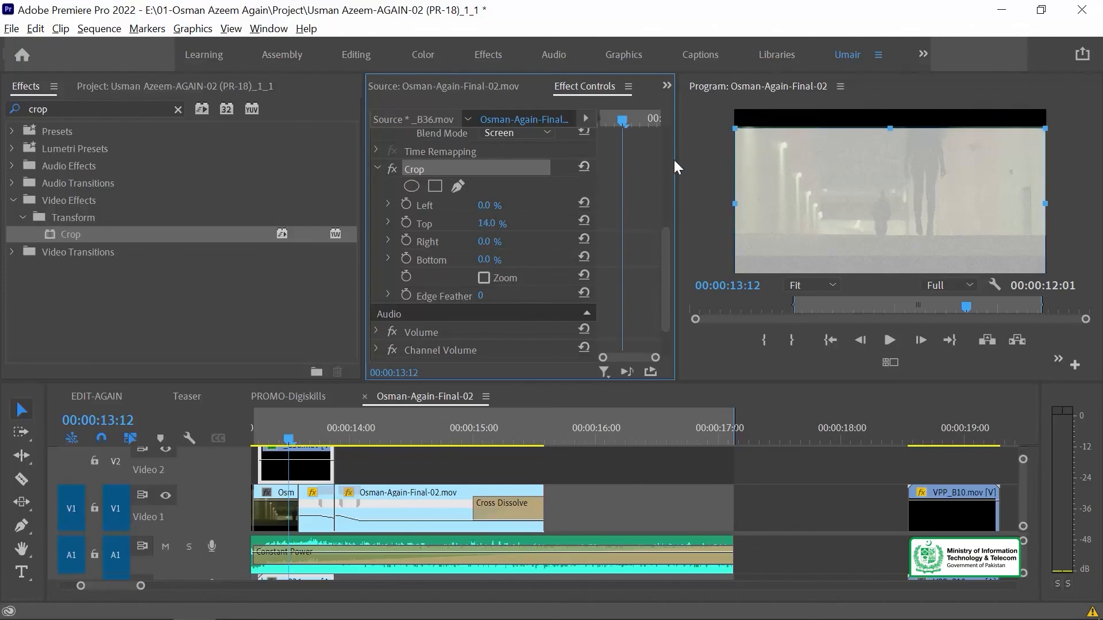
key("grave")
left_click_drag(554, 162, 574, 150)
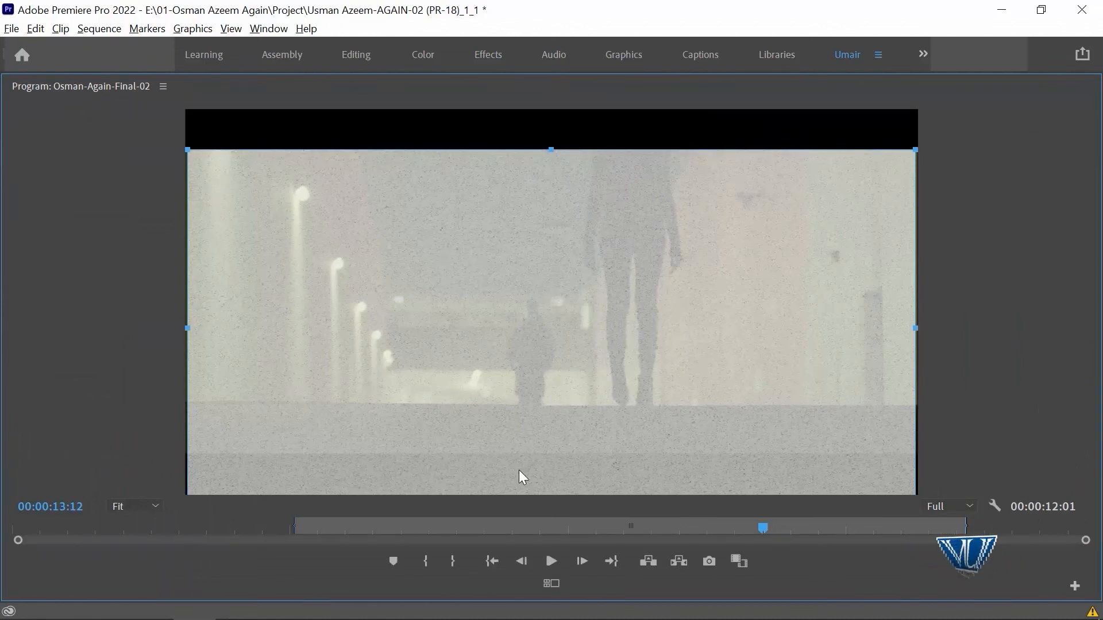
key("grave")
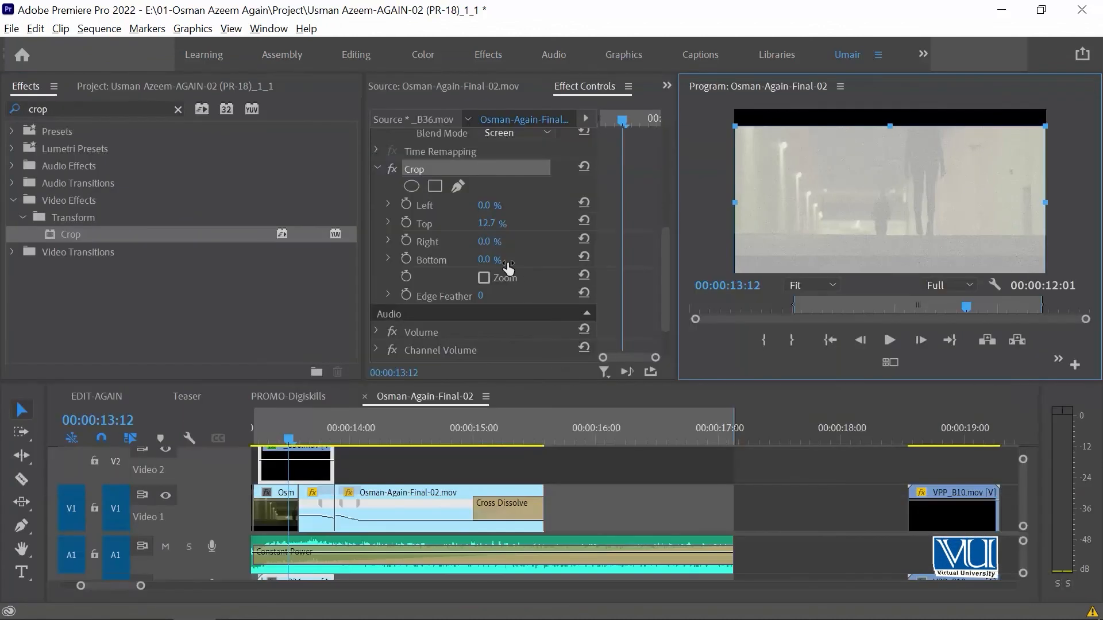
Step: Refine the Crop on _B36.mov to 13.2 % top and 13.8 % bottom to fit between the letterbox bars, and play it
left_click_drag(490, 263, 506, 263)
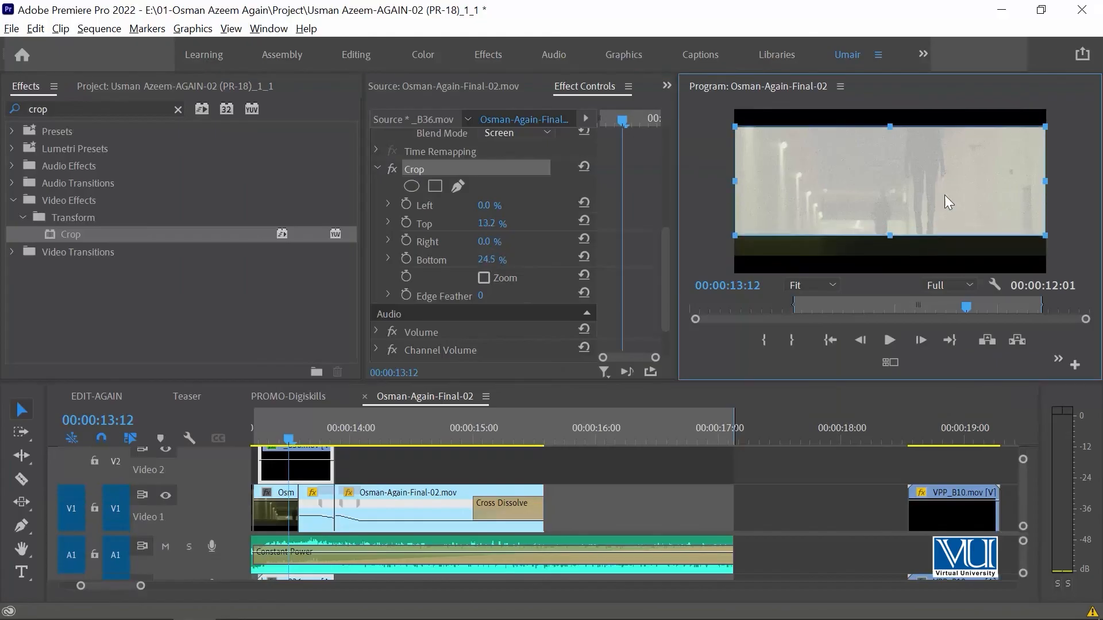
key("grave")
left_click_drag(555, 406, 577, 450)
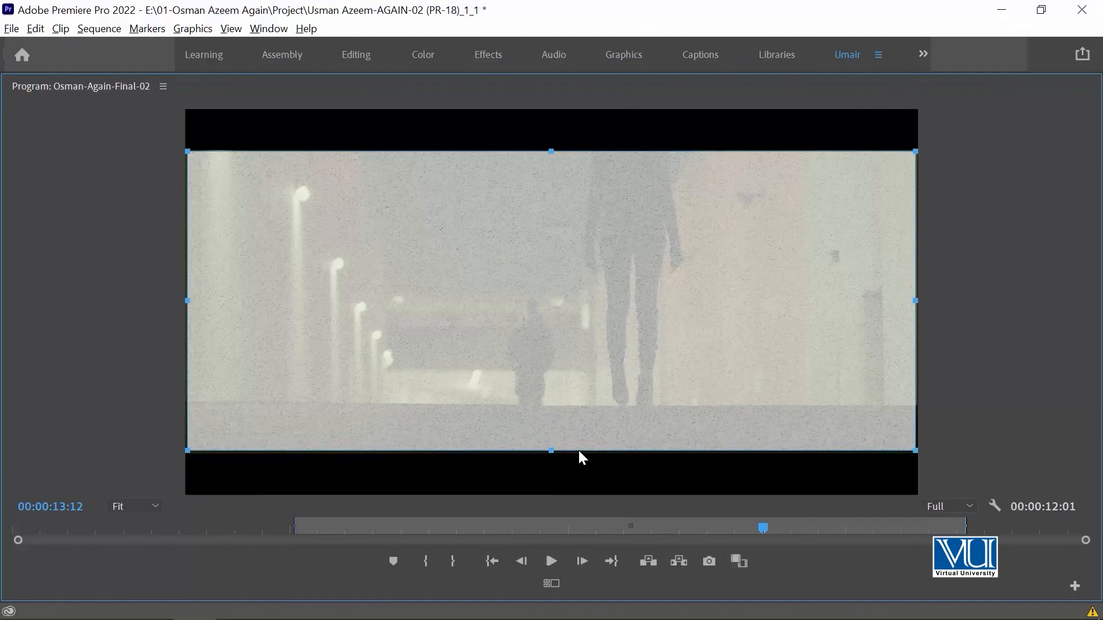
key("grave")
key("space")
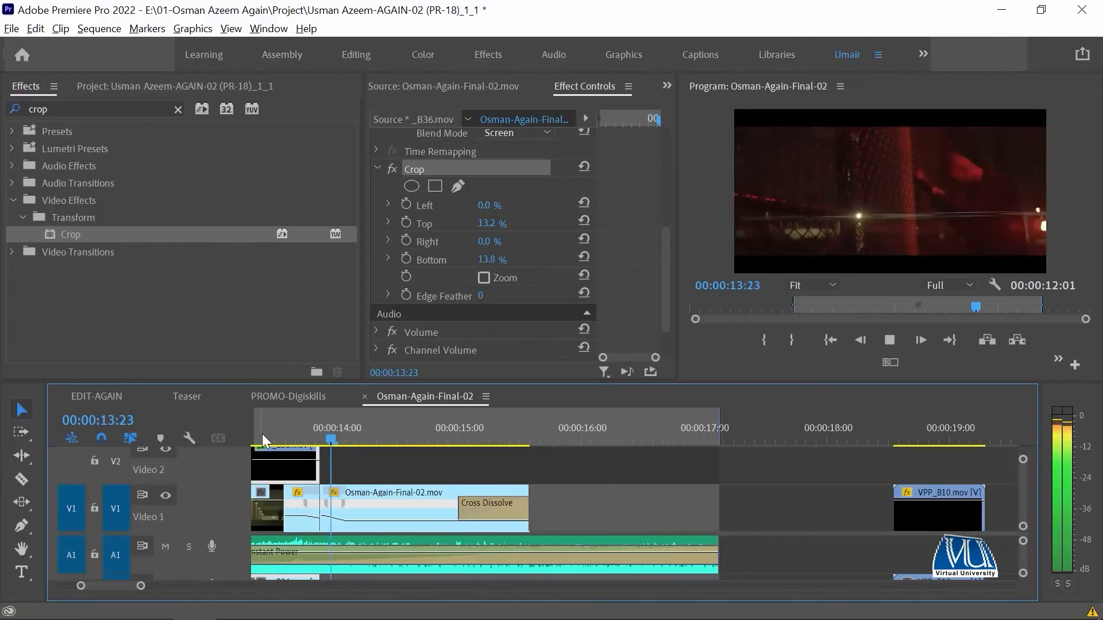